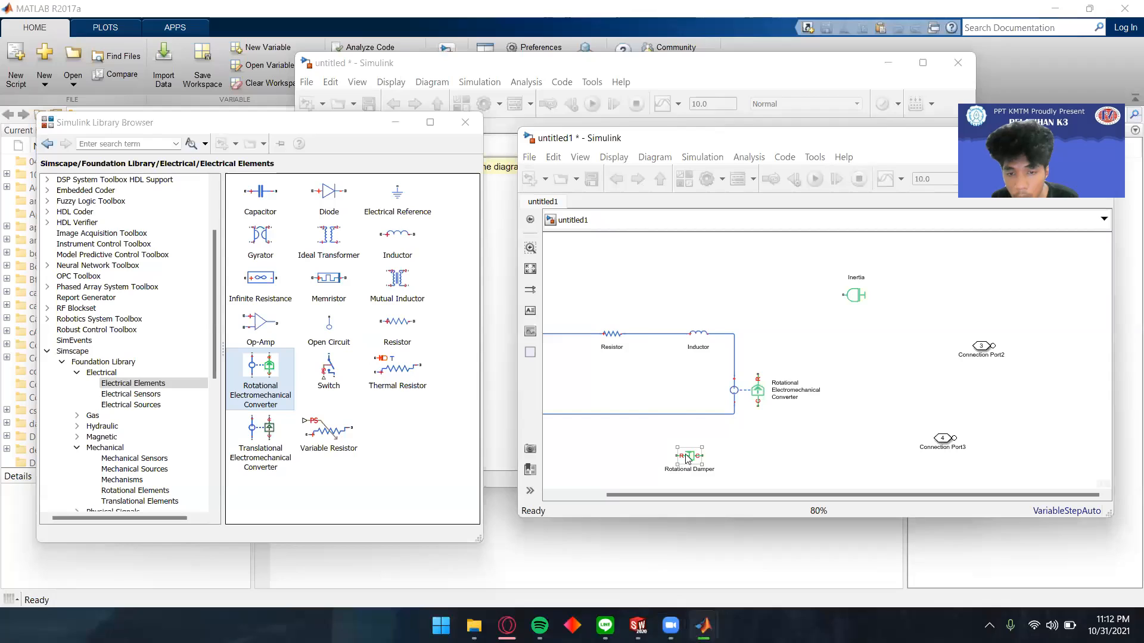
Step: Place the Rotational Damper beside the Rotational Electromechanical Converter and rotate it counterclockwise
drag(687, 458, 877, 392)
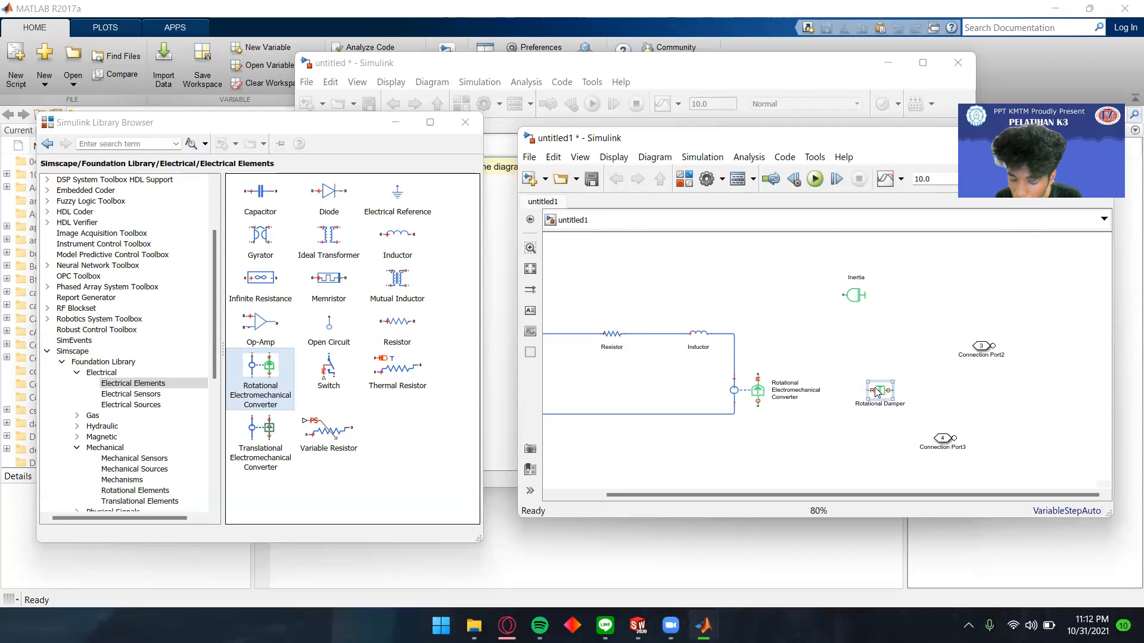
right_click(876, 391)
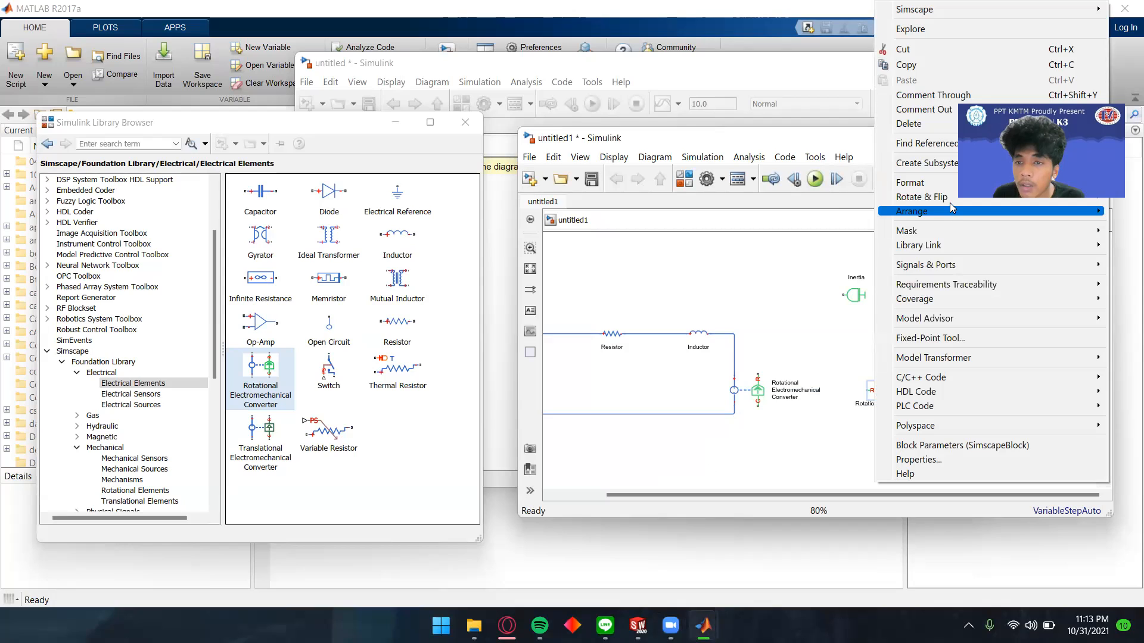
mouse_move(949, 206)
click(846, 212)
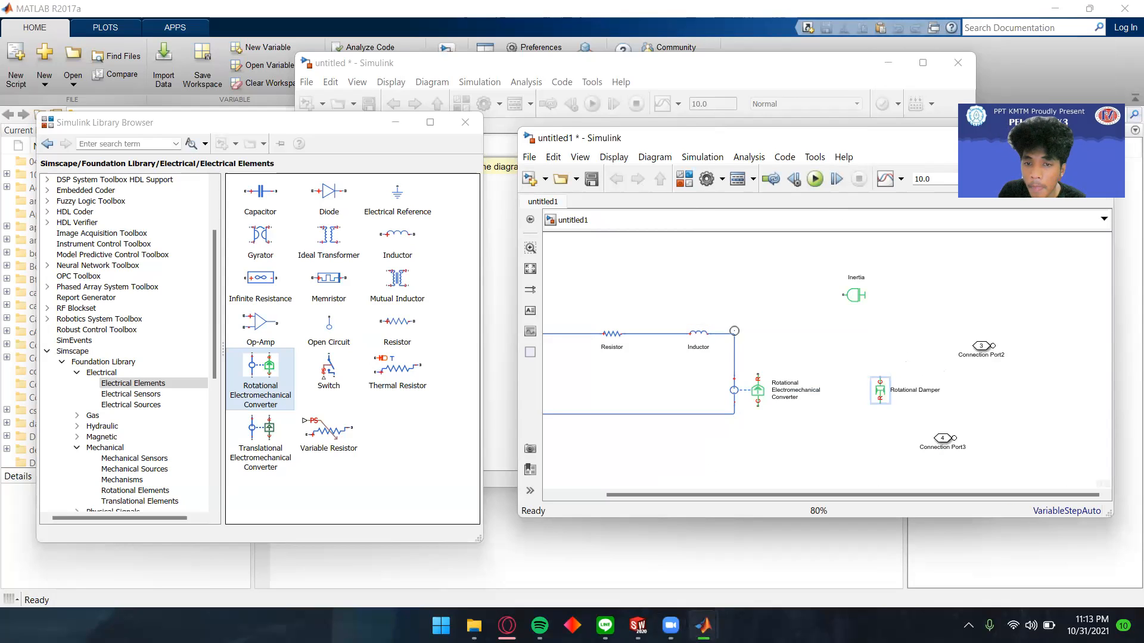
Step: Connect the Inertia to the converter's upper mechanical port and Connection Port3 to its lower mechanical port
click(731, 337)
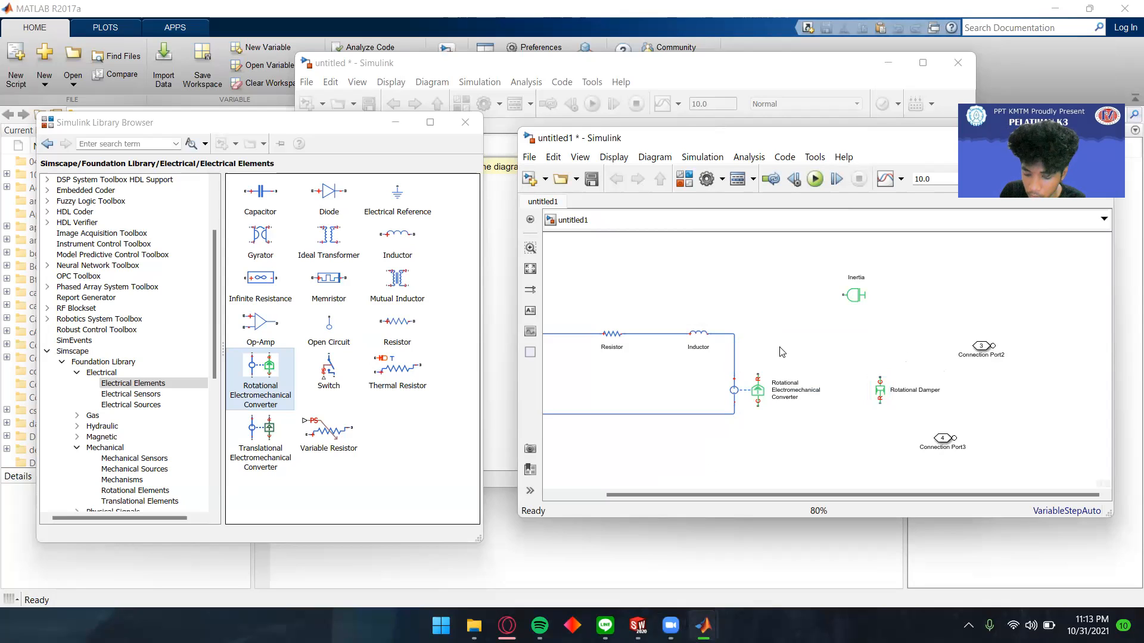
drag(843, 295, 1005, 448)
click(758, 396)
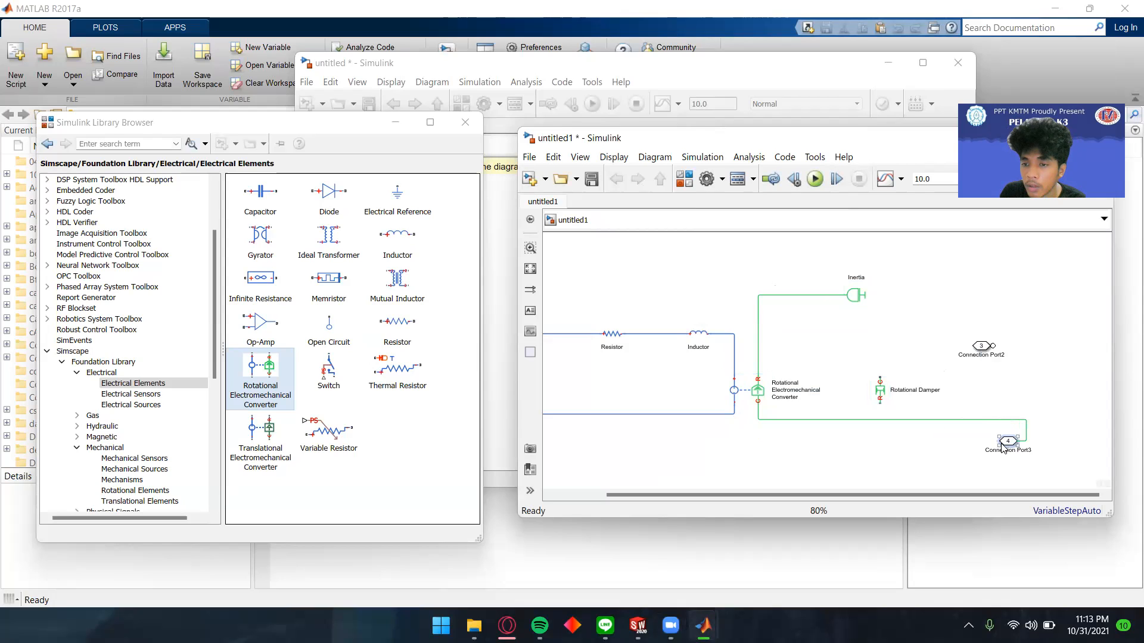
Step: Flip the Connection Port3 and Connection Port2 blocks to face the converter, and shift Connection Port2 slightly down and outward
right_click(1004, 447)
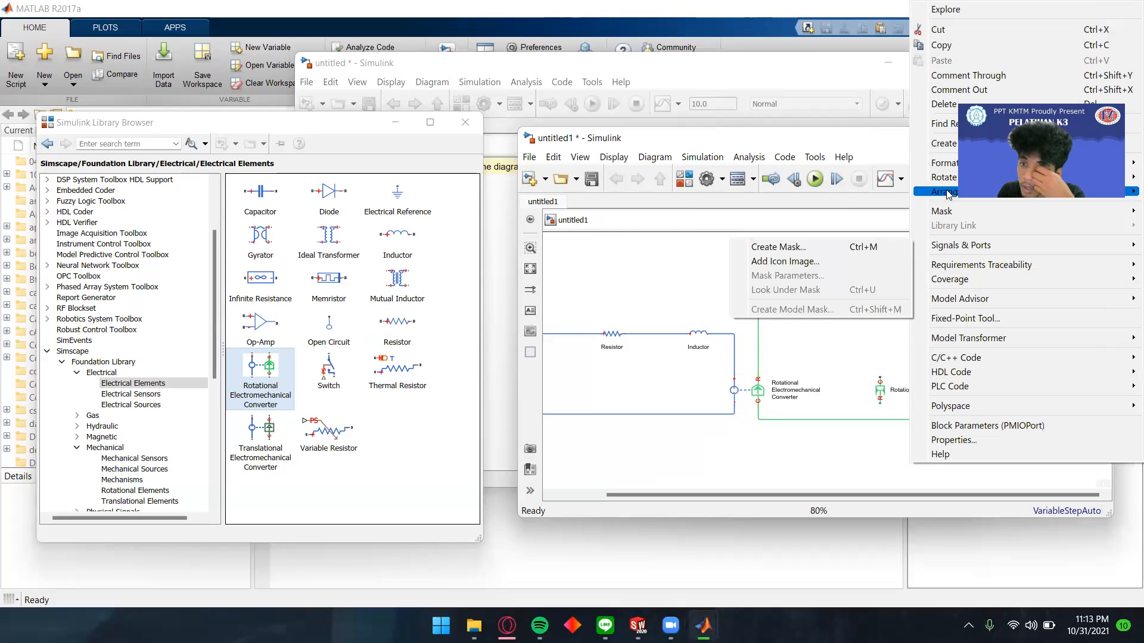
mouse_move(946, 177)
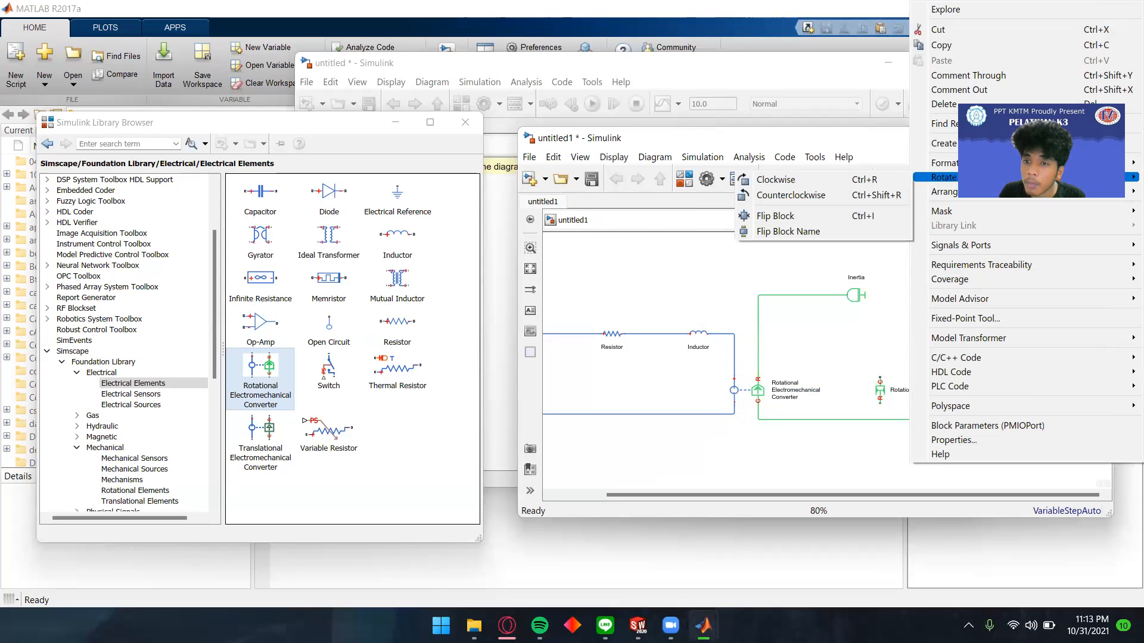
click(865, 216)
click(987, 349)
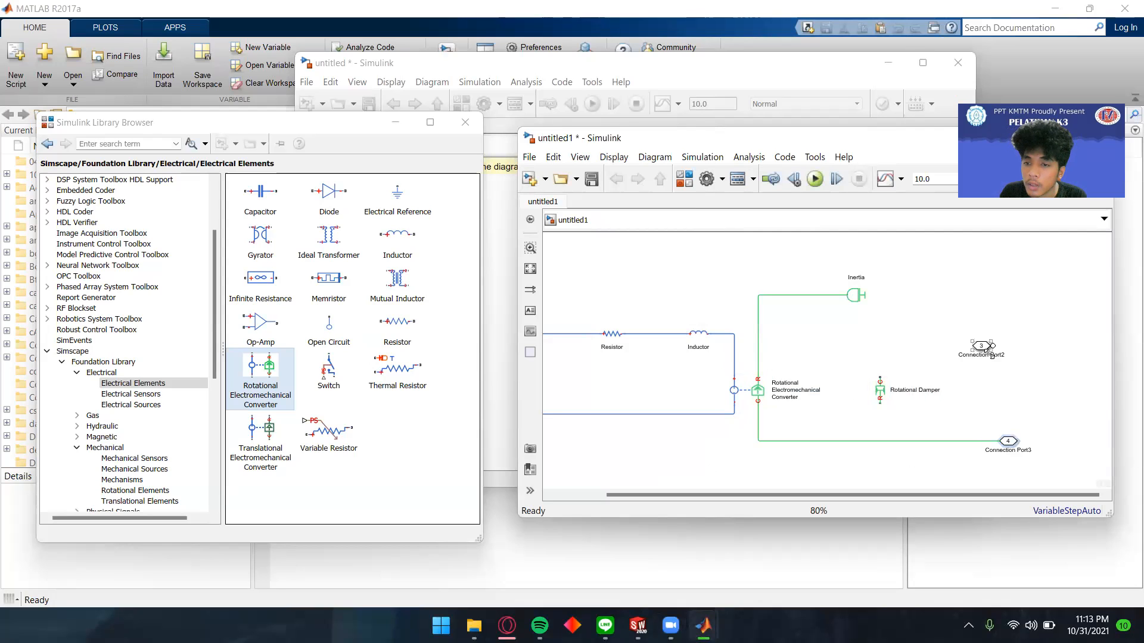
right_click(989, 350)
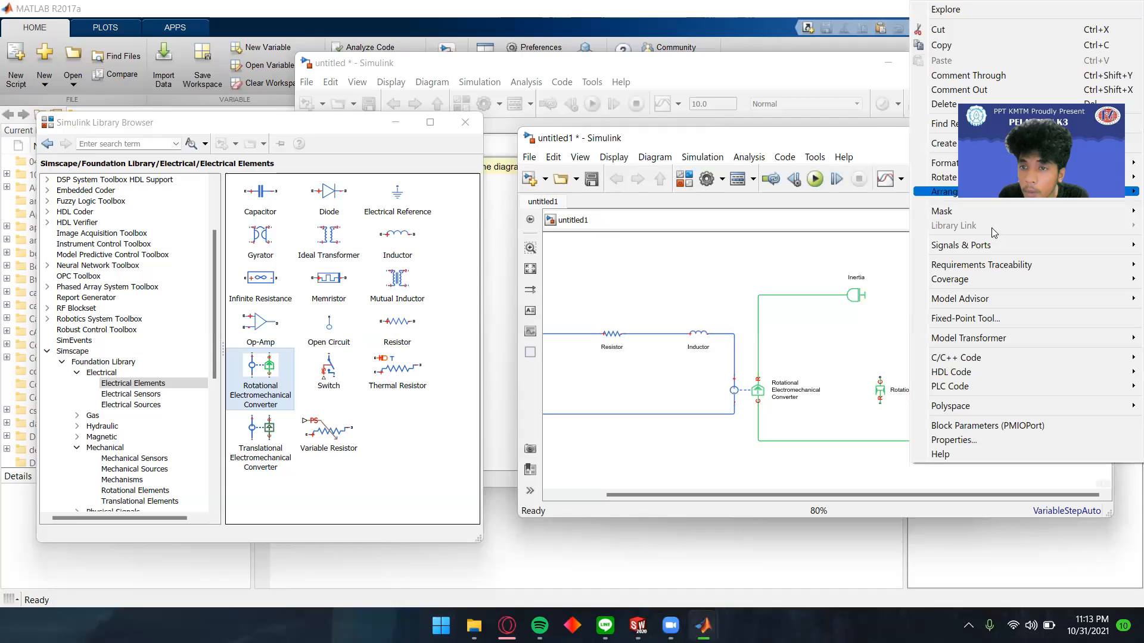
mouse_move(920, 181)
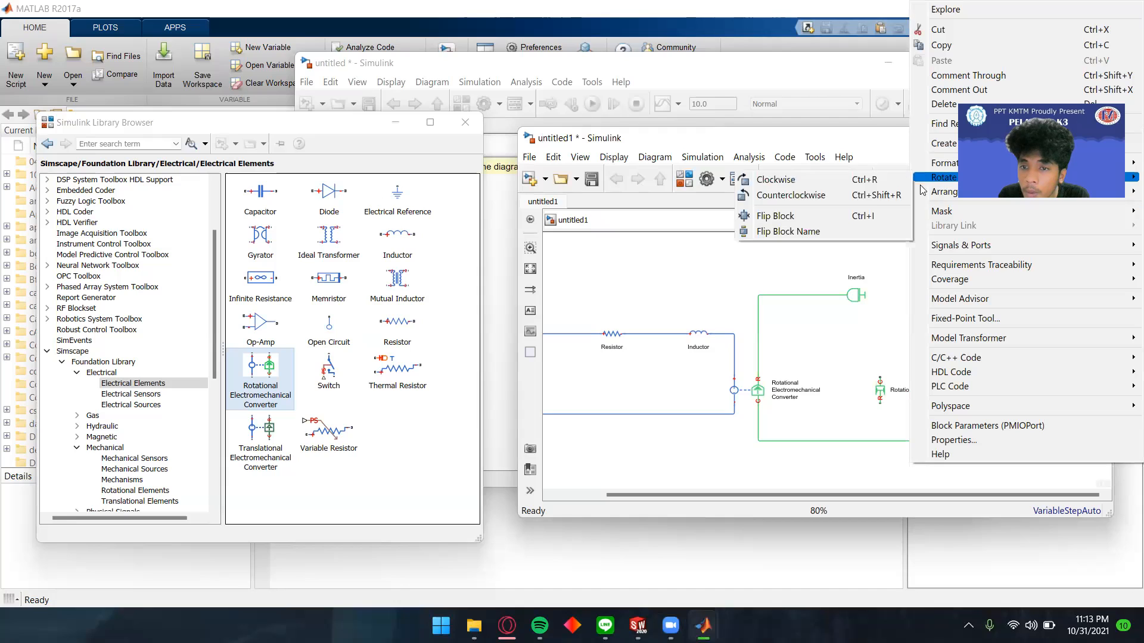
click(866, 216)
drag(987, 349, 1001, 361)
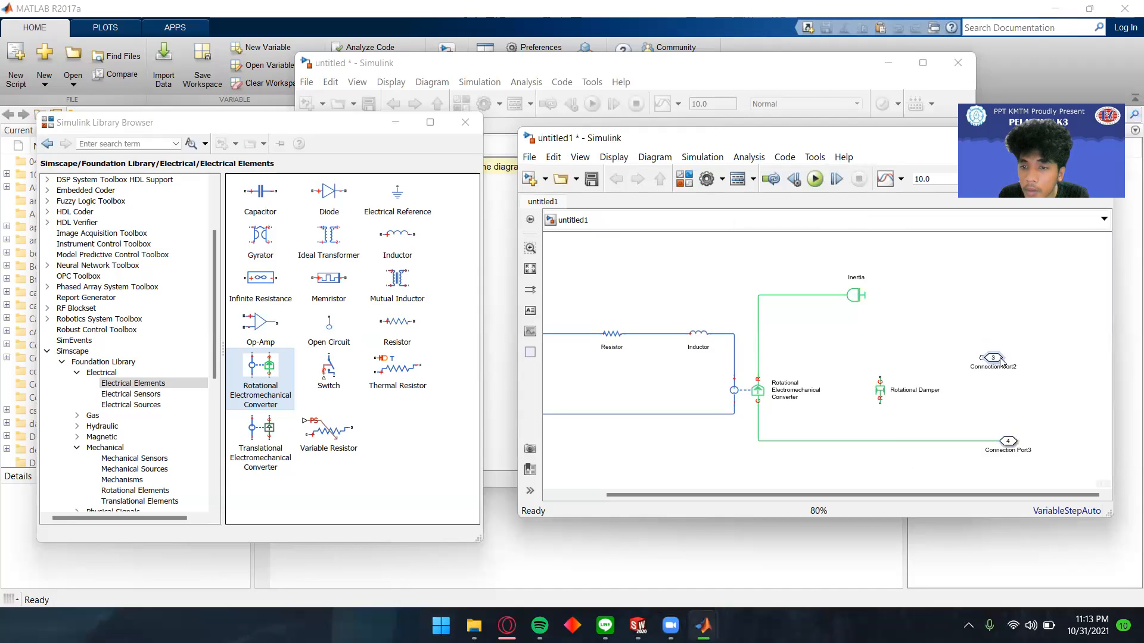
Step: Connect Connection Port2 to the Inertia line and wire the Rotational Damper between the upper and lower mechanical lines
click(882, 384)
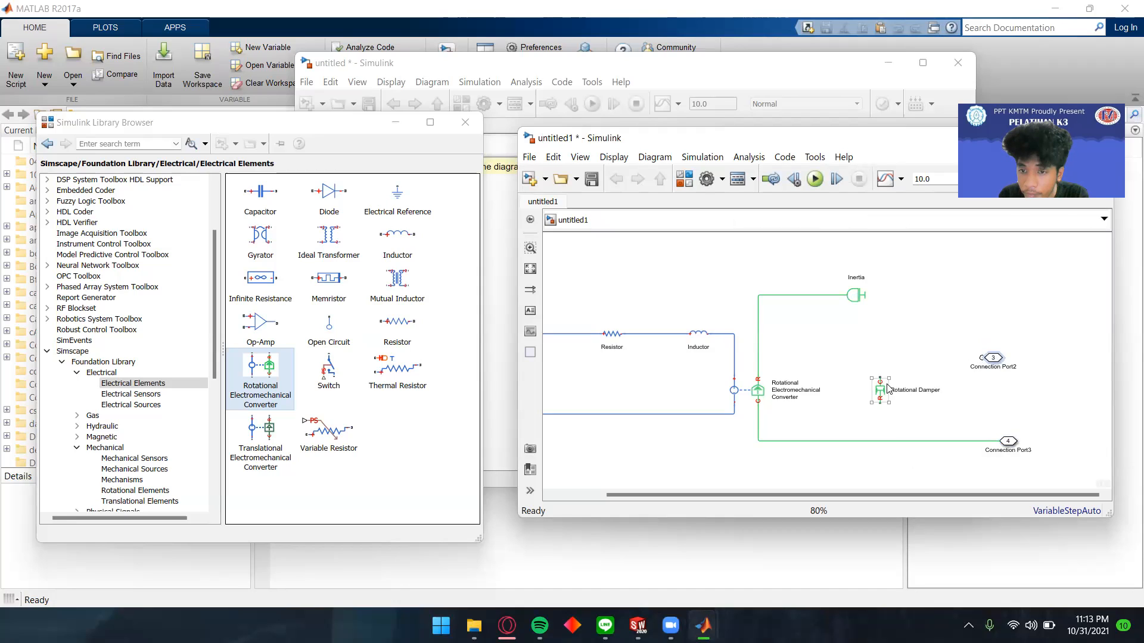
drag(880, 403, 880, 440)
drag(982, 357, 755, 357)
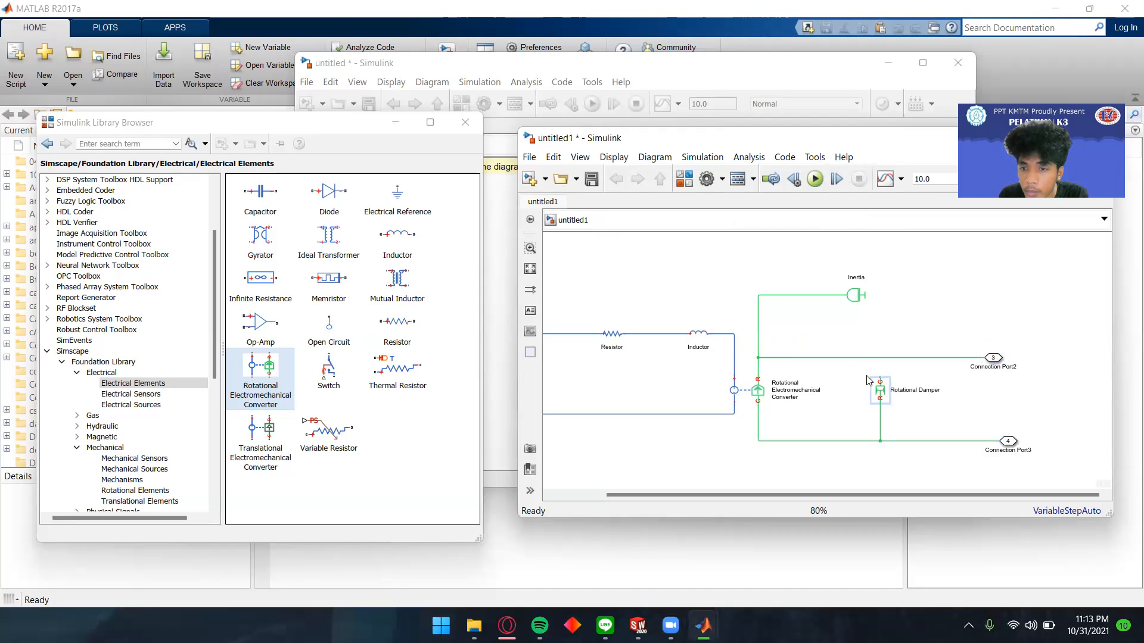
drag(879, 356, 880, 358)
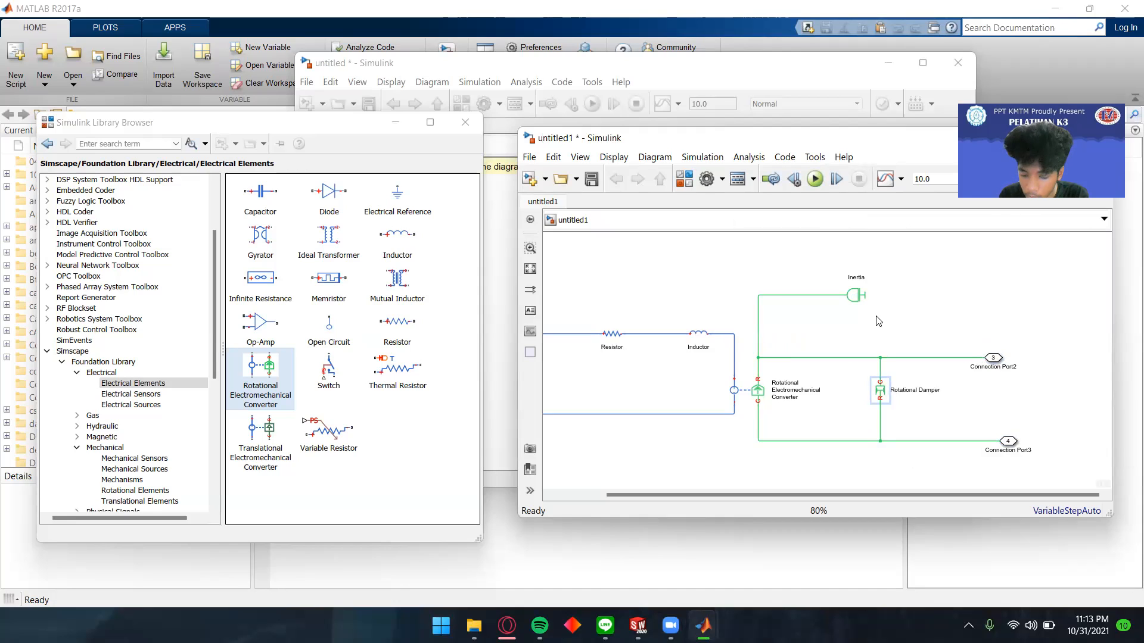
Step: Check the Resistor's block parameters and accept the resistance of 1 Ohm
drag(944, 391, 1039, 368)
drag(821, 385, 781, 387)
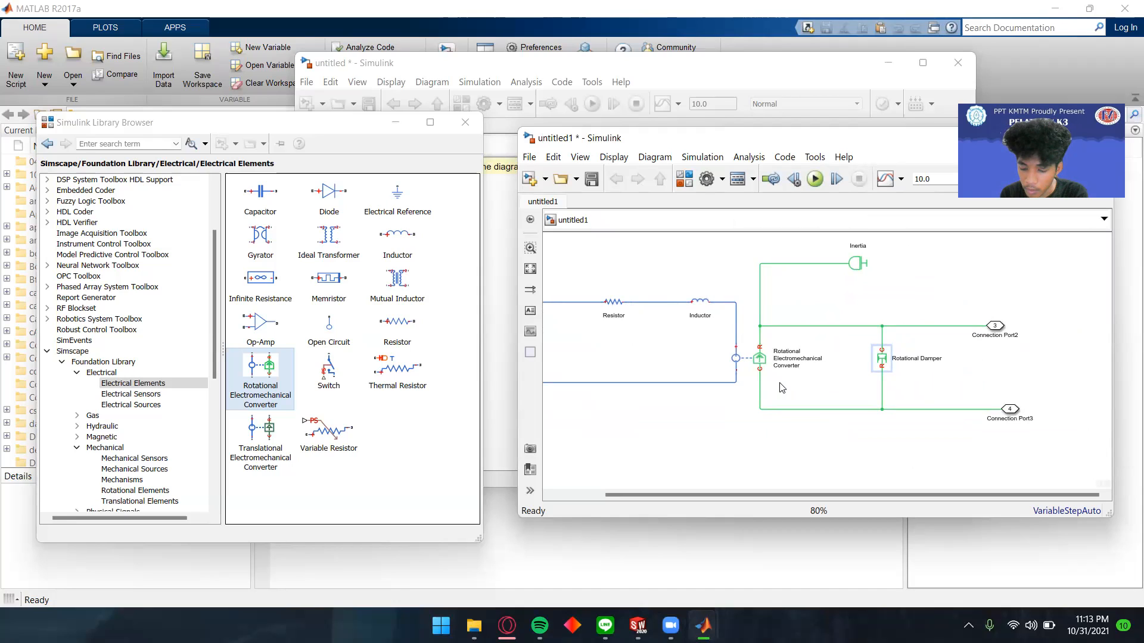
scroll(767, 399, up, 1)
scroll(576, 319, down, 1)
drag(580, 318, 660, 346)
double_click(652, 317)
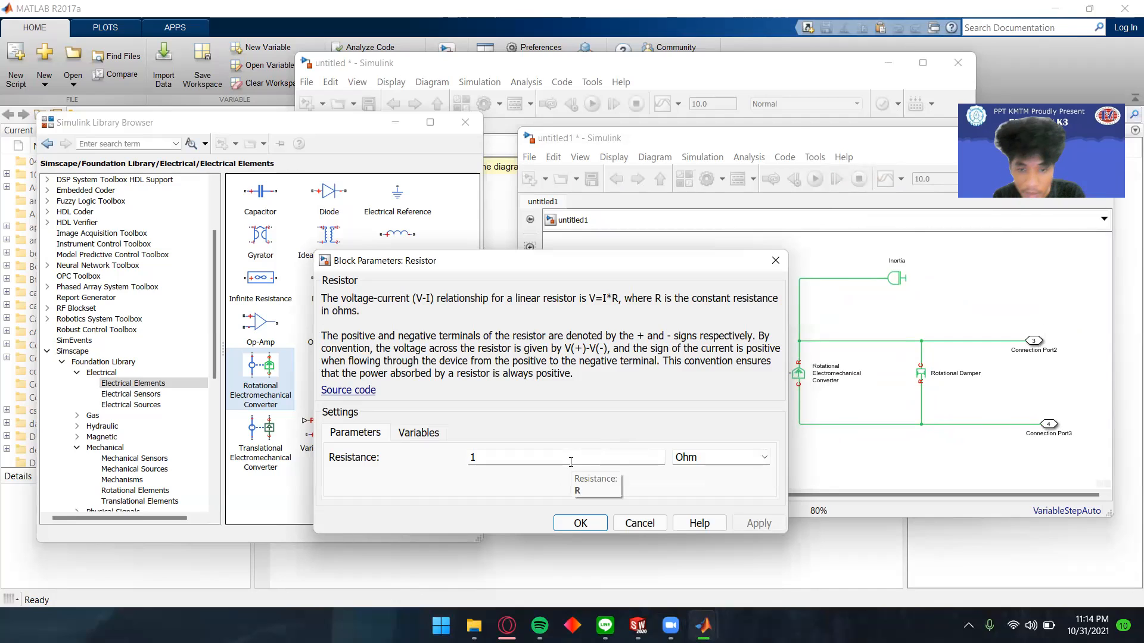
click(599, 521)
Step: Set the Inductor's series resistance to 0.5 Ohm
click(739, 317)
double_click(739, 318)
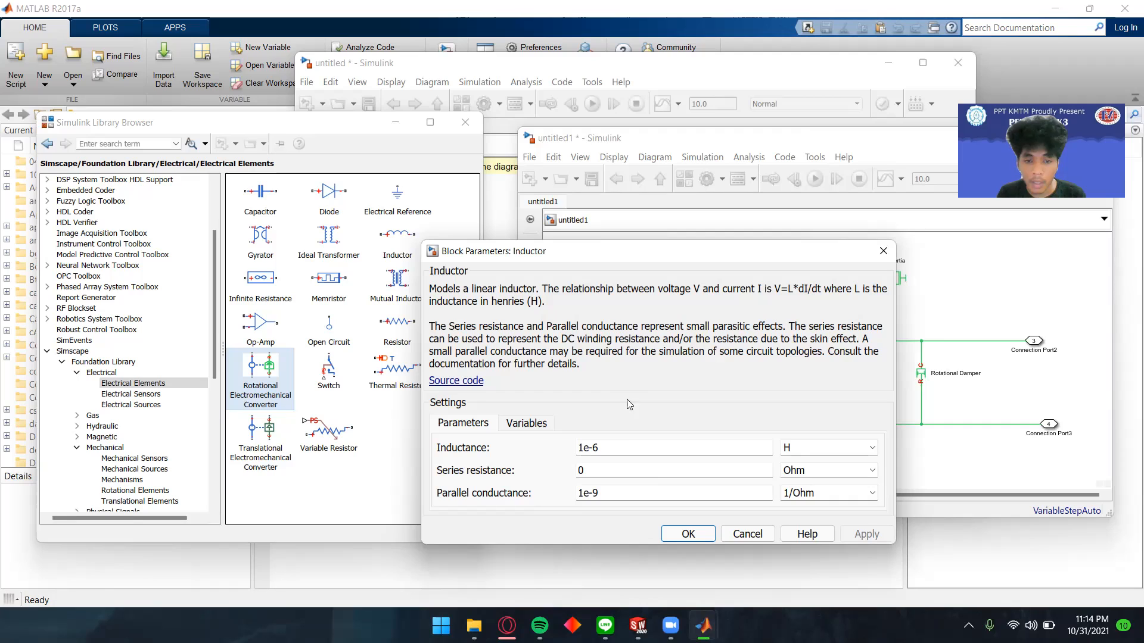
double_click(653, 472)
click(623, 467)
text(,5)
key(Return)
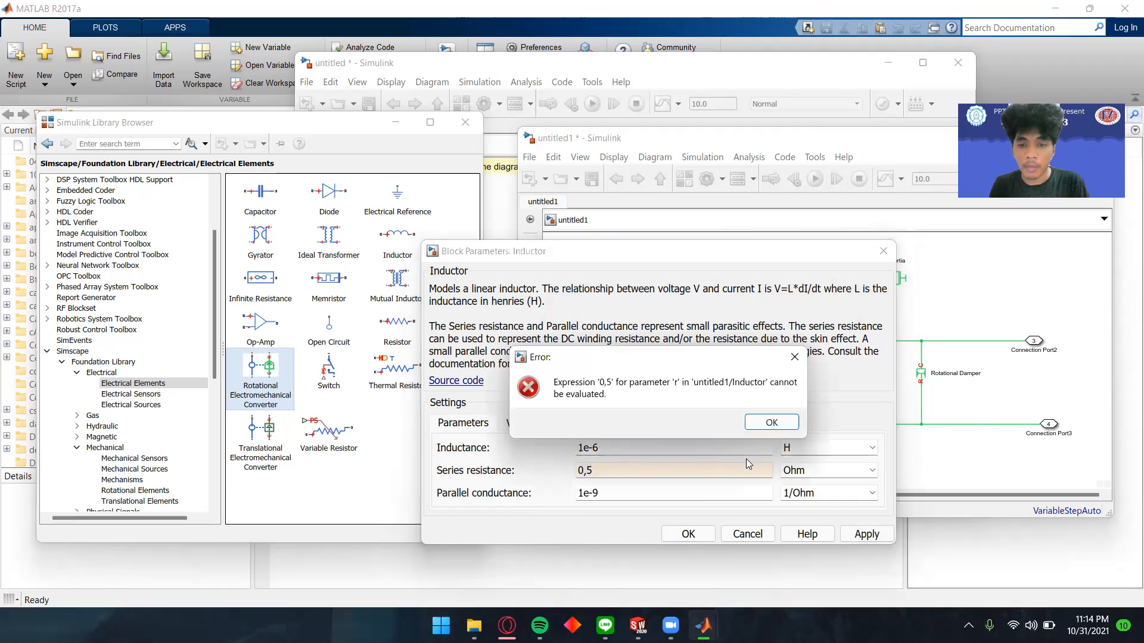
click(771, 422)
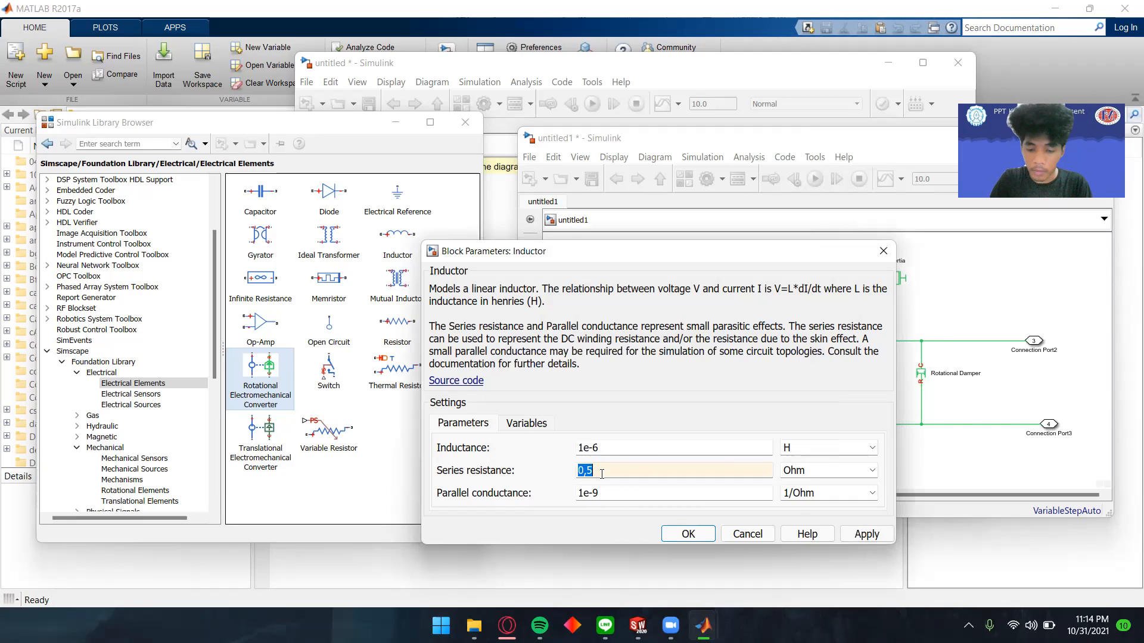
key(Left)
key(BackSpace)
text(.)
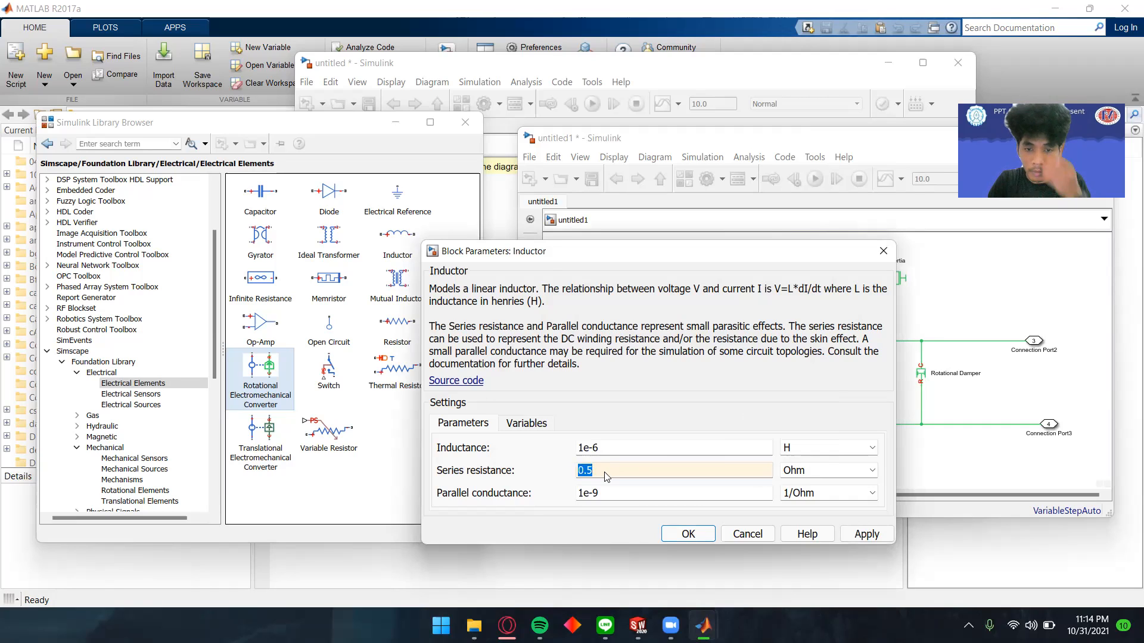
key(Return)
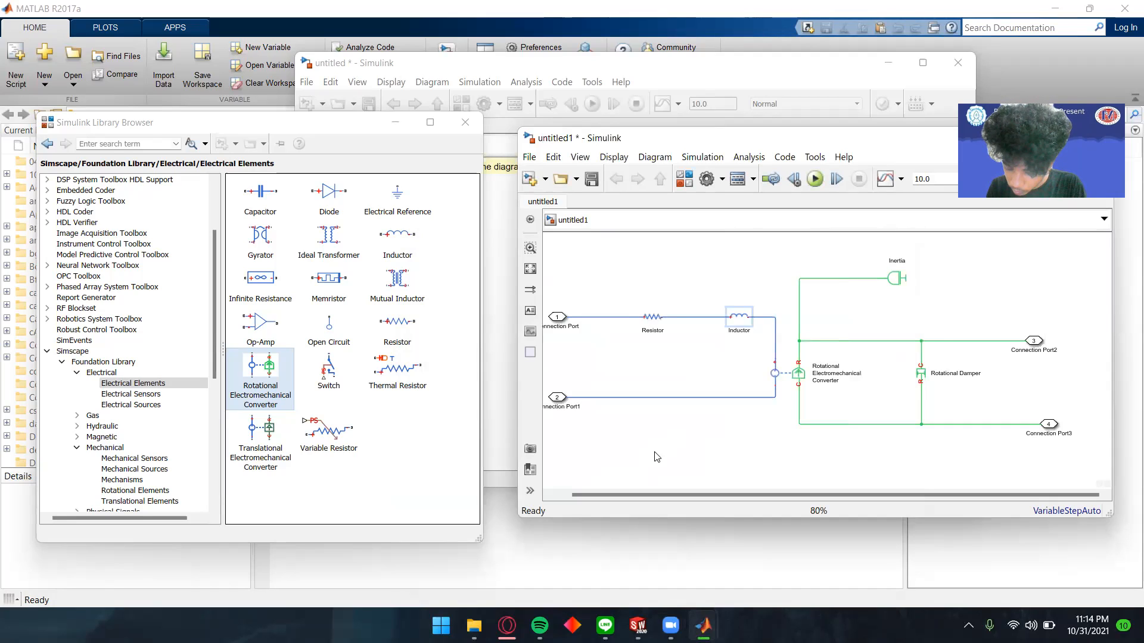
Step: Set the Rotational Electromechanical Converter's constant of proportionality K to 0.01 V/(rad/s)
click(798, 372)
double_click(796, 374)
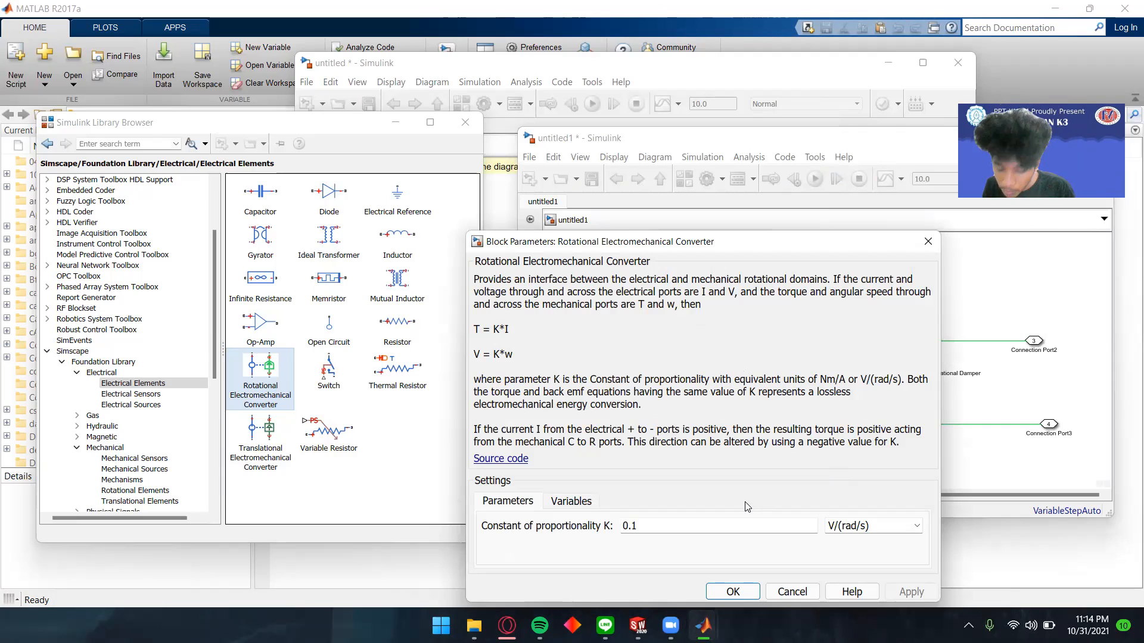
double_click(663, 531)
click(659, 531)
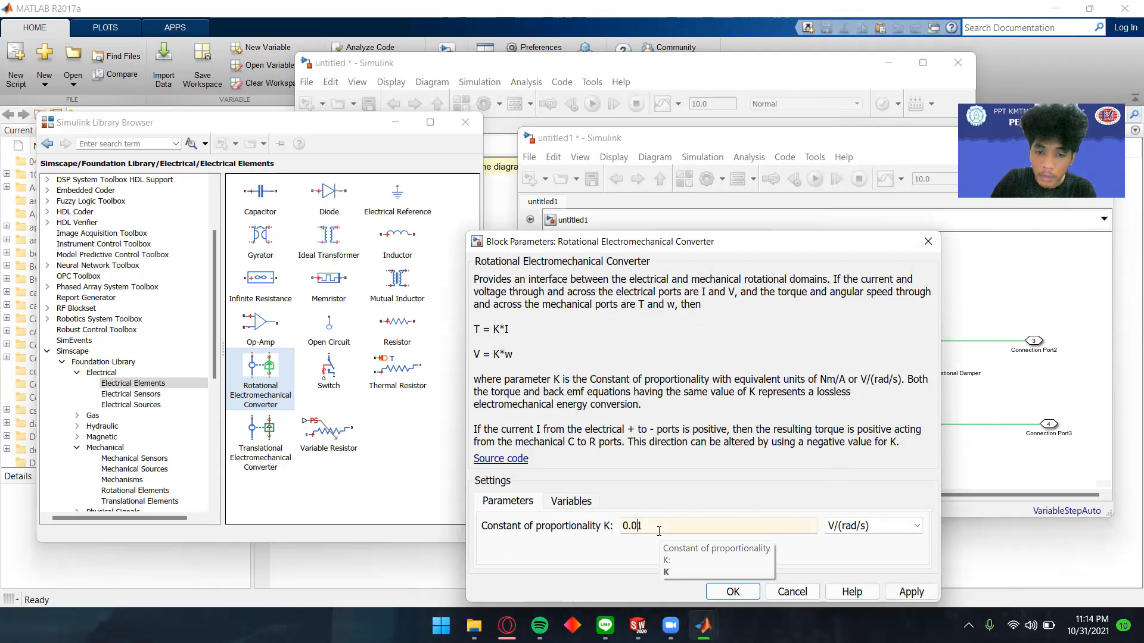
key(Return)
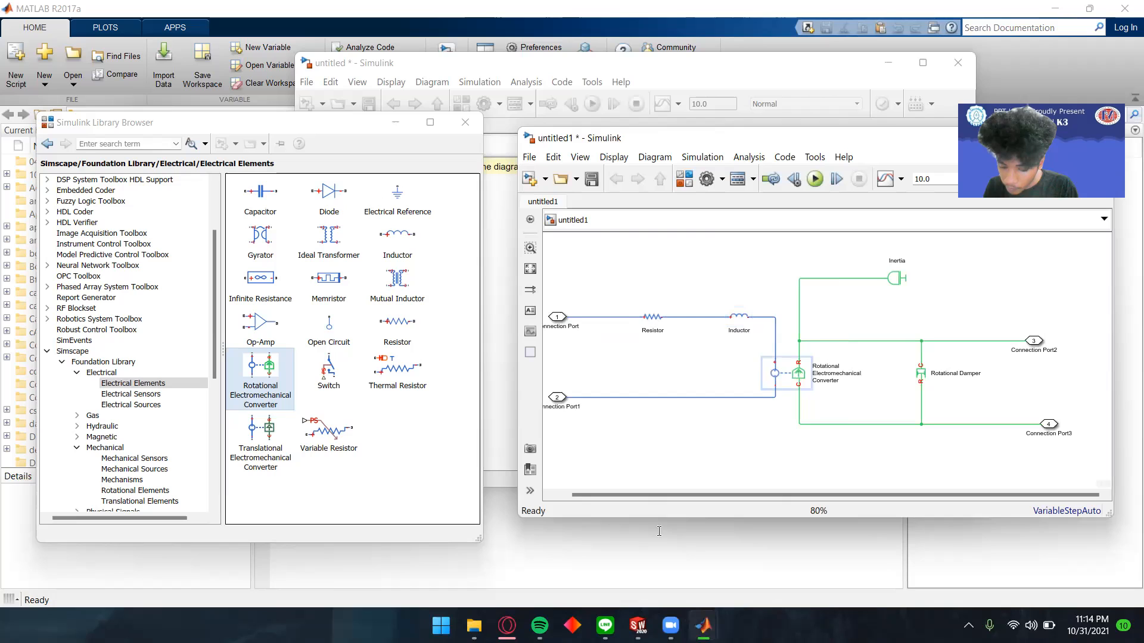
Step: Check the Rotational Damper's damping coefficient, the Inertia's inertia value and Connection Port2's port settings
double_click(912, 377)
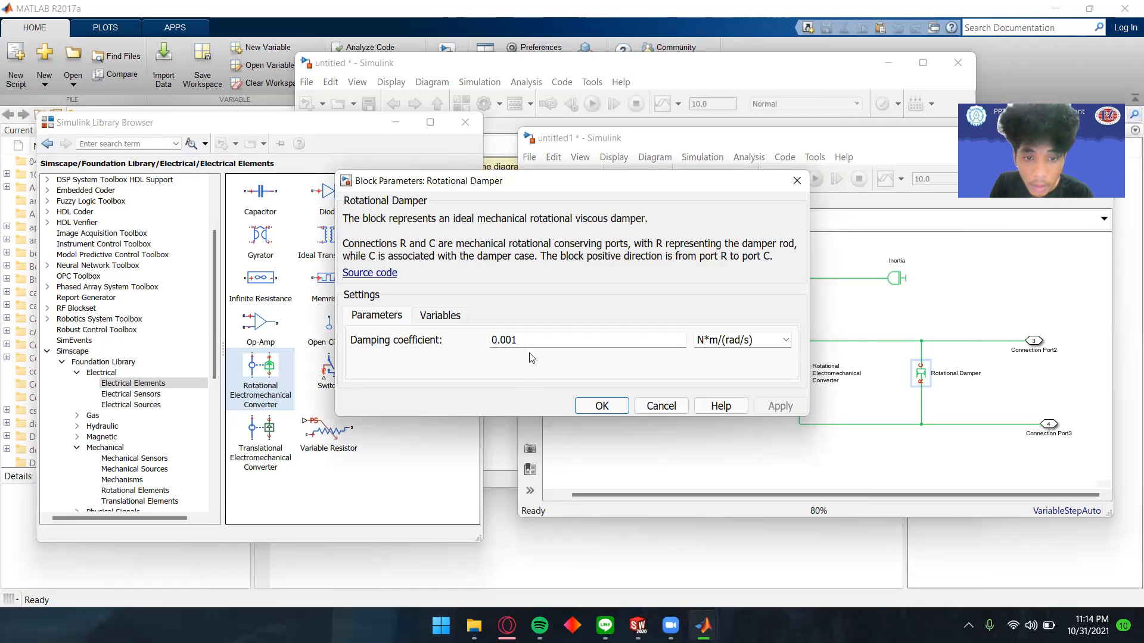
double_click(514, 339)
click(512, 342)
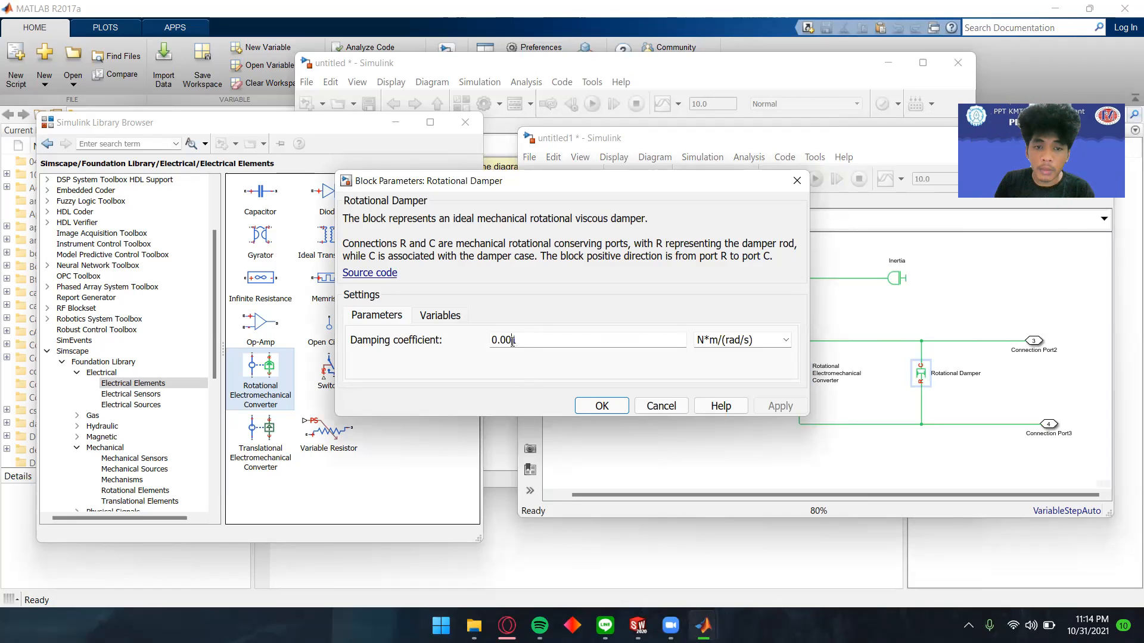
key(Return)
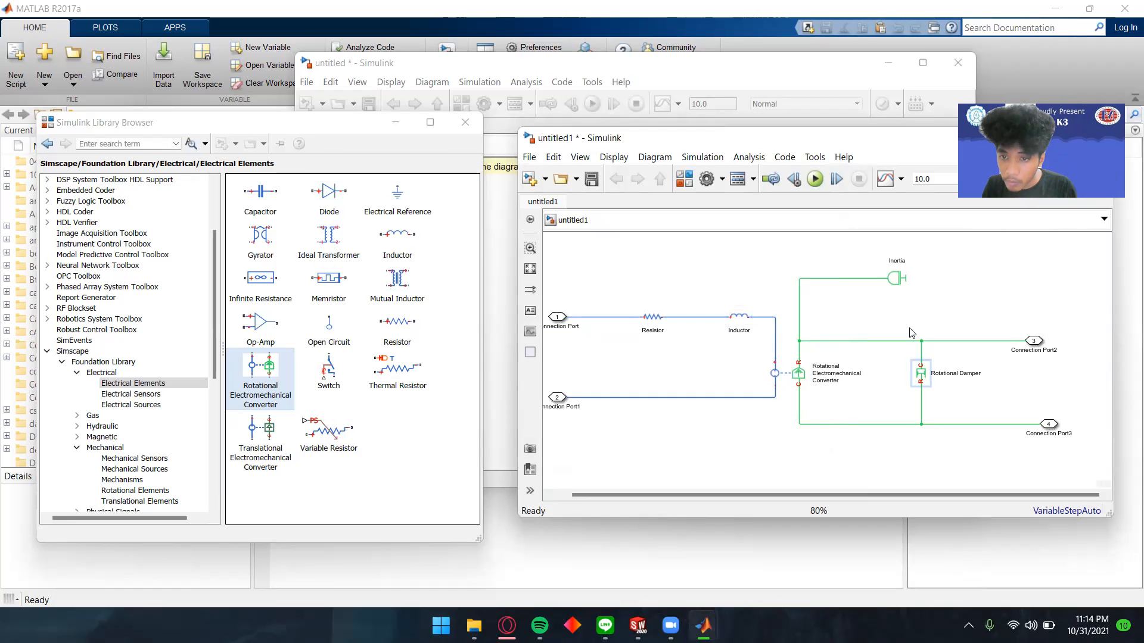
double_click(895, 279)
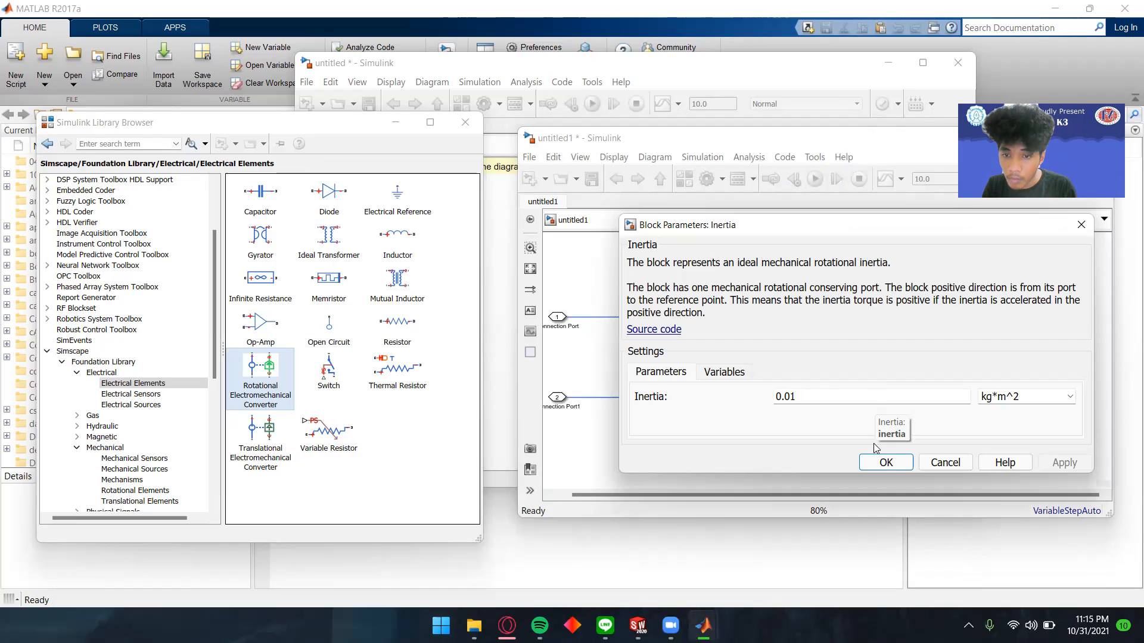
click(886, 463)
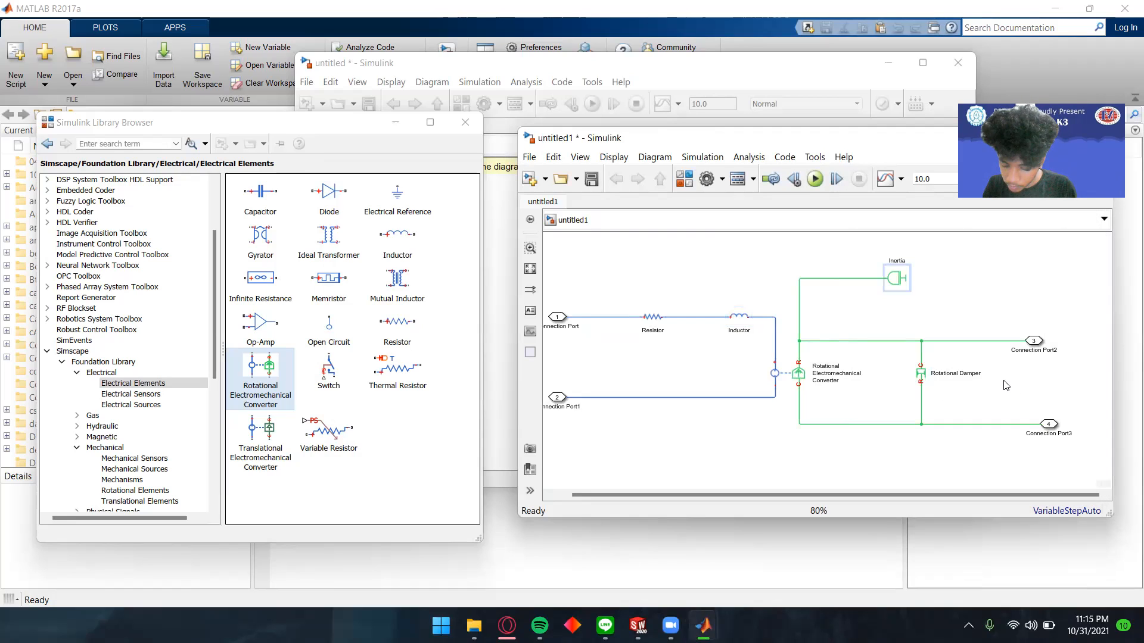
double_click(1032, 341)
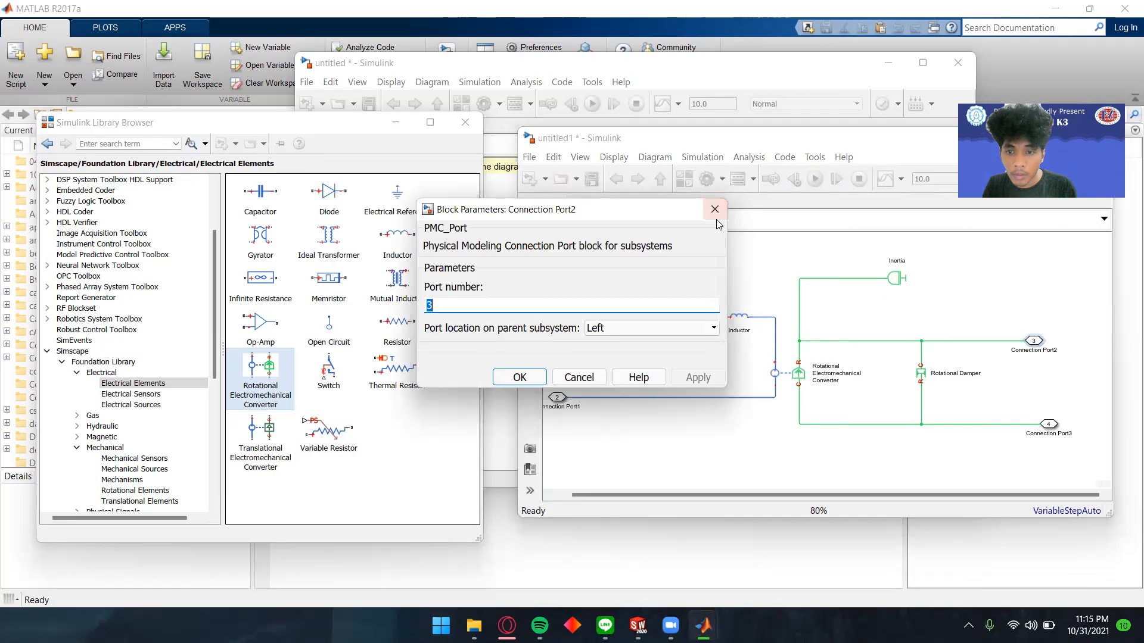
click(715, 209)
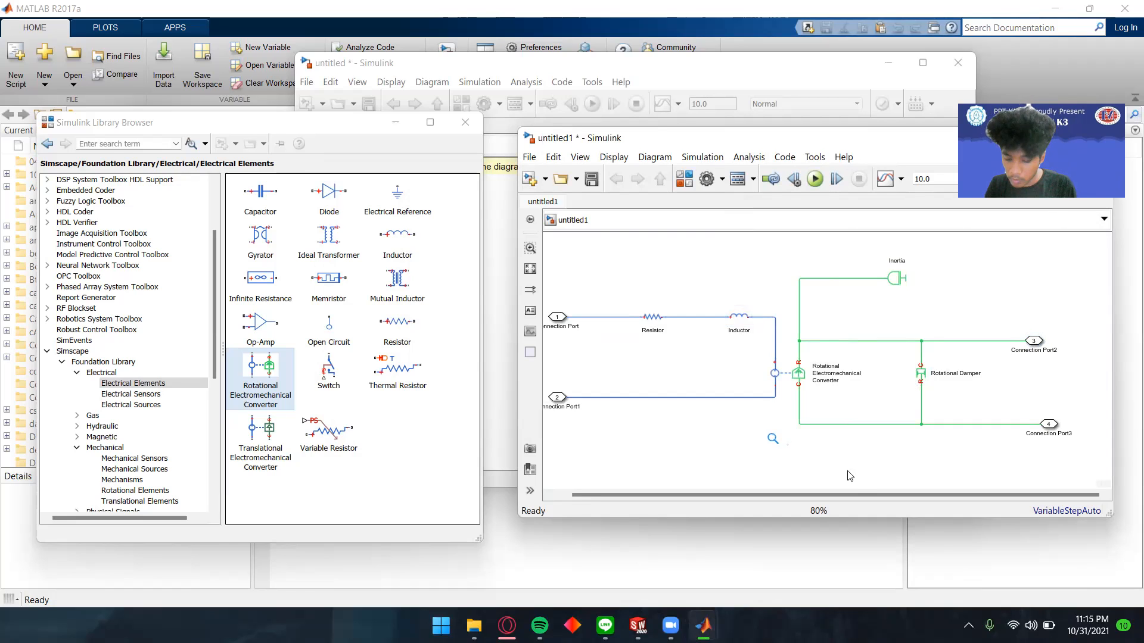
Step: Select the whole motor circuit with its four connection ports and create a subsystem from the selection
scroll(846, 438, down, 2)
drag(573, 258, 1062, 475)
right_click(804, 352)
click(556, 284)
drag(562, 280, 1031, 460)
right_click(901, 378)
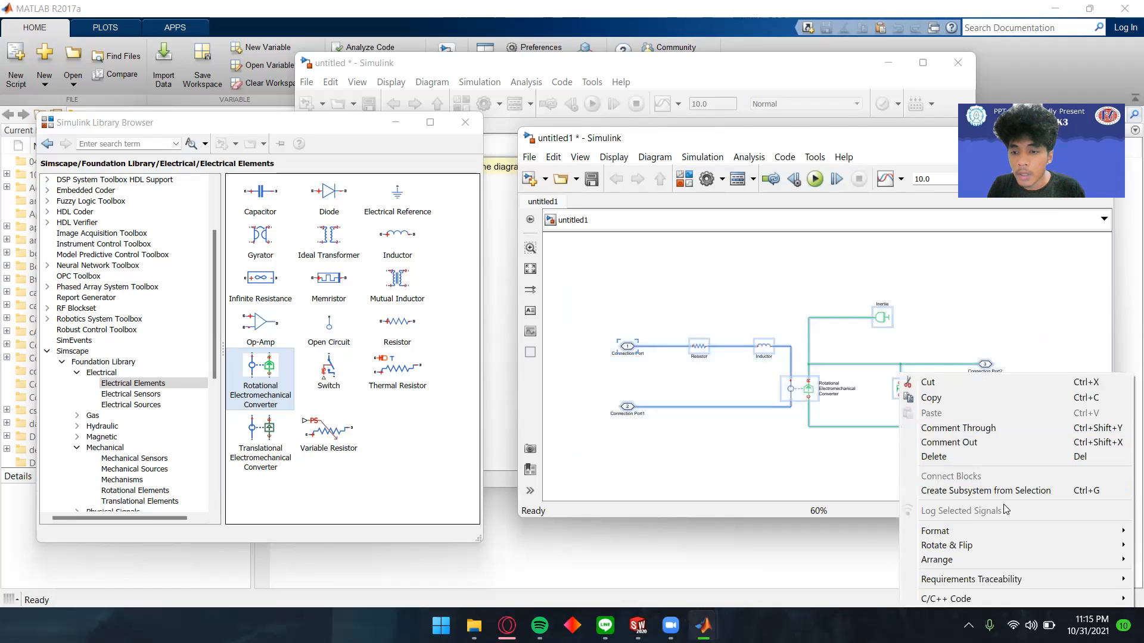
click(953, 490)
Step: Open the newly created subsystem to show the motor circuit inside it
scroll(786, 364, up, 4)
scroll(819, 396, down, 2)
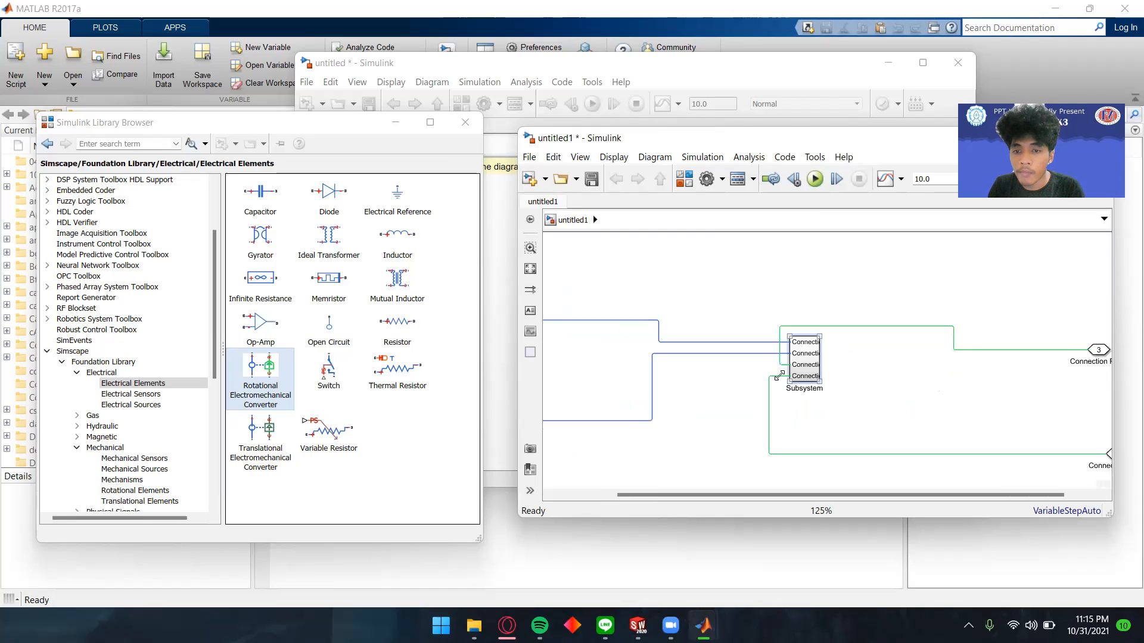
double_click(815, 352)
scroll(923, 408, up, 1)
scroll(668, 355, up, 4)
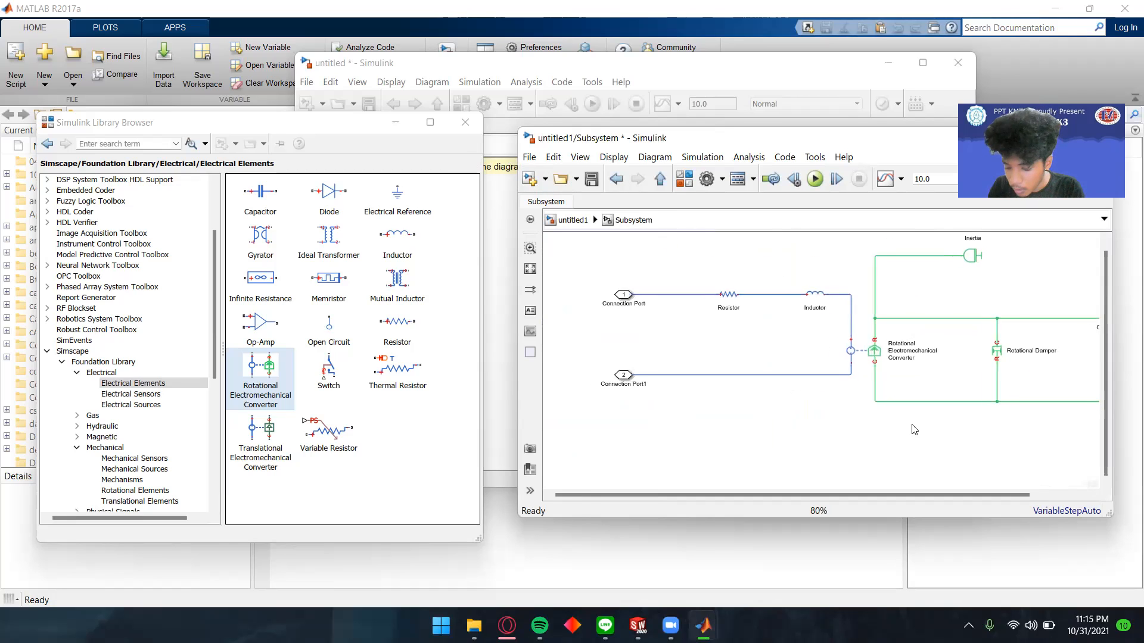
Step: Rename Connection Port, the port wired to the Resistor inside the subsystem, as V+
scroll(668, 355, up, 2)
click(682, 370)
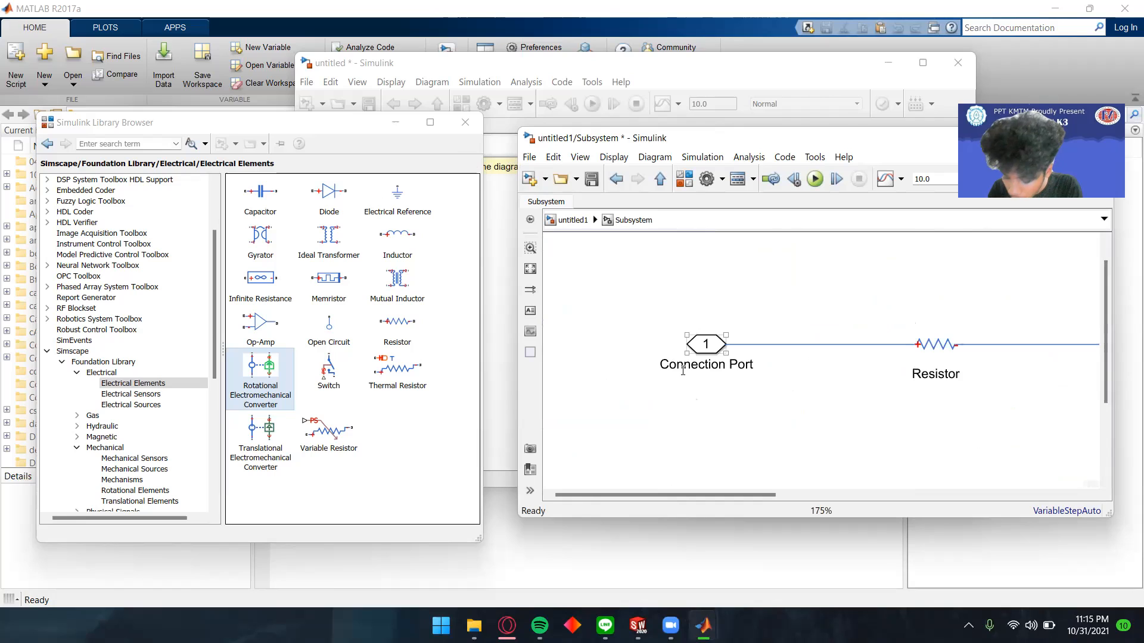
double_click(718, 365)
click(755, 367)
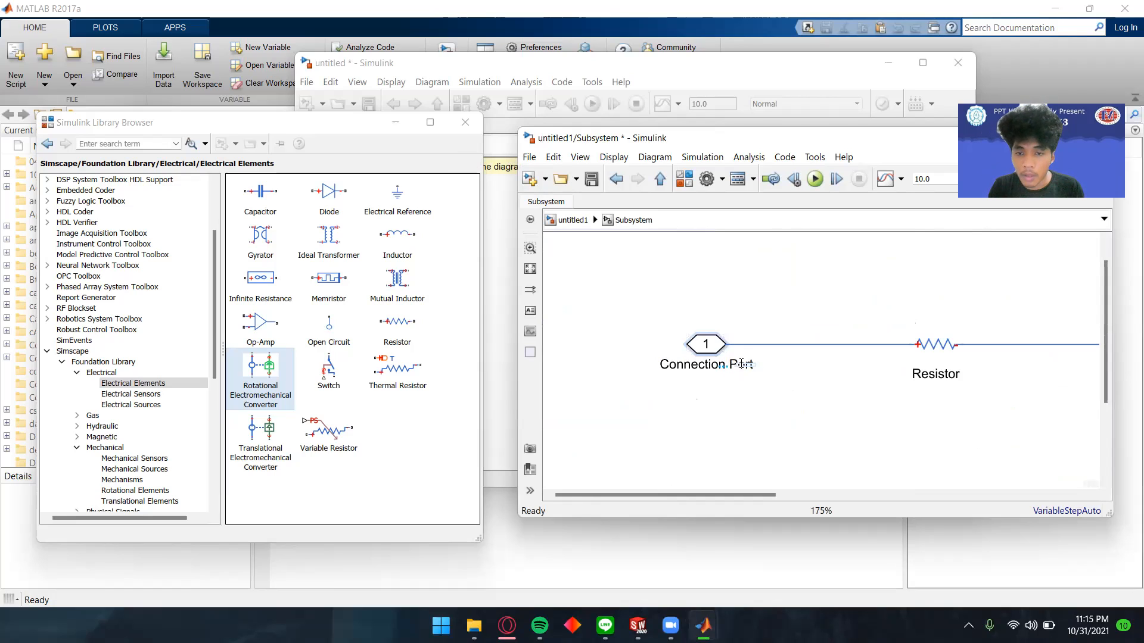
double_click(752, 364)
key(BackSpace)
key(BackSpace)
key(BackSpace)
key(BackSpace)
key(BackSpace)
key(BackSpace)
key(BackSpace)
key(BackSpace)
key(BackSpace)
key(BackSpace)
key(BackSpace)
key(BackSpace)
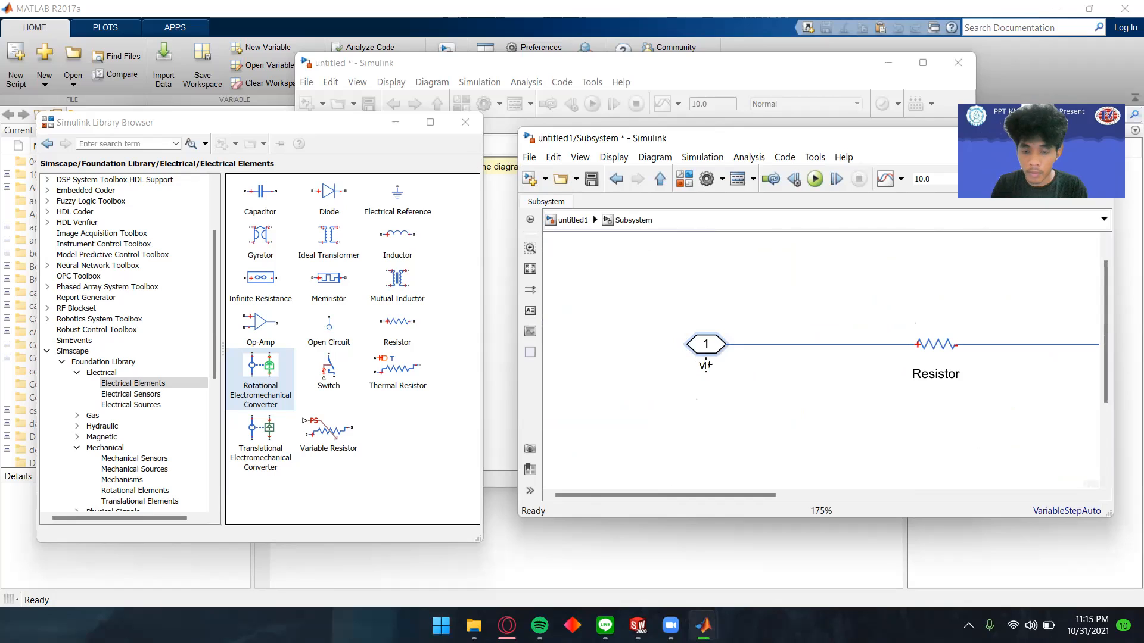
Step: Rename Connection Port1 inside the subsystem as V-
scroll(706, 365, down, 5)
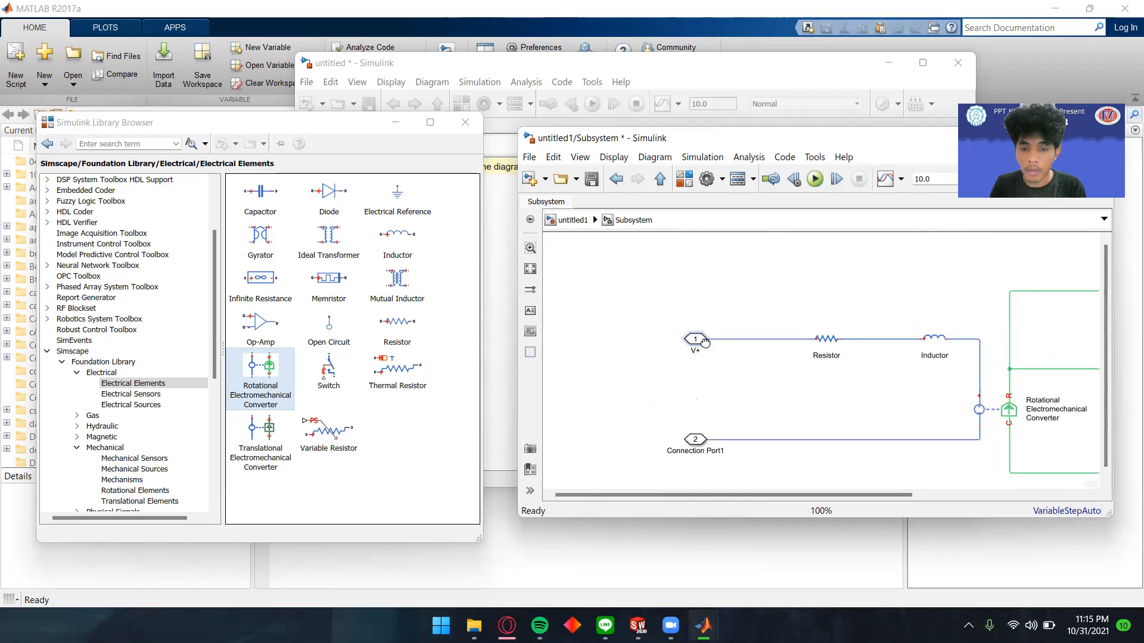
double_click(689, 365)
click(711, 365)
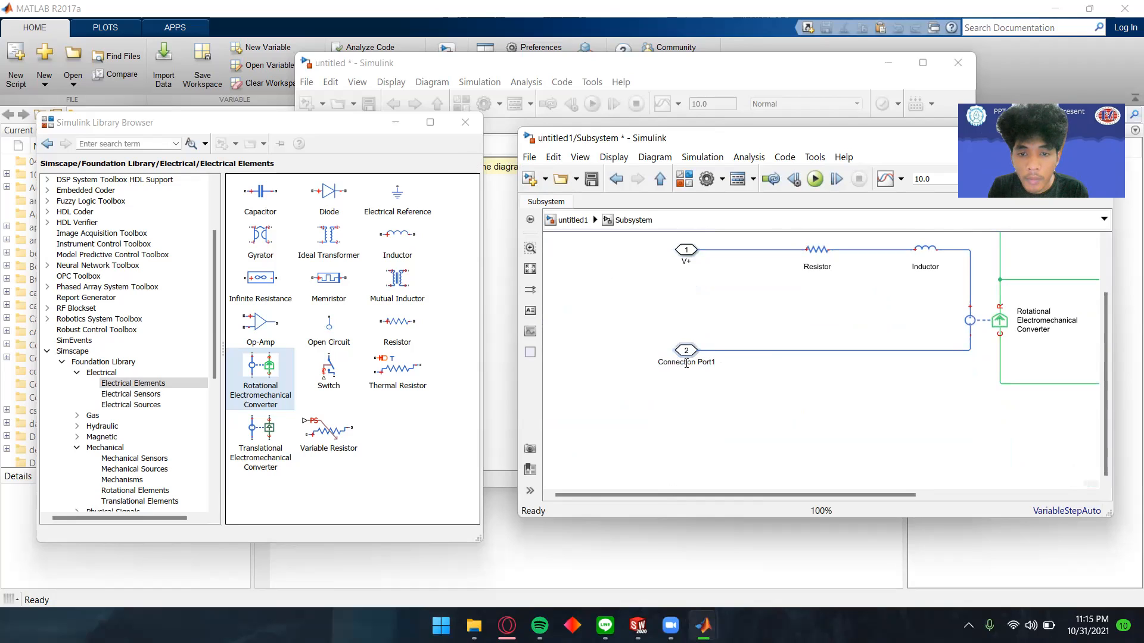
drag(716, 365, 651, 361)
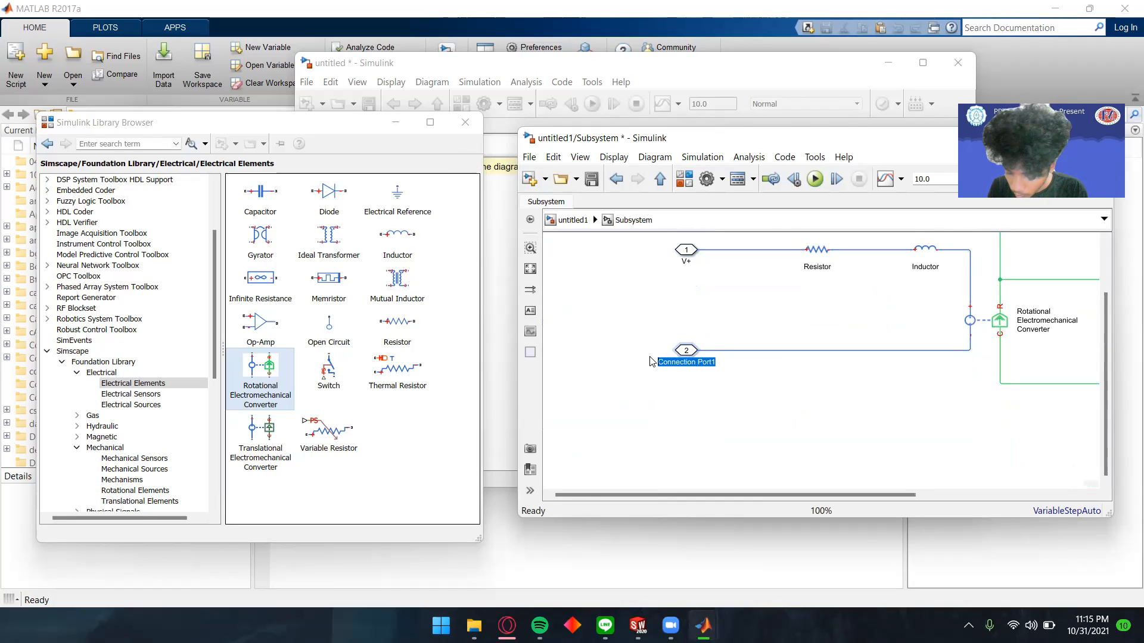
text(V-)
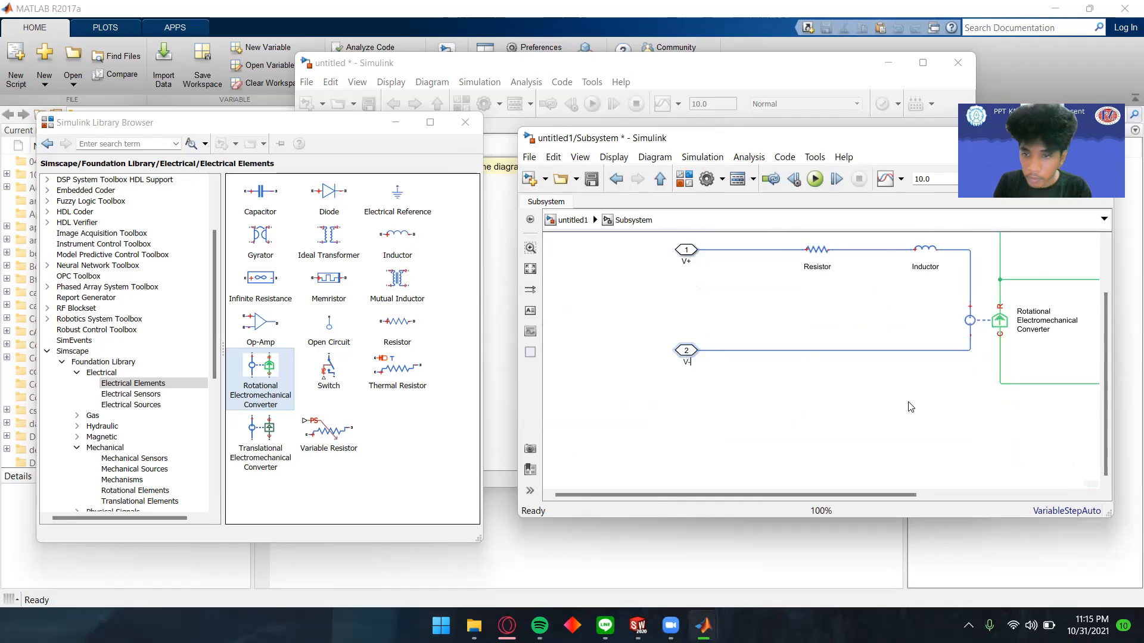
Step: Rename Connection Port2 on the mechanical side of the subsystem as R
scroll(910, 407, right, 6)
scroll(910, 407, up, 2)
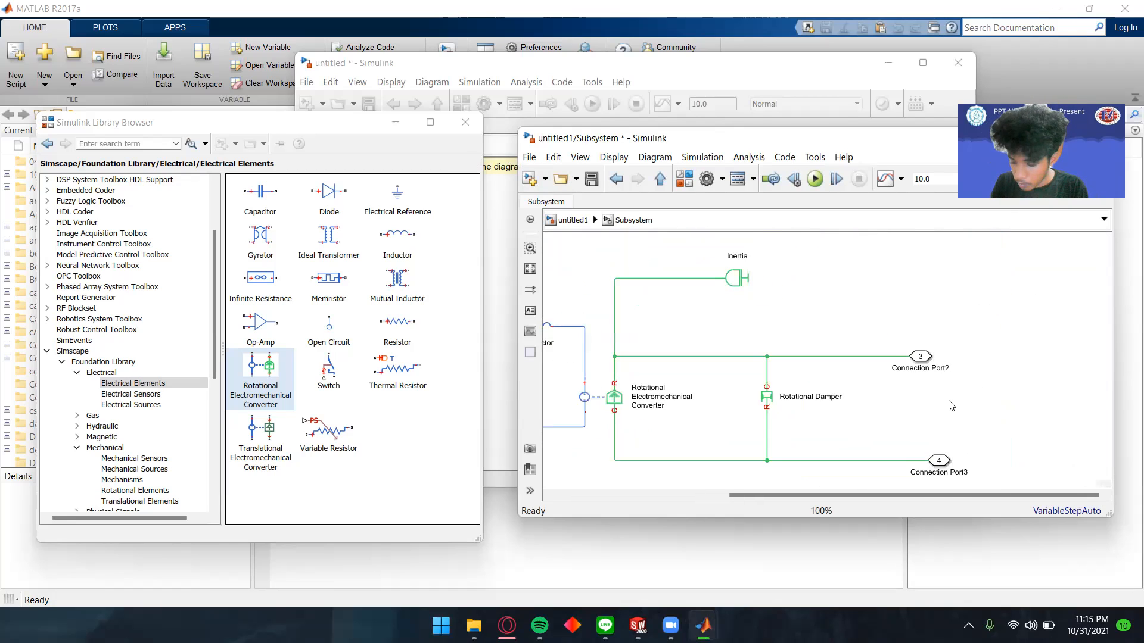
scroll(951, 407, down, 1)
scroll(951, 406, right, 1)
double_click(899, 357)
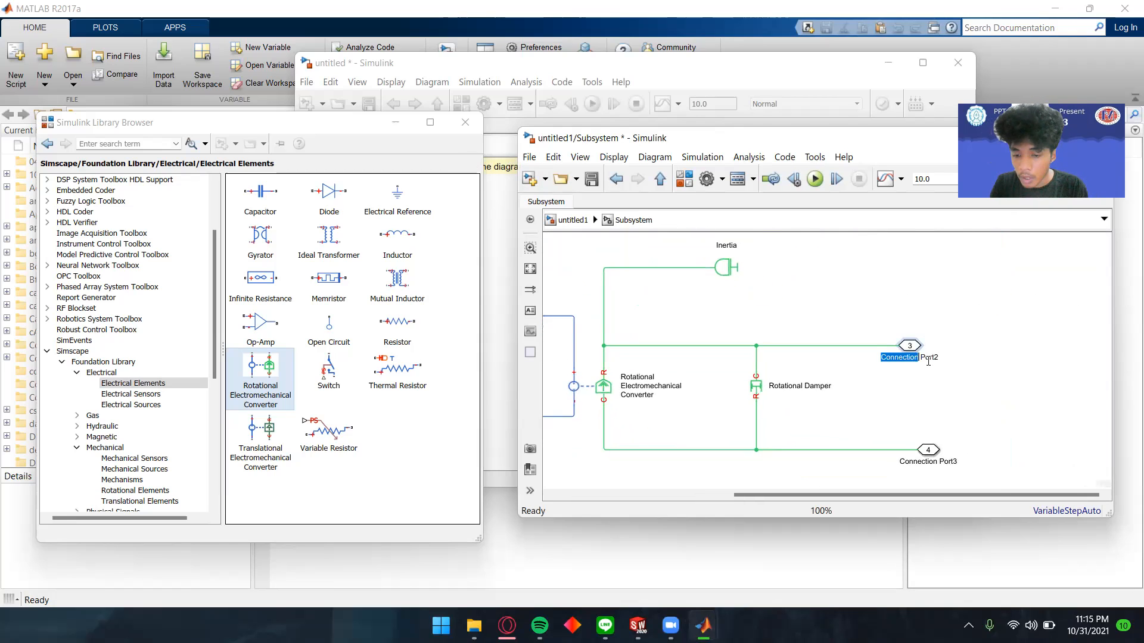
key(BackSpace)
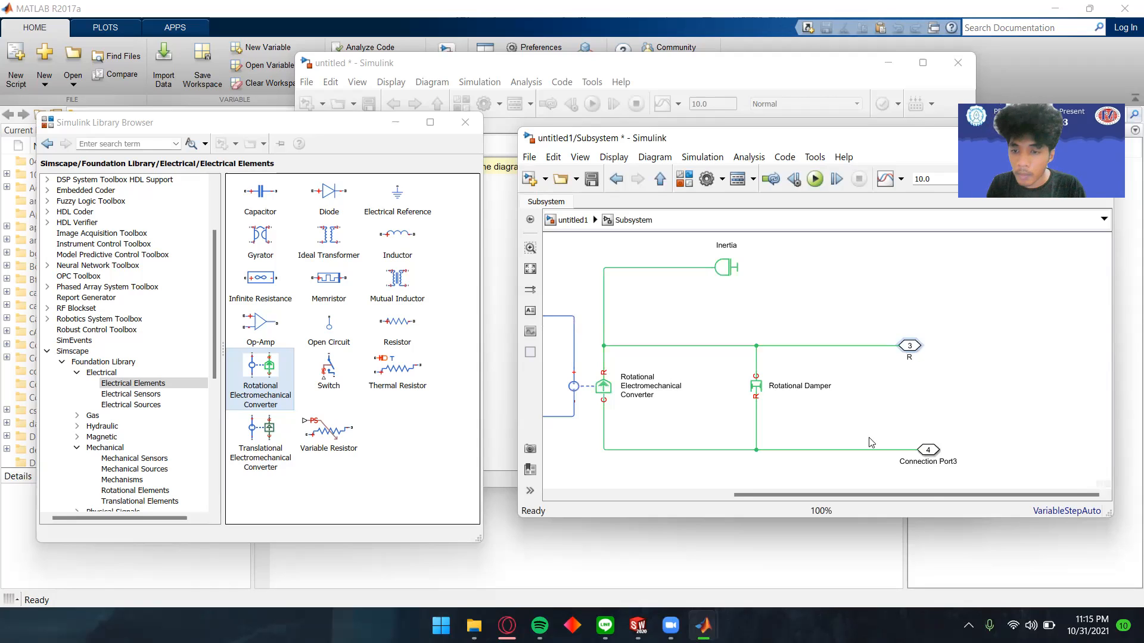
Step: Rename Connection Port3 on the mechanical side of the subsystem as C
double_click(952, 461)
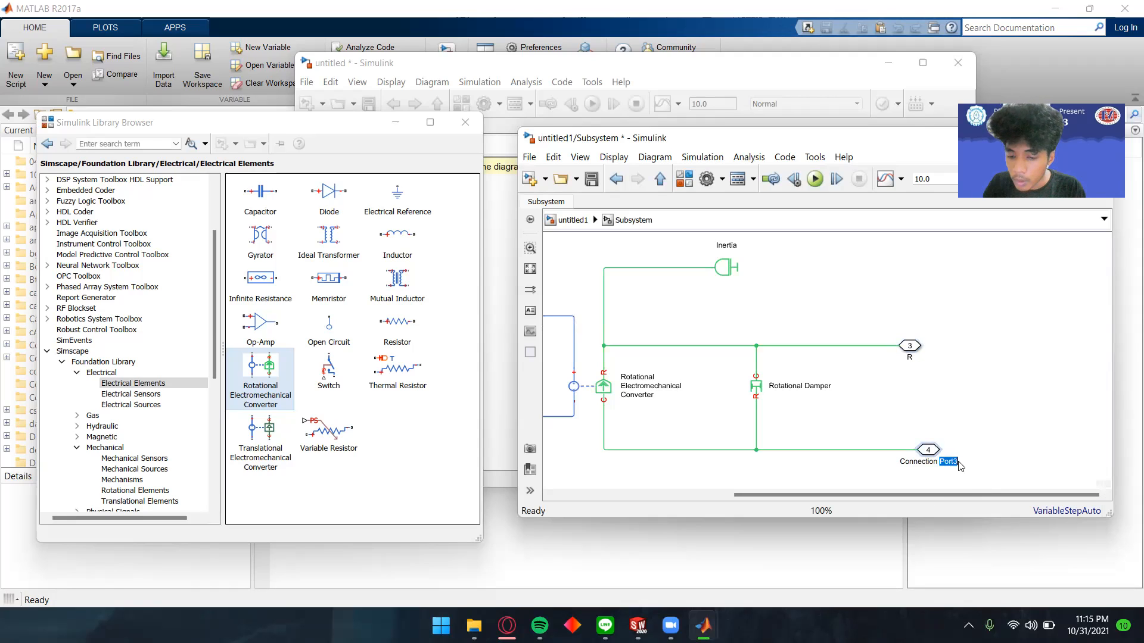
key(BackSpace)
key(BackSpace)
key(BackSpace)
key(BackSpace)
key(BackSpace)
key(BackSpace)
key(BackSpace)
key(BackSpace)
key(BackSpace)
key(BackSpace)
key(BackSpace)
key(BackSpace)
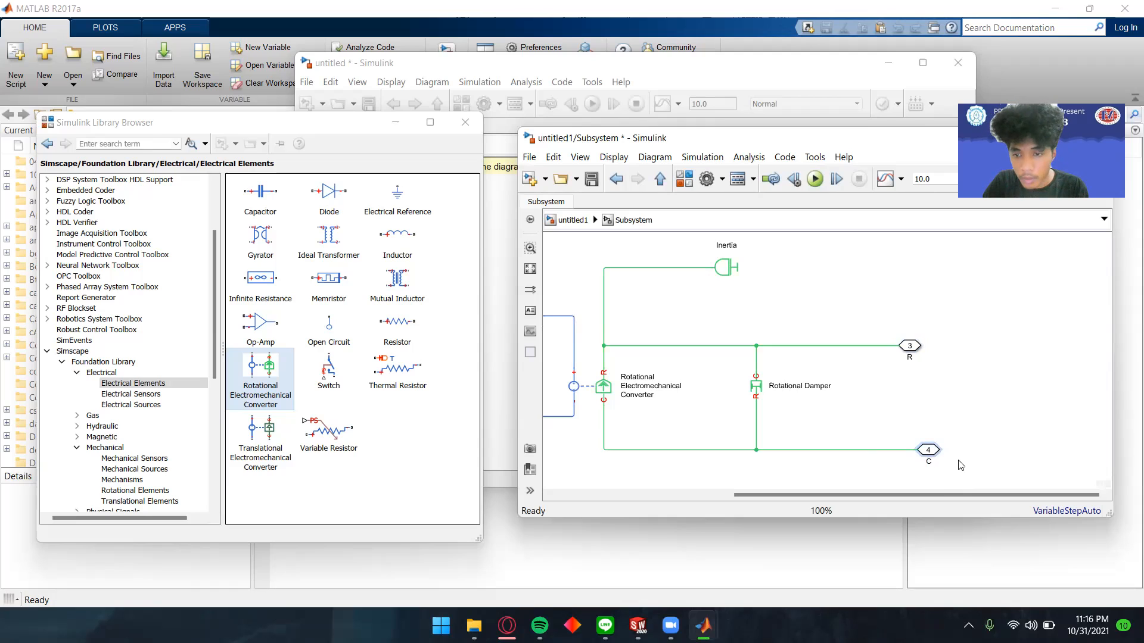
Step: Return from the subsystem to the top-level untitled1 model
scroll(955, 463, down, 3)
click(649, 315)
scroll(652, 317, down, 1)
drag(652, 317, 670, 278)
click(617, 177)
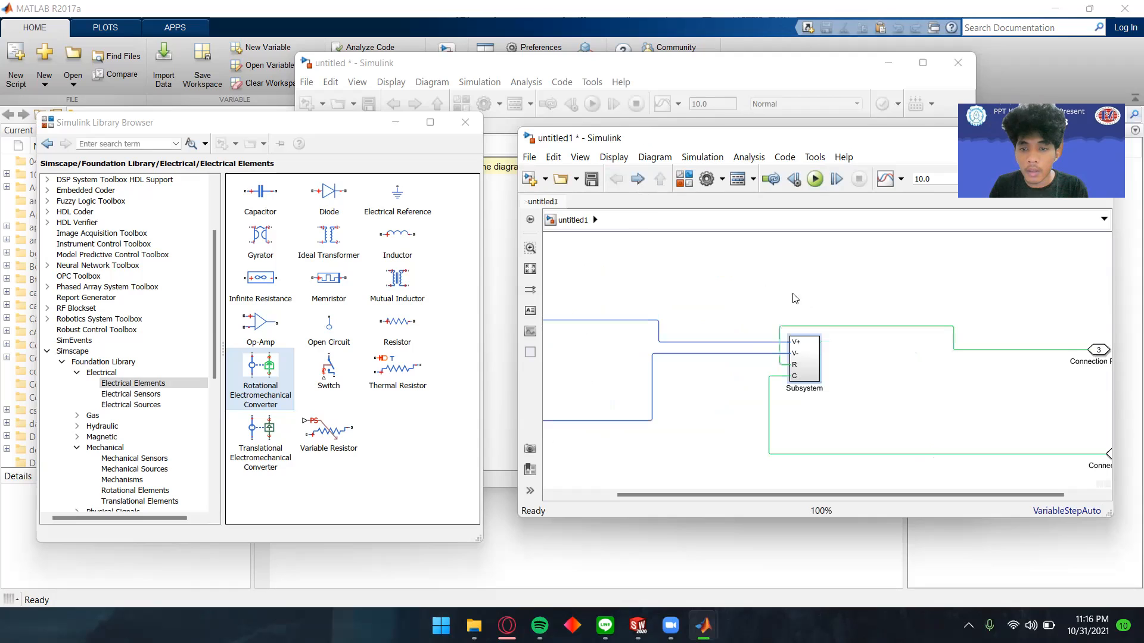
click(638, 180)
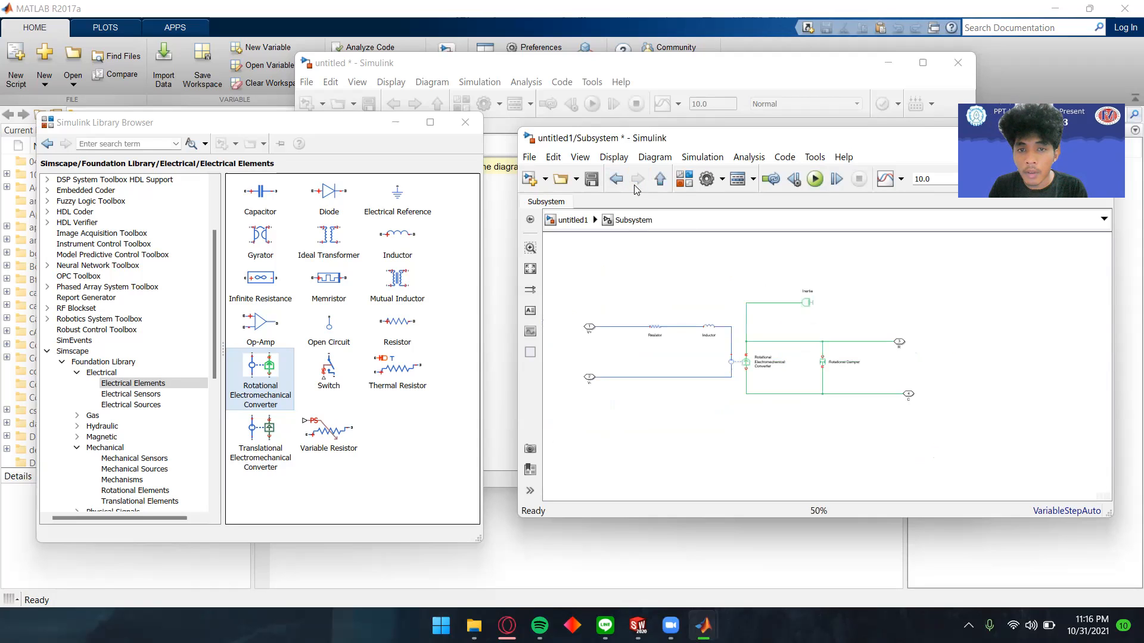
right_click(902, 344)
click(811, 408)
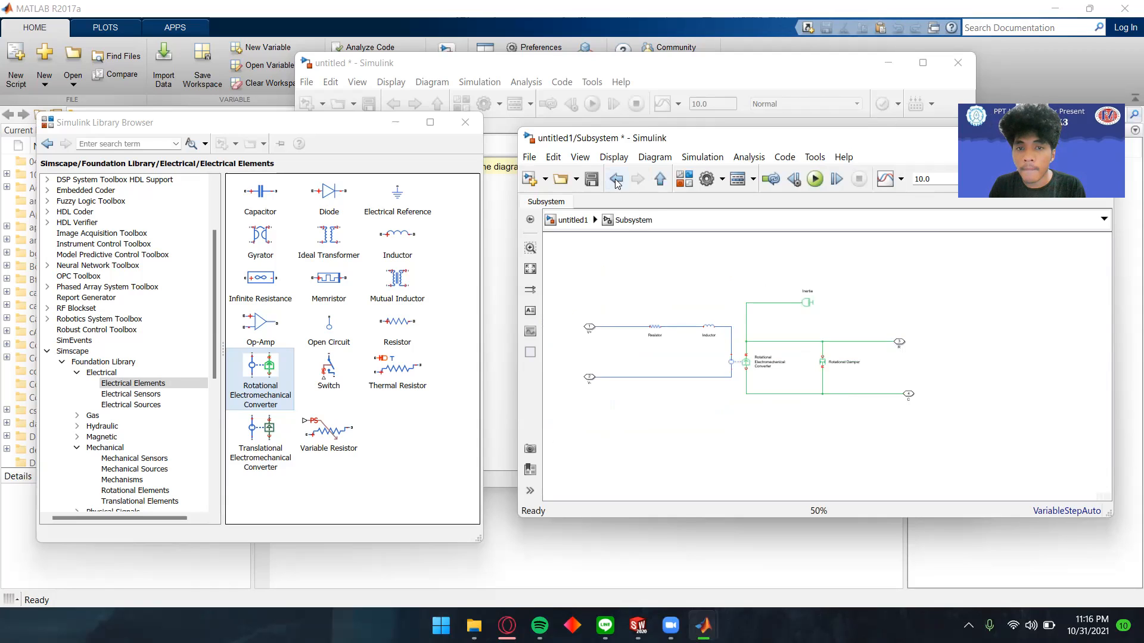
click(615, 180)
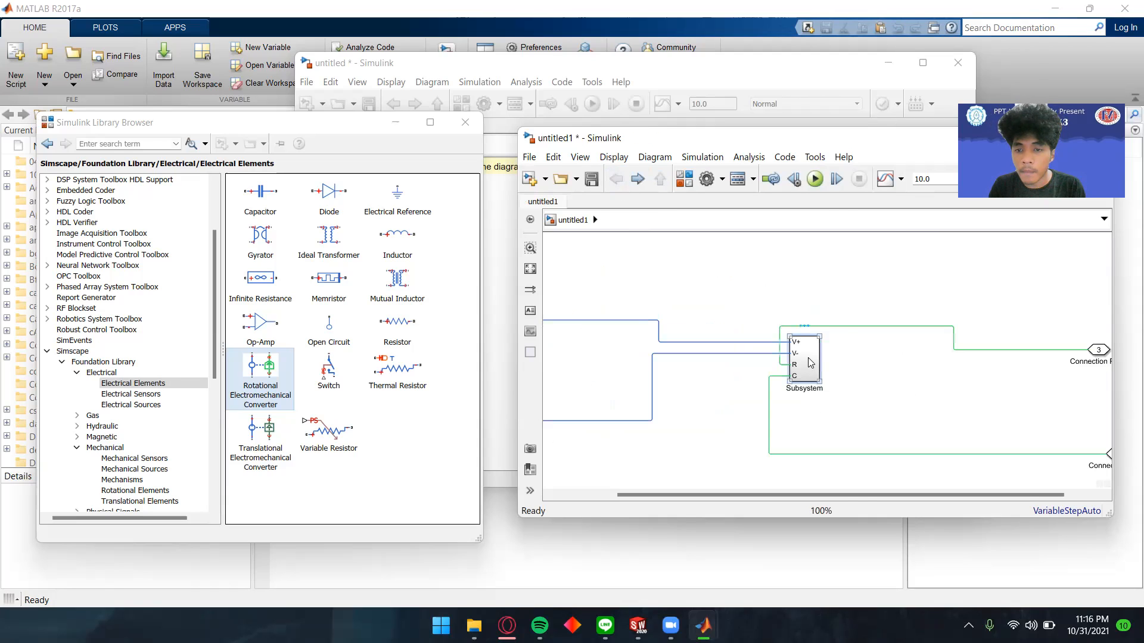
right_click(810, 362)
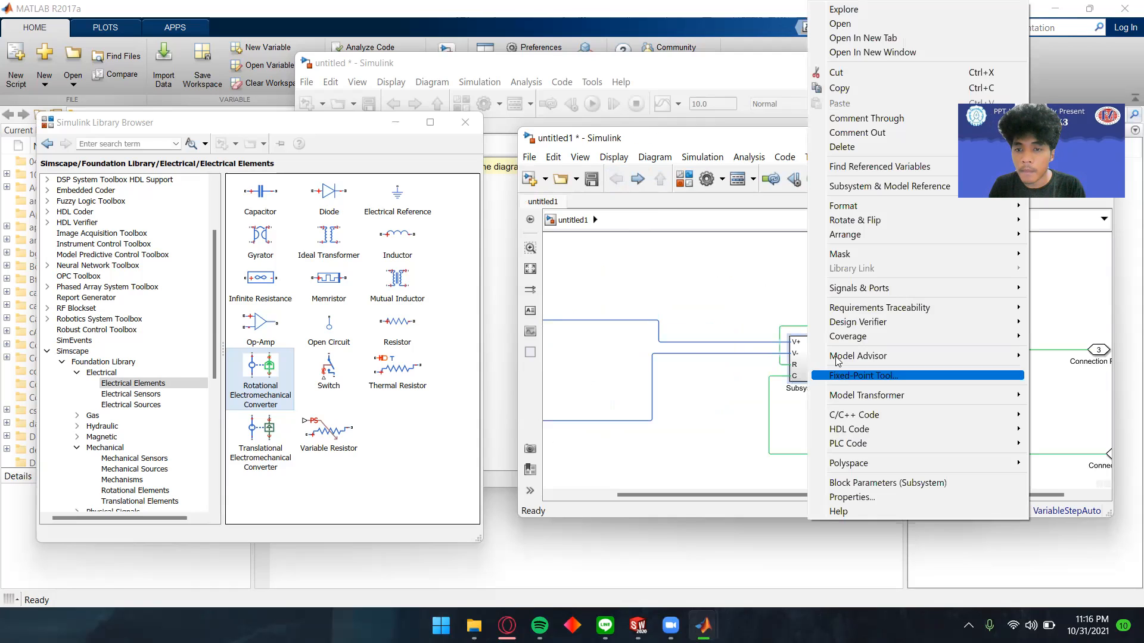
click(786, 272)
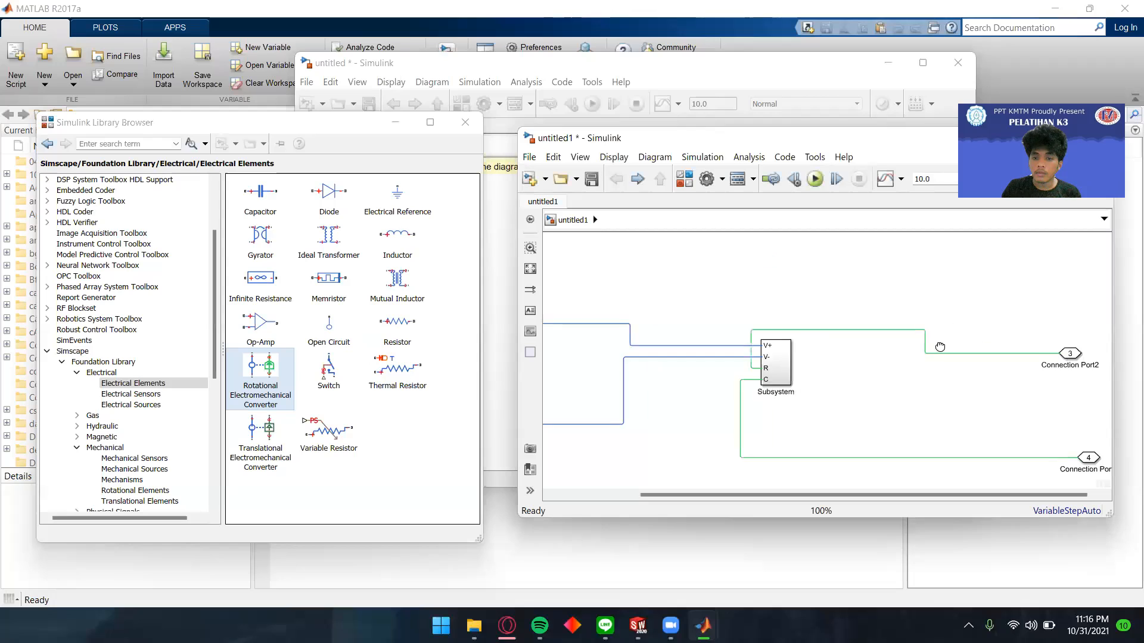
Step: Set the port location on parent subsystem to Right for Connection Port2 in the top-level model
scroll(922, 354, right, 5)
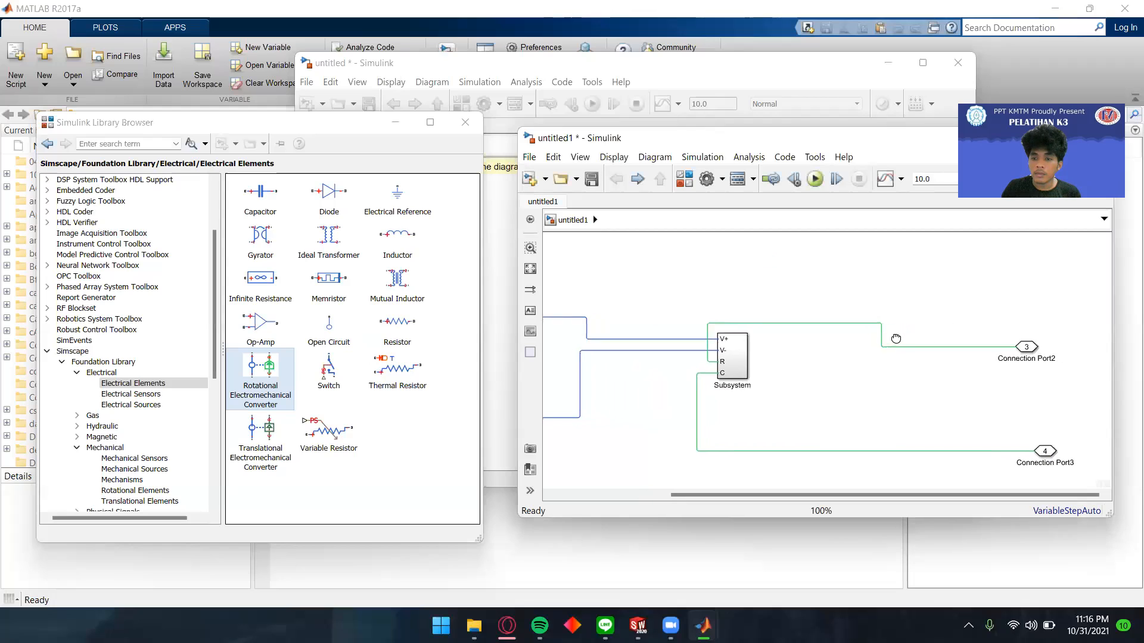
click(1013, 349)
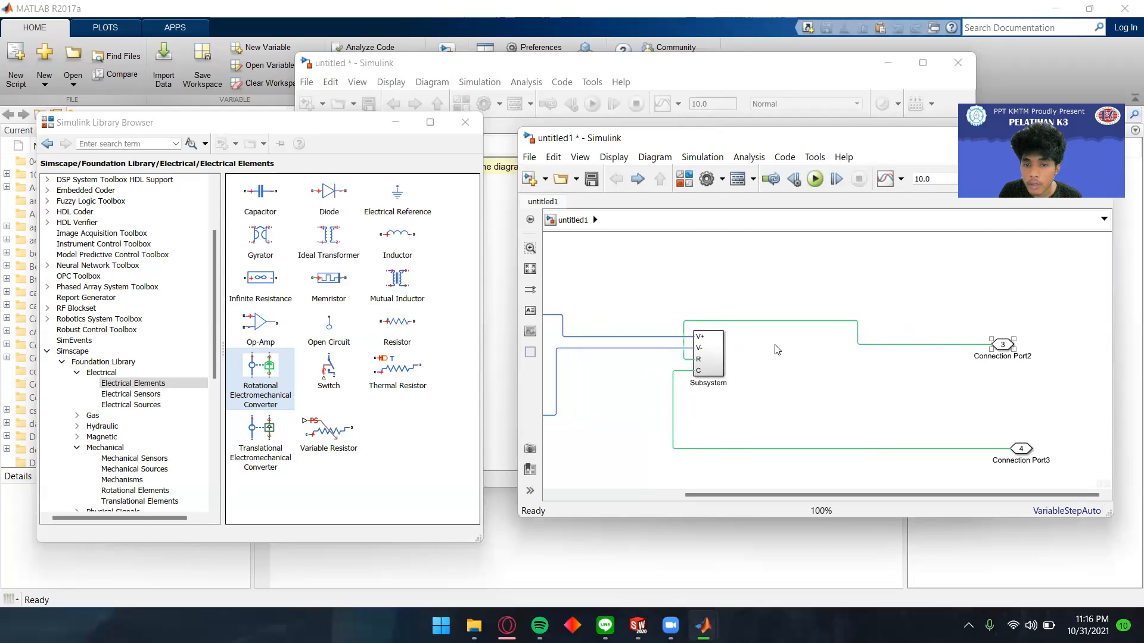
double_click(1003, 346)
click(653, 329)
click(650, 355)
click(520, 377)
Step: Set the port location on parent subsystem to Right for Connection Port3 in the top-level model
click(1018, 449)
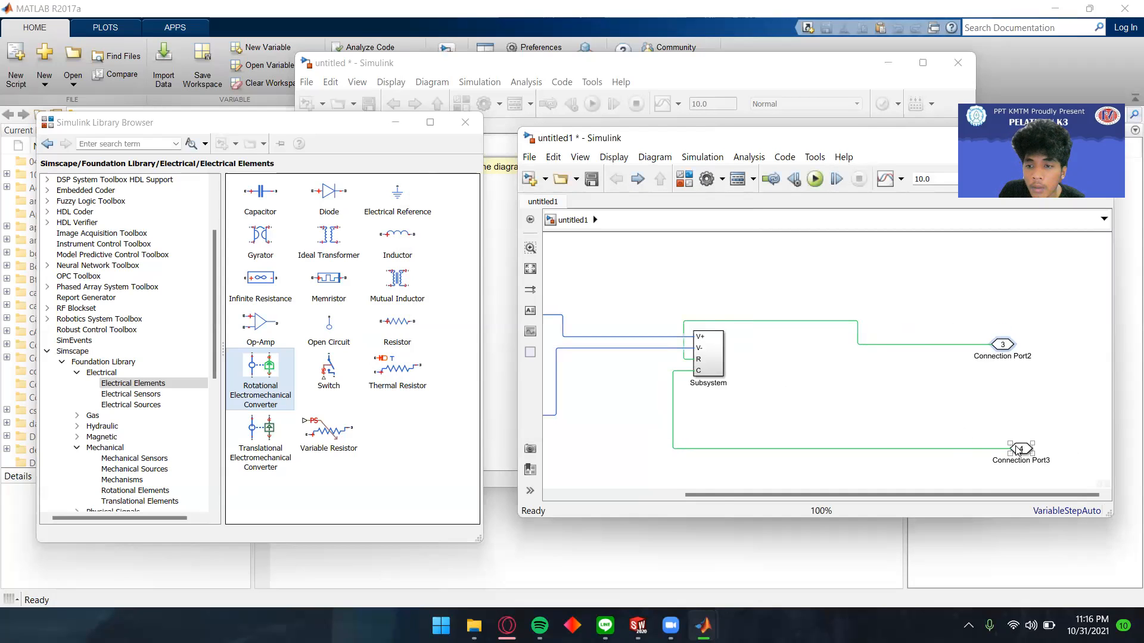
scroll(1019, 449, down, 2)
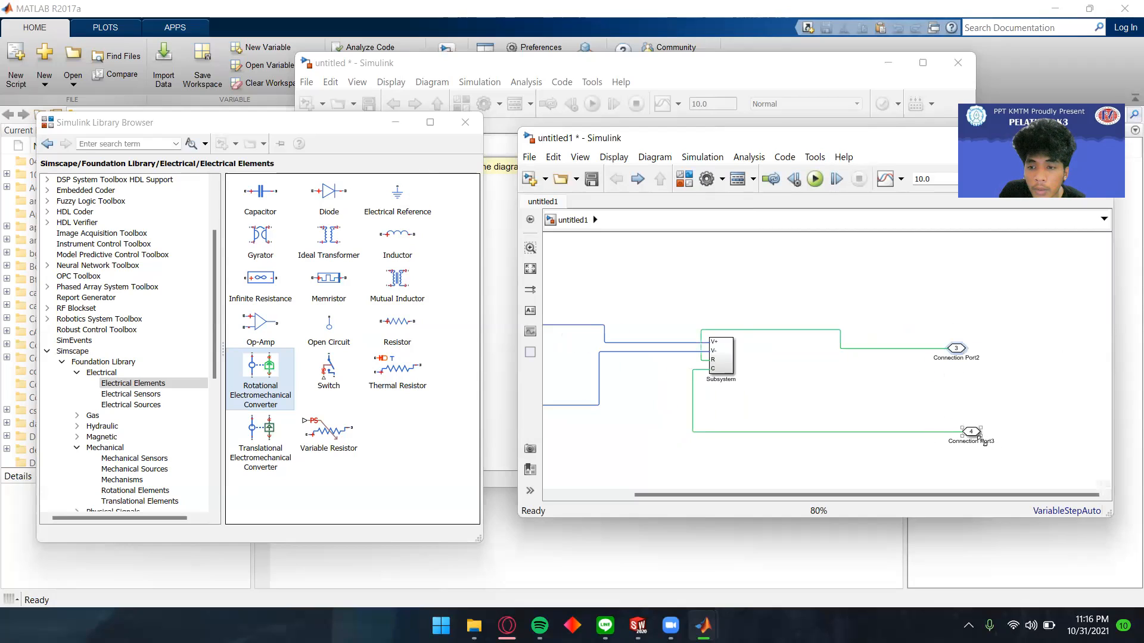
double_click(971, 432)
click(653, 329)
click(653, 355)
click(520, 378)
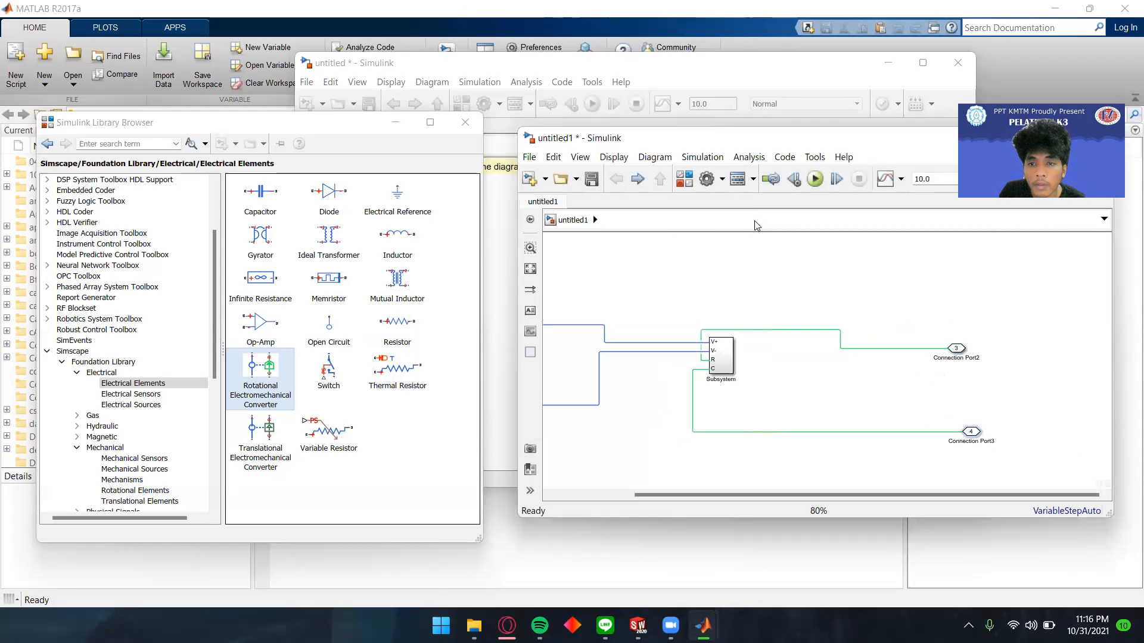
Step: Open the subsystem again and set port R's location on the parent subsystem to Right
click(636, 179)
click(616, 179)
click(636, 179)
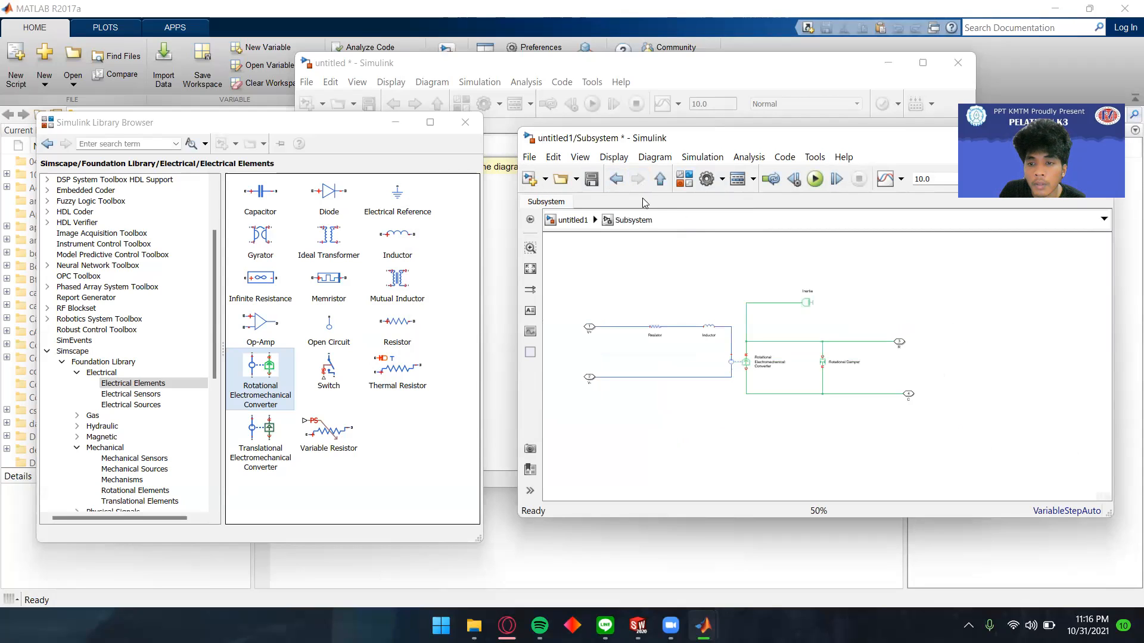
scroll(866, 374, up, 3)
scroll(951, 377, up, 2)
click(877, 311)
double_click(878, 311)
click(956, 433)
click(956, 457)
click(873, 482)
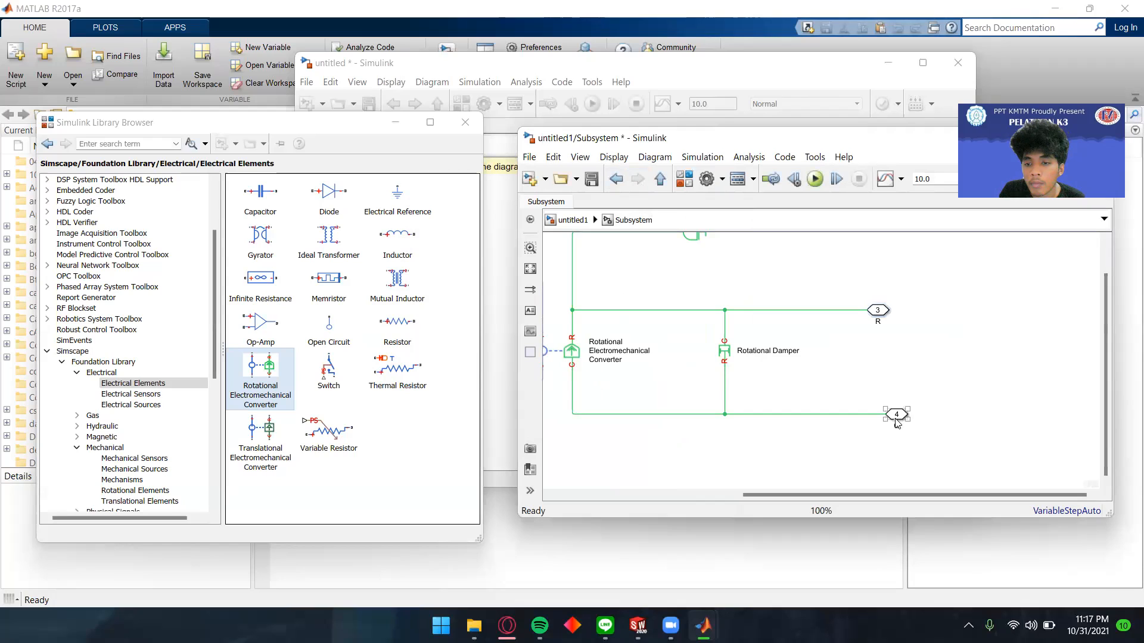
Step: Keep the fourth port's name as C and set its location on the parent subsystem to Right
click(896, 424)
text(C)
click(922, 462)
double_click(896, 414)
click(966, 563)
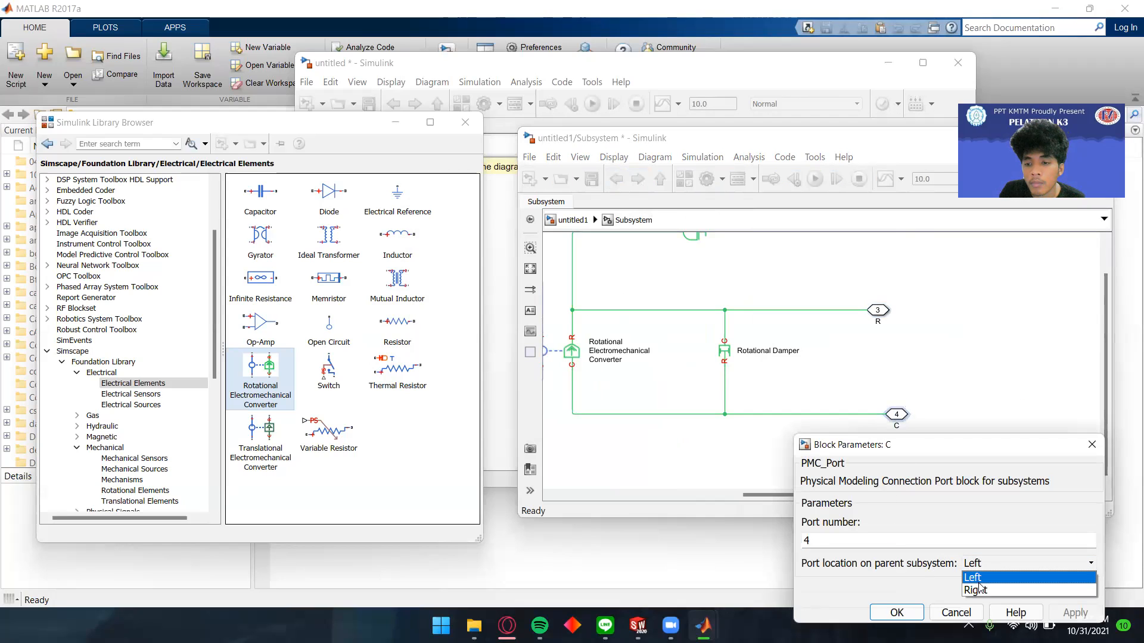
click(980, 588)
click(922, 609)
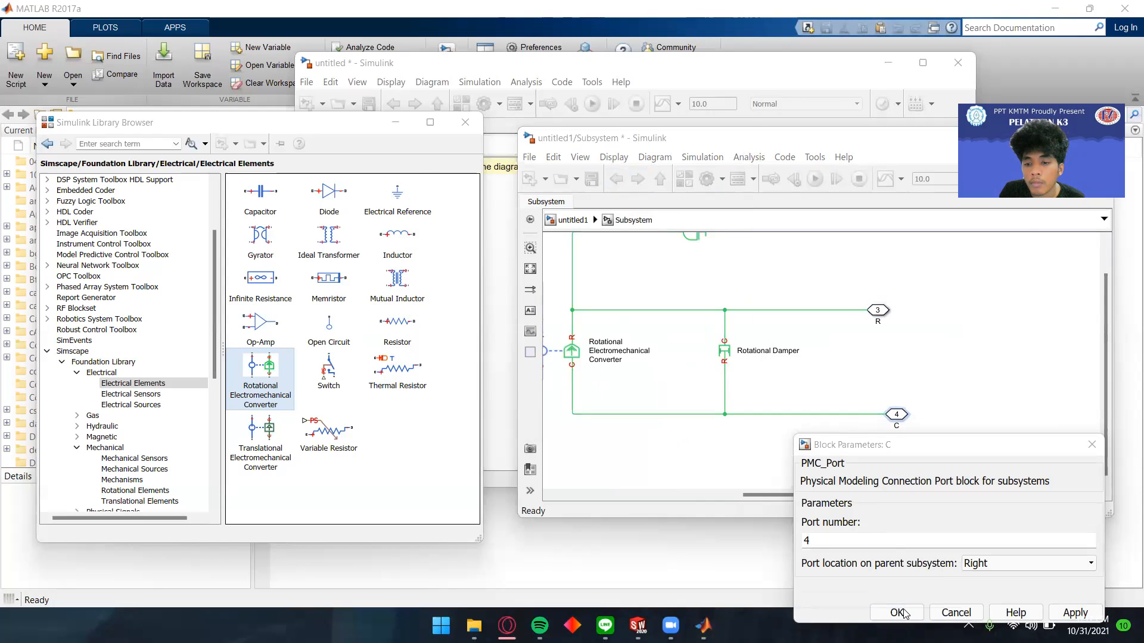
drag(928, 447, 888, 323)
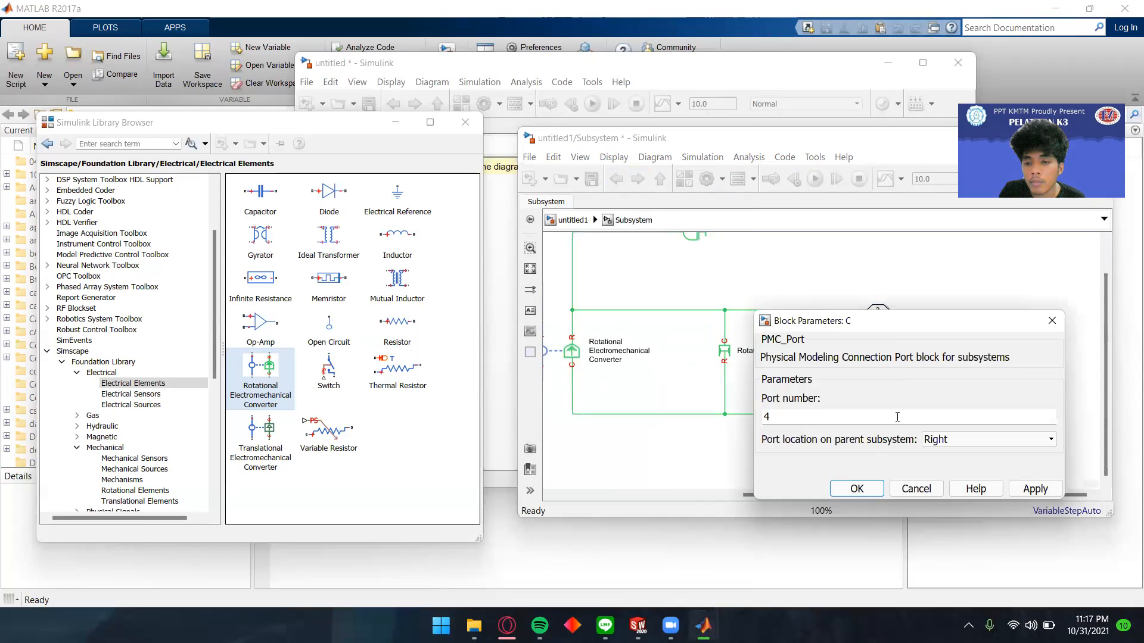
click(856, 488)
Step: Return to the top-level model and reroute the R and C connection lines to run from the subsystem's right side
scroll(660, 280, down, 1)
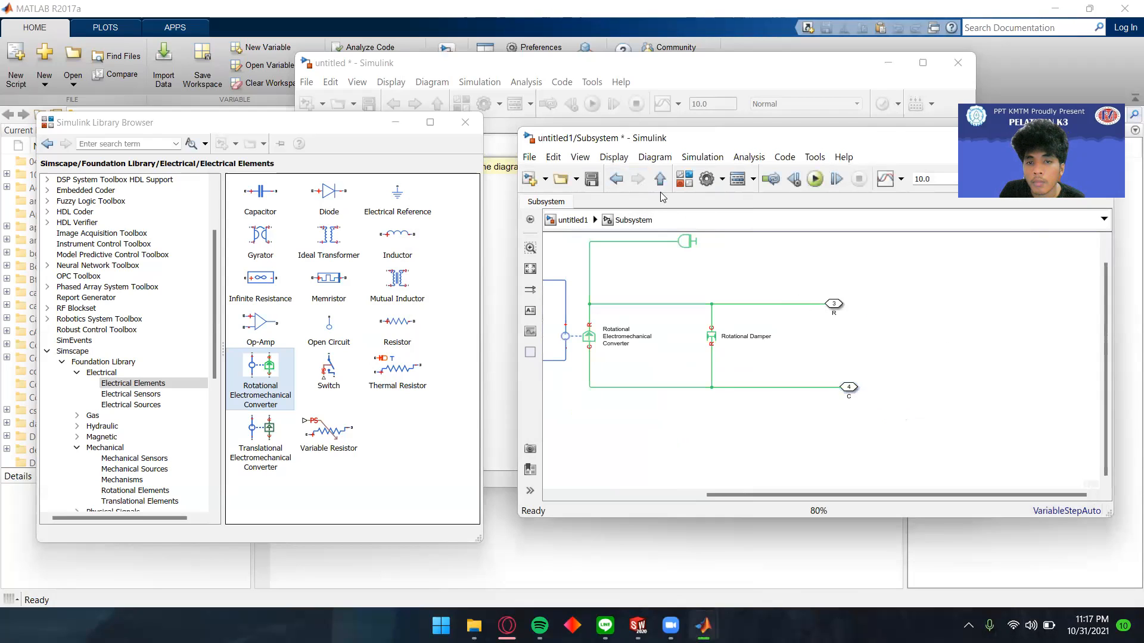
click(617, 177)
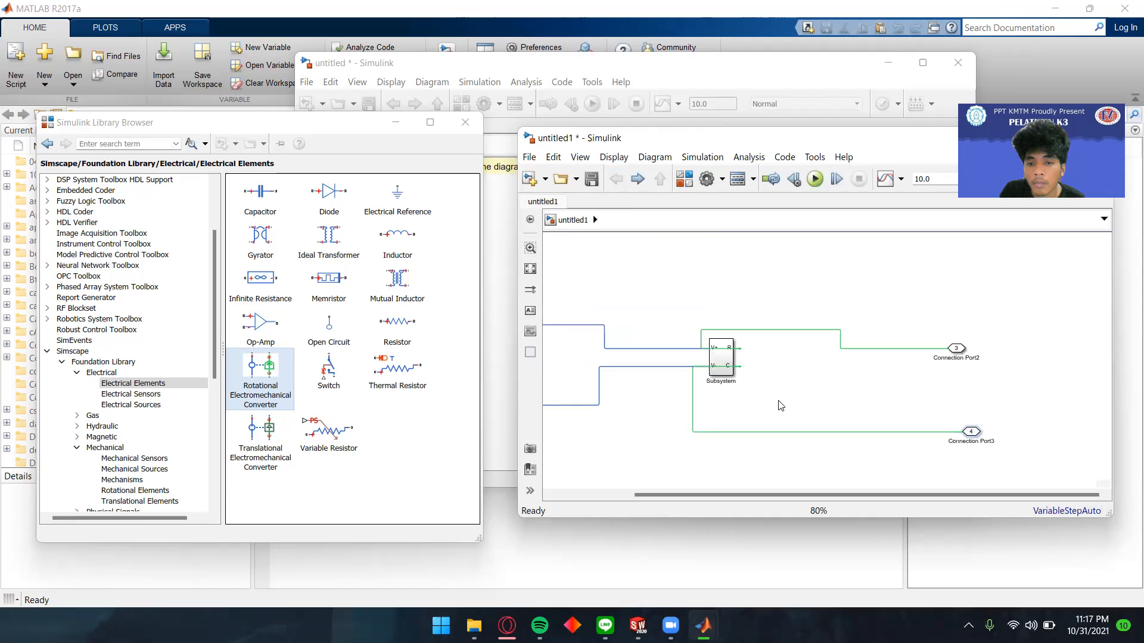
drag(692, 392, 794, 410)
click(706, 341)
drag(707, 341, 767, 342)
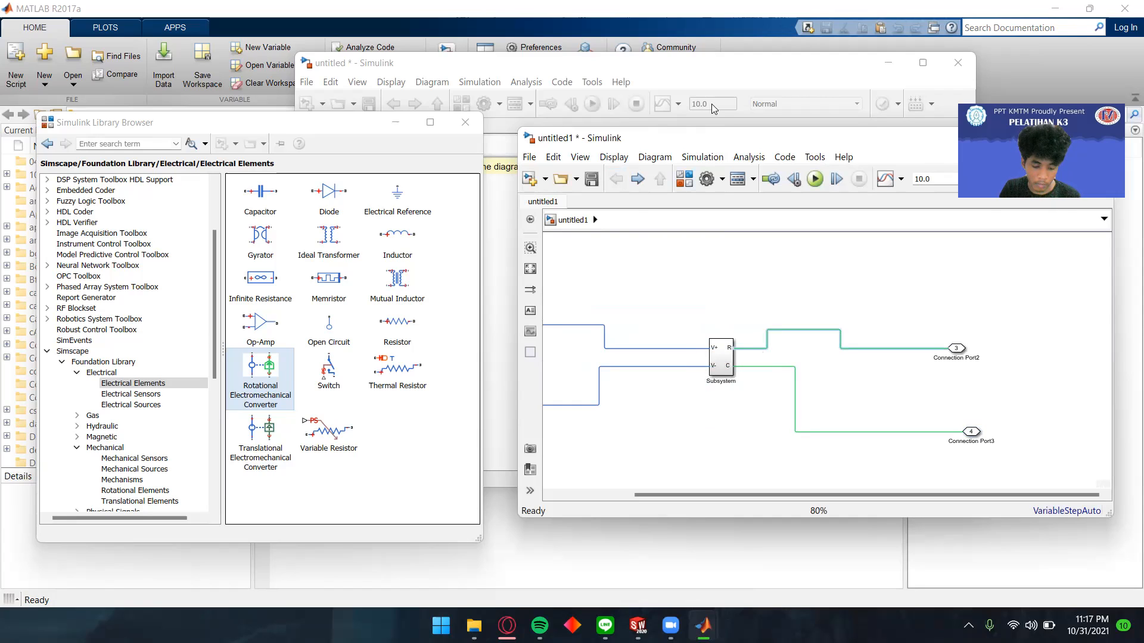
click(883, 18)
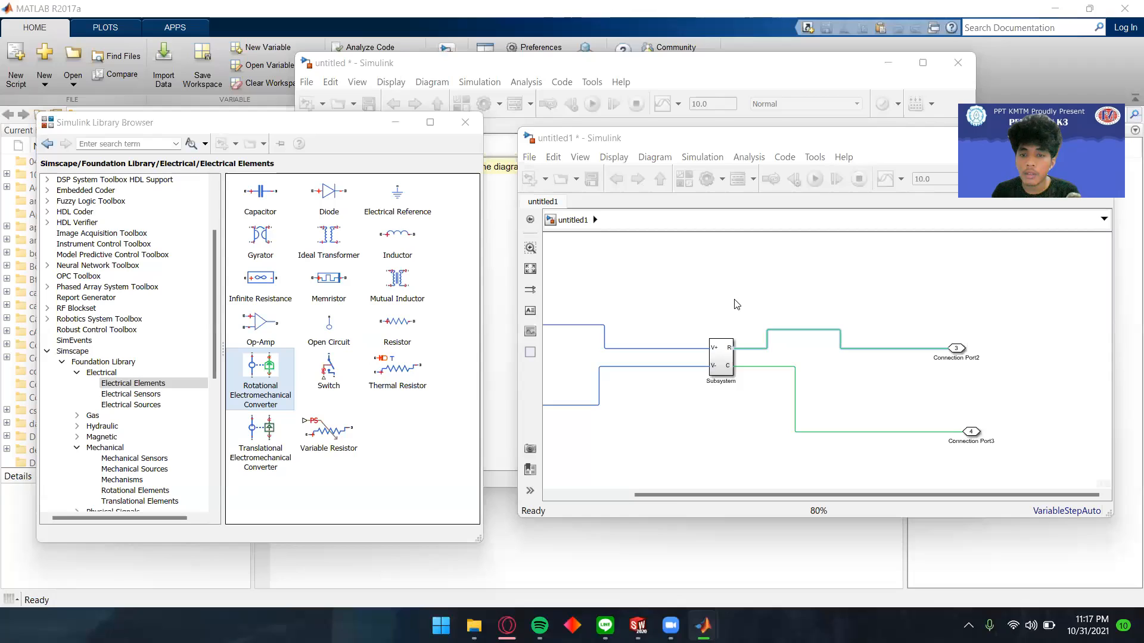
scroll(737, 306, up, 1)
scroll(741, 321, down, 1)
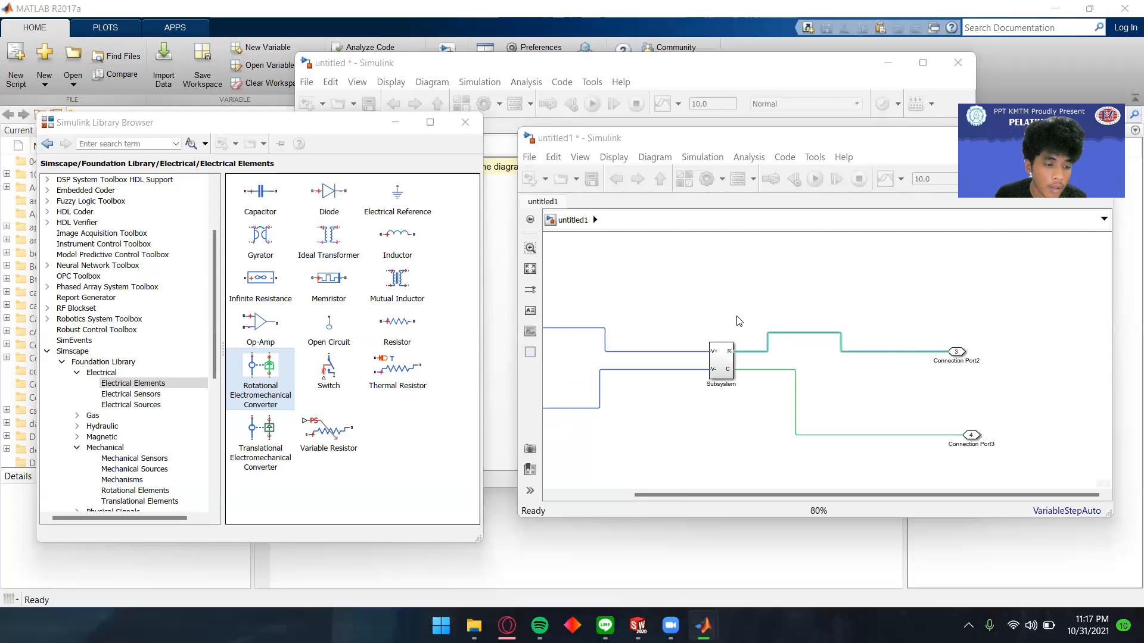
Step: Add a Current Sensor and a Controlled Voltage Source from the Simscape electrical library to the top-level model, near the first connection port
scroll(739, 321, down, 1)
drag(720, 312, 837, 316)
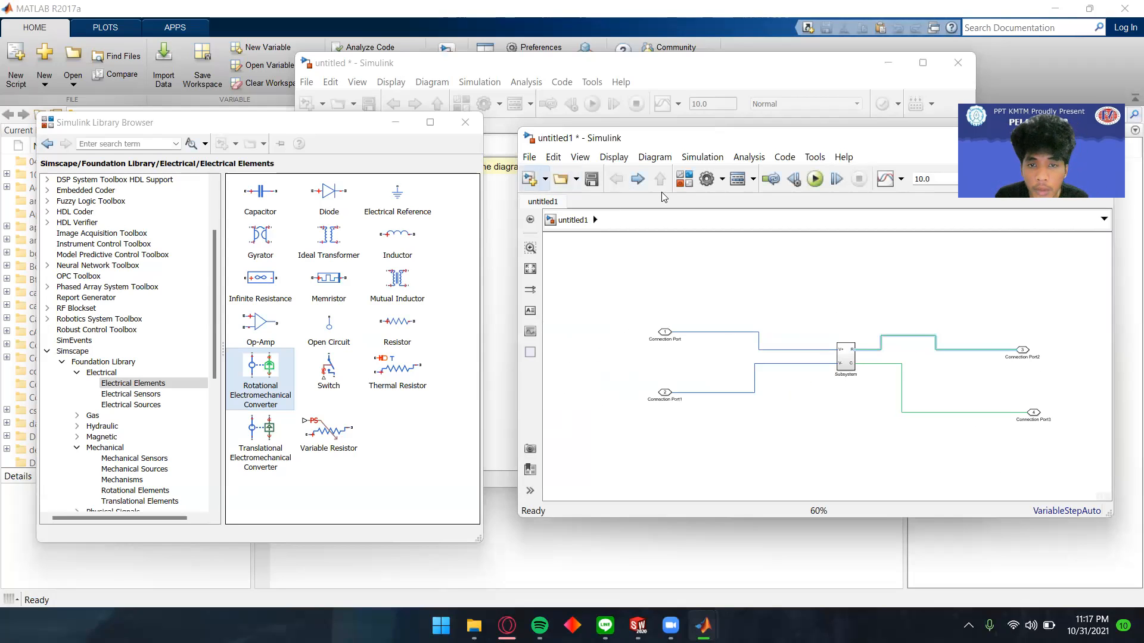
click(684, 179)
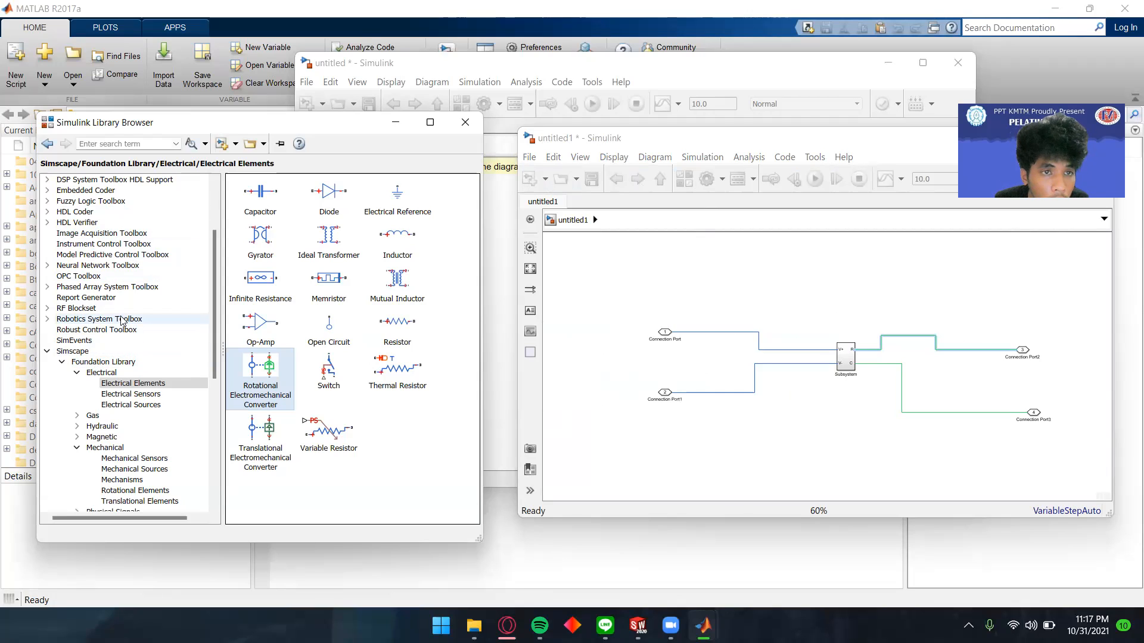
click(105, 374)
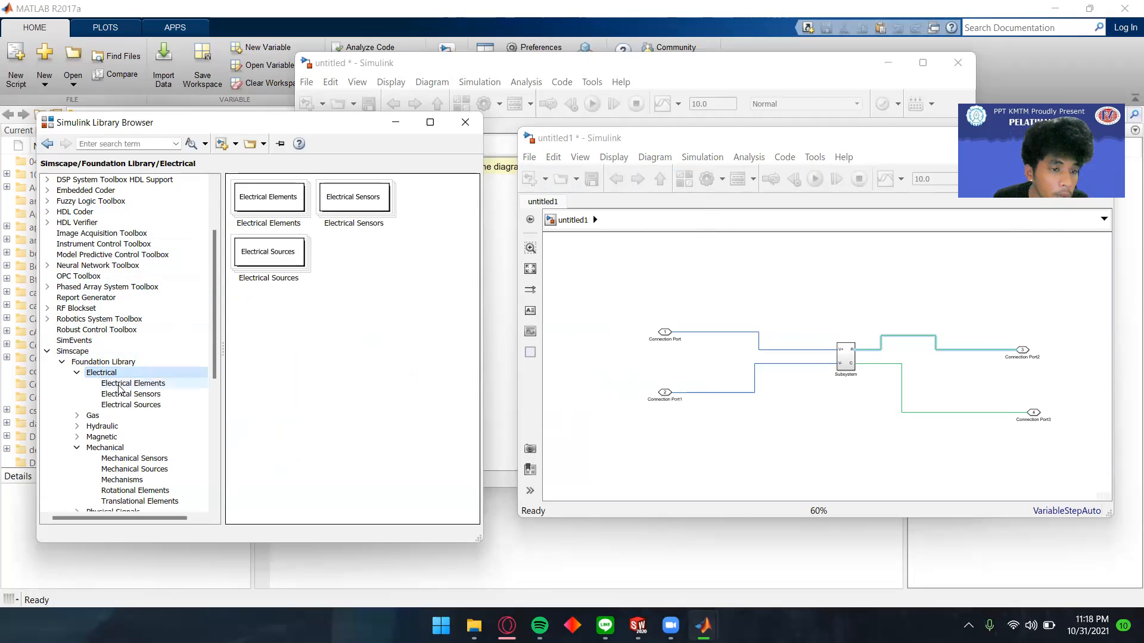
click(131, 394)
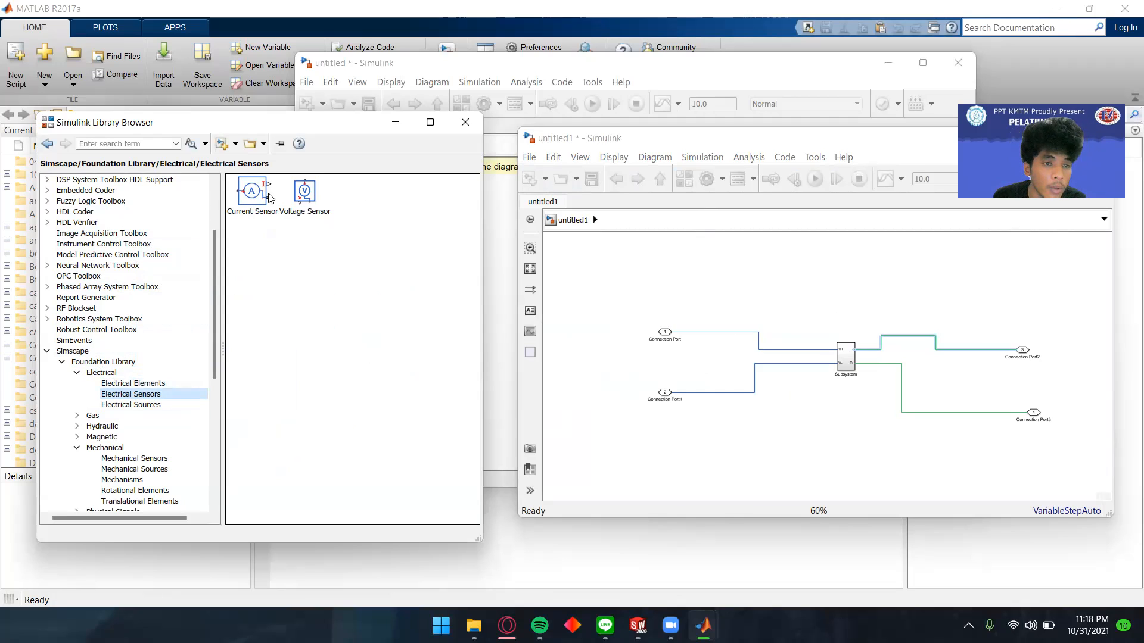
drag(265, 198, 634, 304)
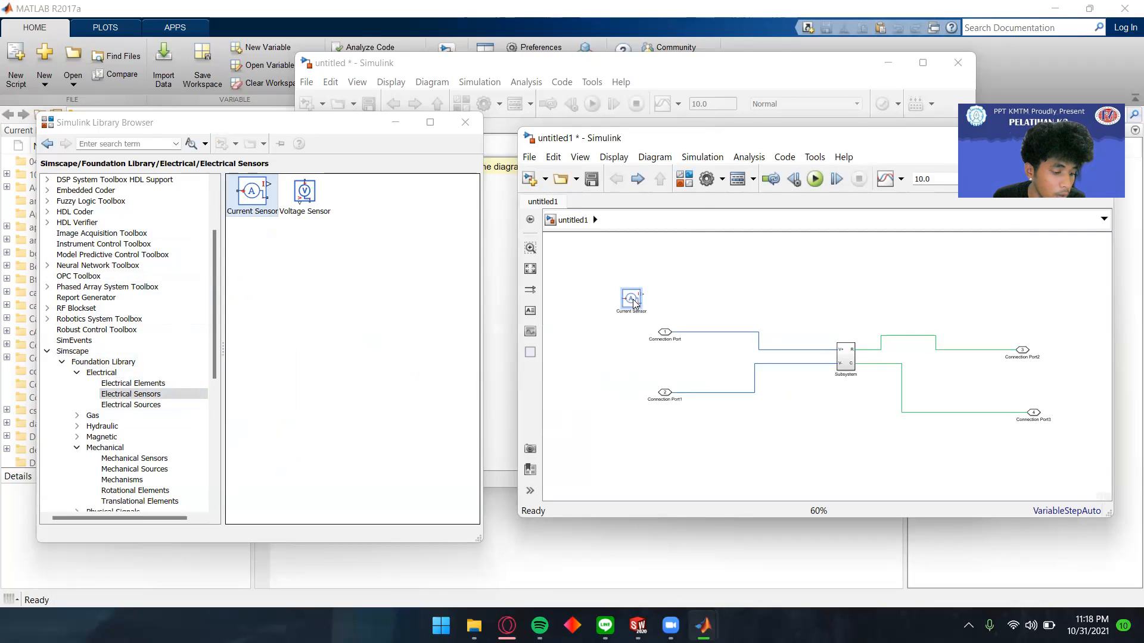
click(142, 405)
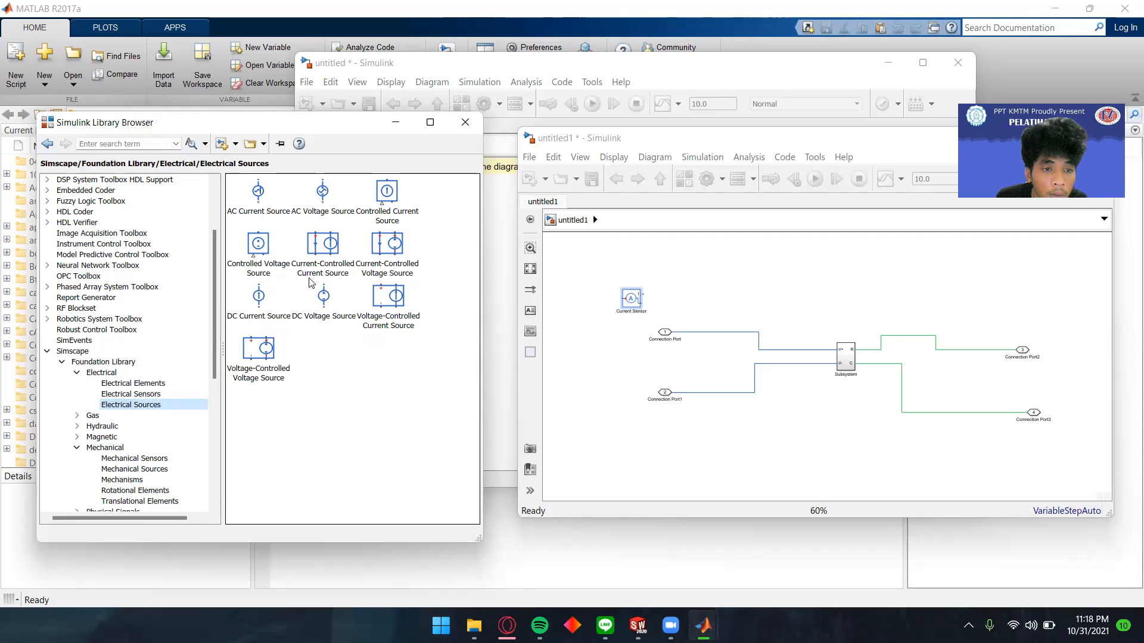
drag(257, 245, 587, 351)
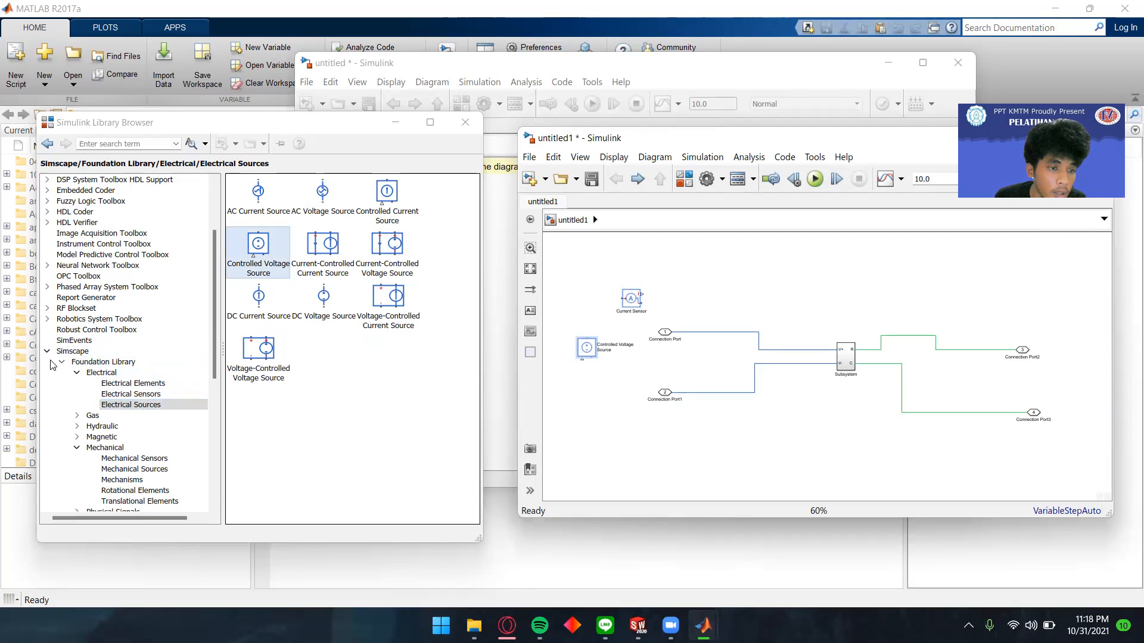
Step: Add three PS-Simulink Converters, one Simulink-PS Converter and a Solver Configuration block from Simscape Utilities below the motor subsystem's wiring
click(76, 373)
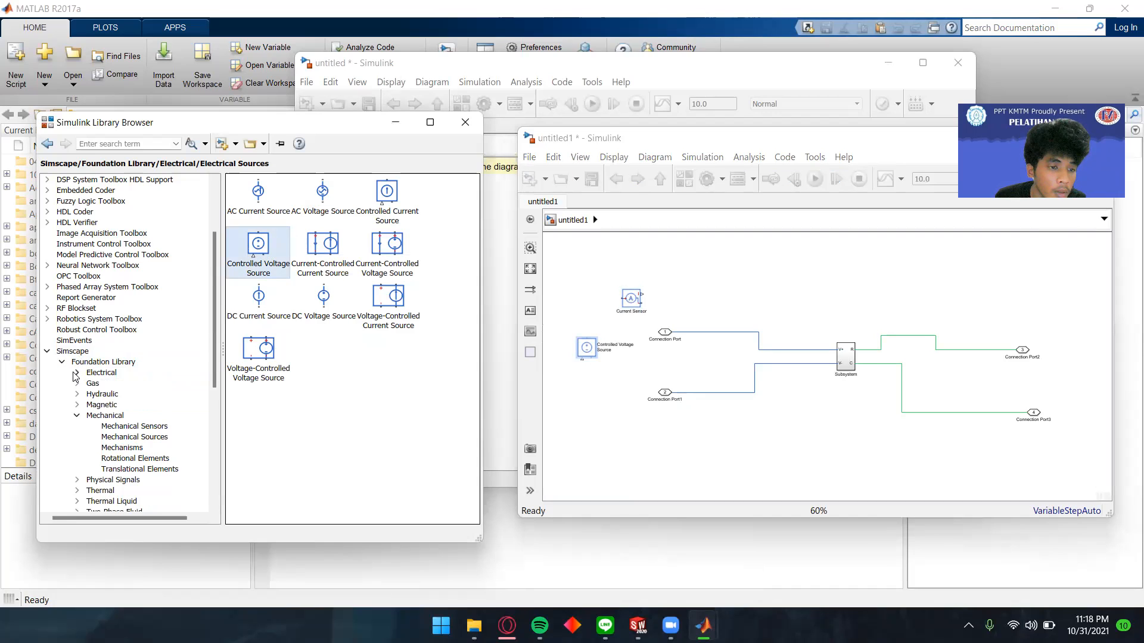
click(78, 416)
click(62, 362)
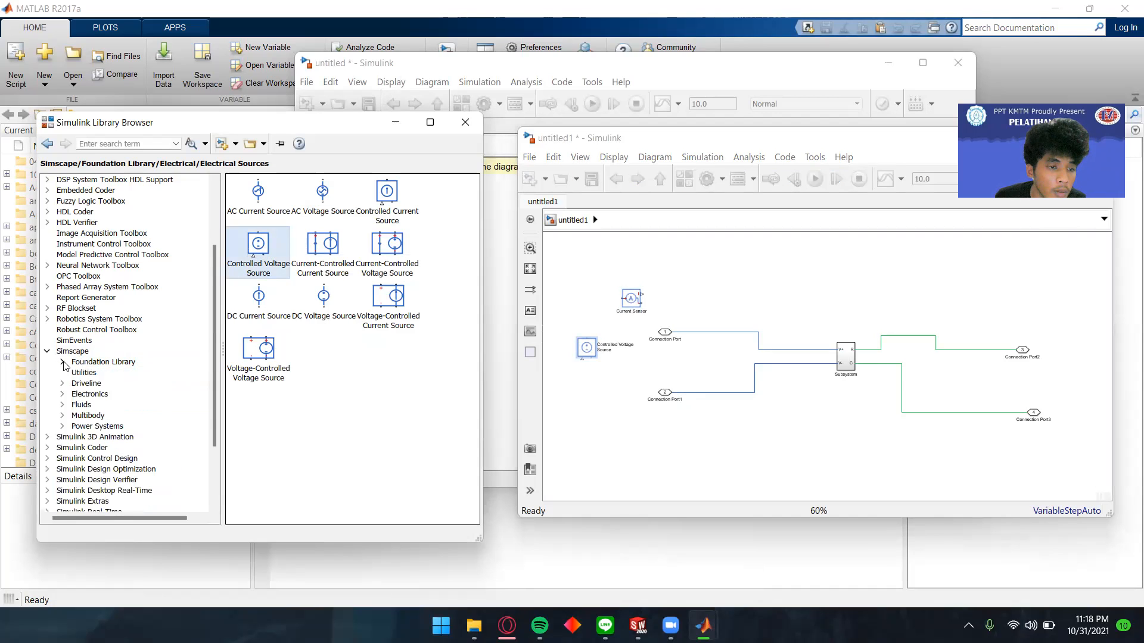
click(84, 372)
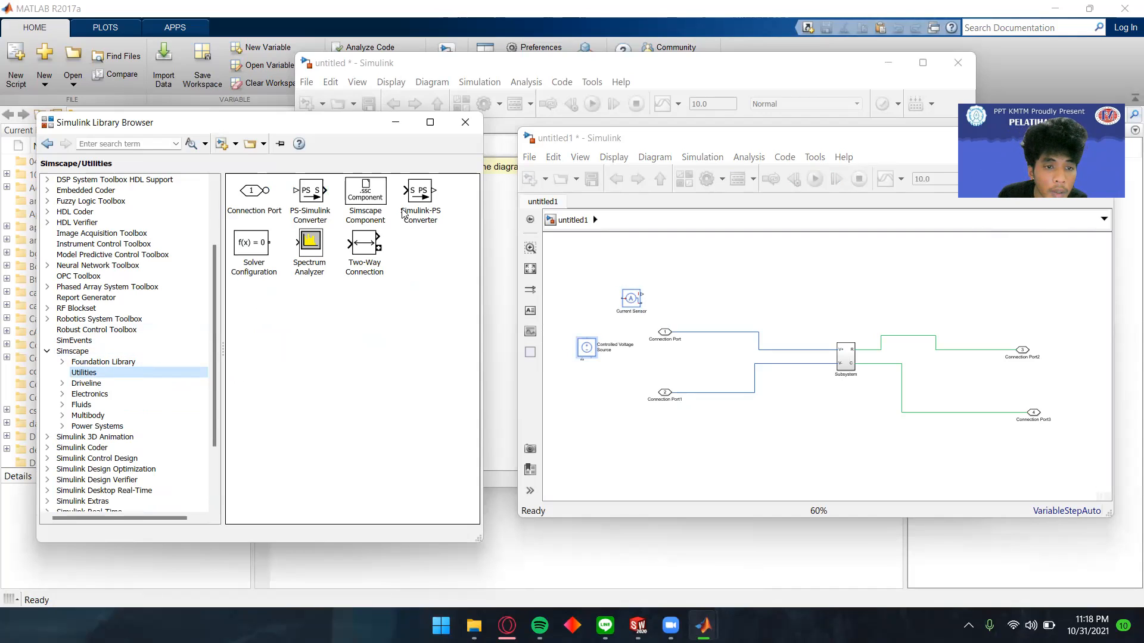
drag(322, 199, 611, 423)
drag(320, 223, 603, 456)
drag(322, 214, 601, 487)
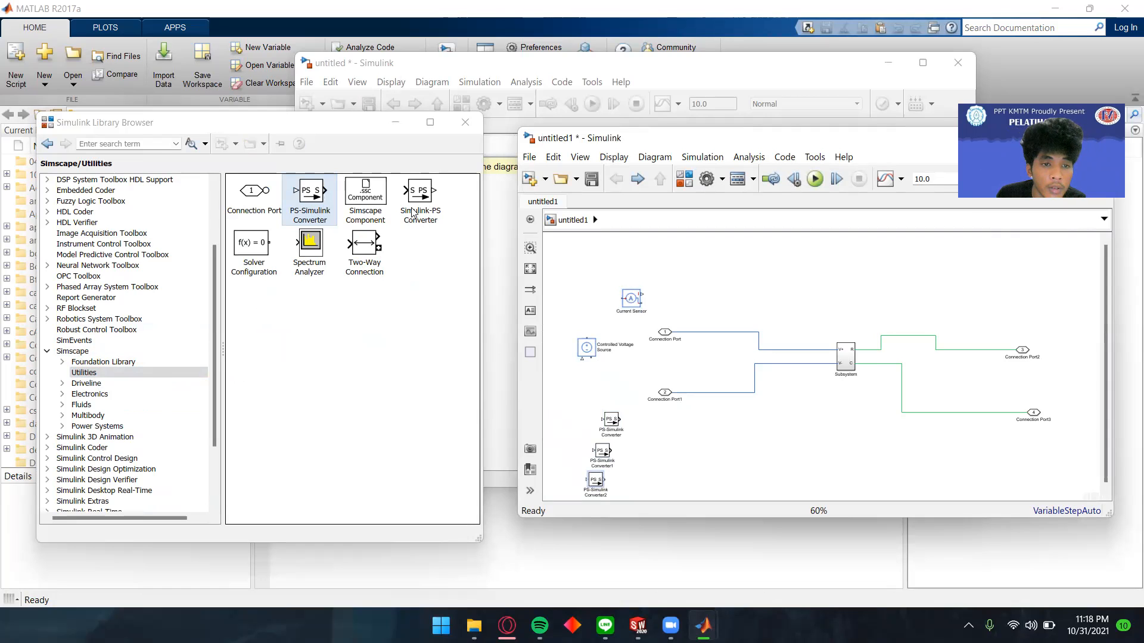
drag(421, 204, 694, 455)
drag(253, 247, 775, 459)
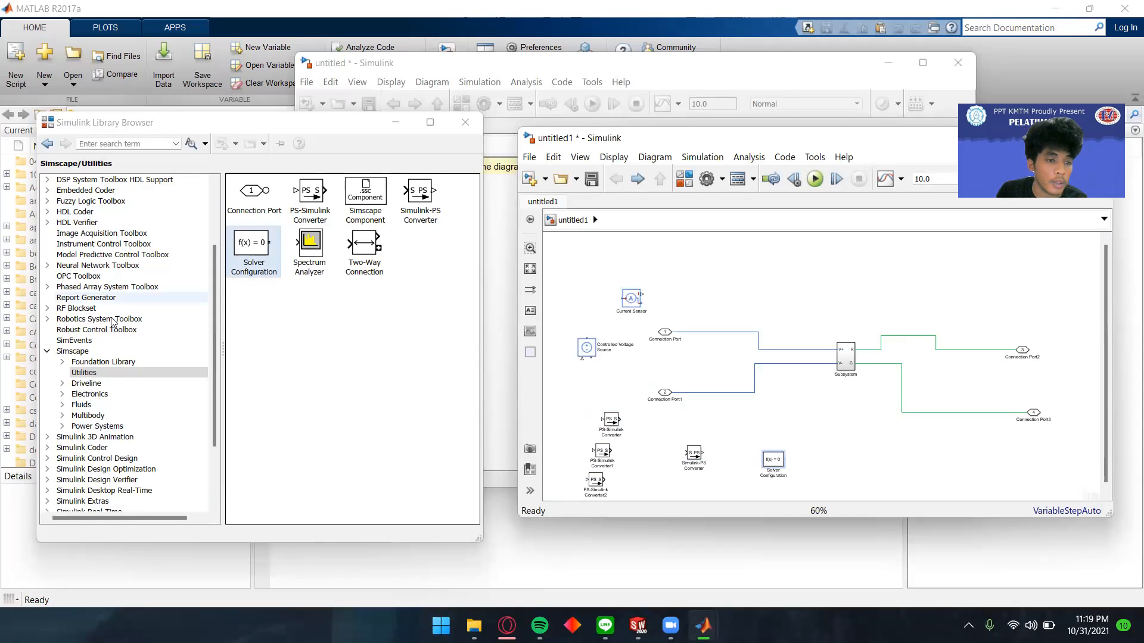
Step: Add an Electrical Reference from the Simscape Electrical Elements library beside the Solver Configuration block
click(62, 364)
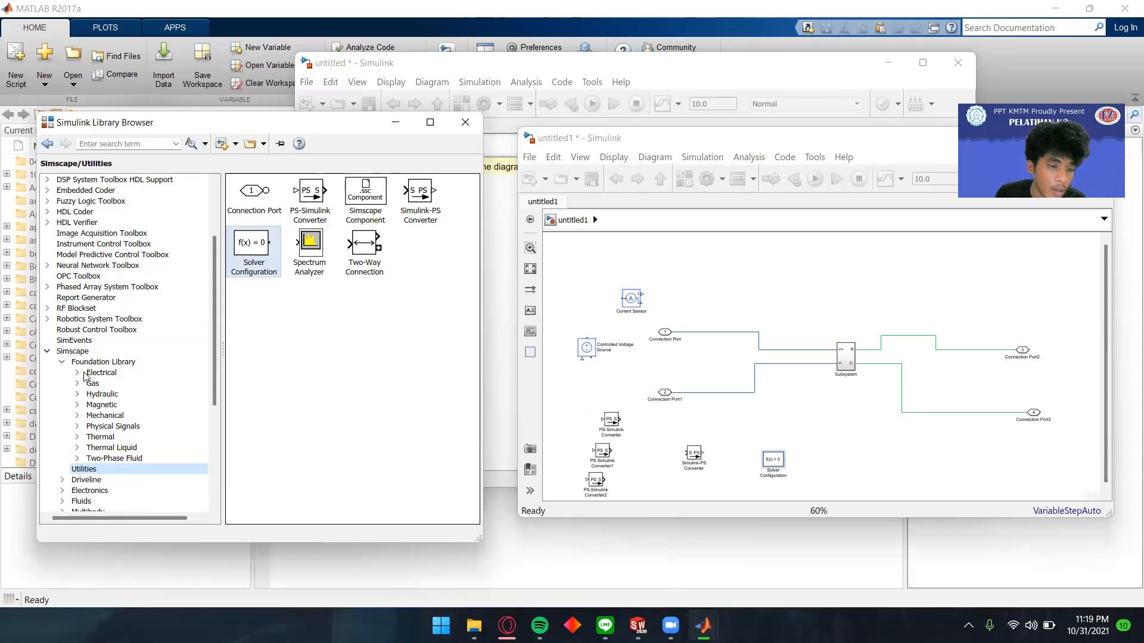
click(87, 373)
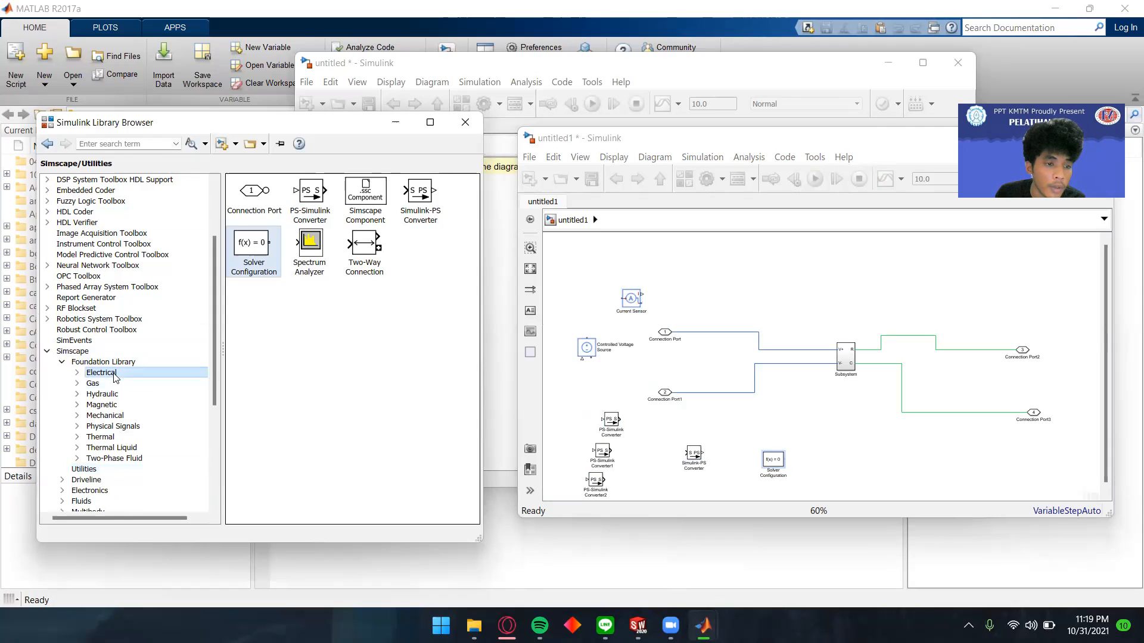
click(76, 373)
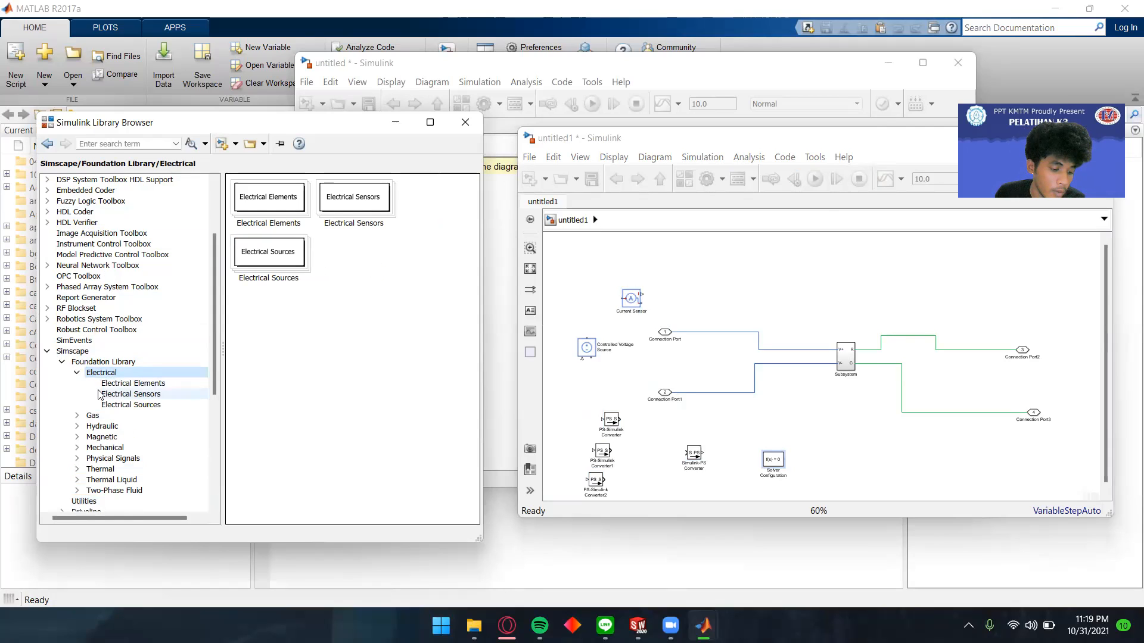
click(128, 383)
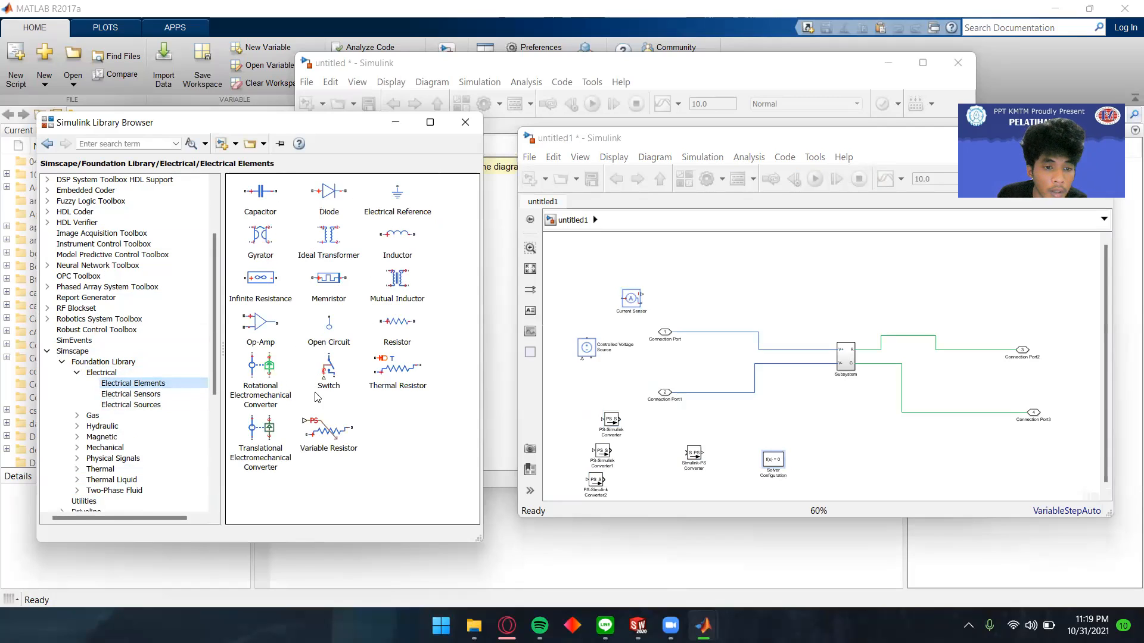
drag(417, 200, 840, 467)
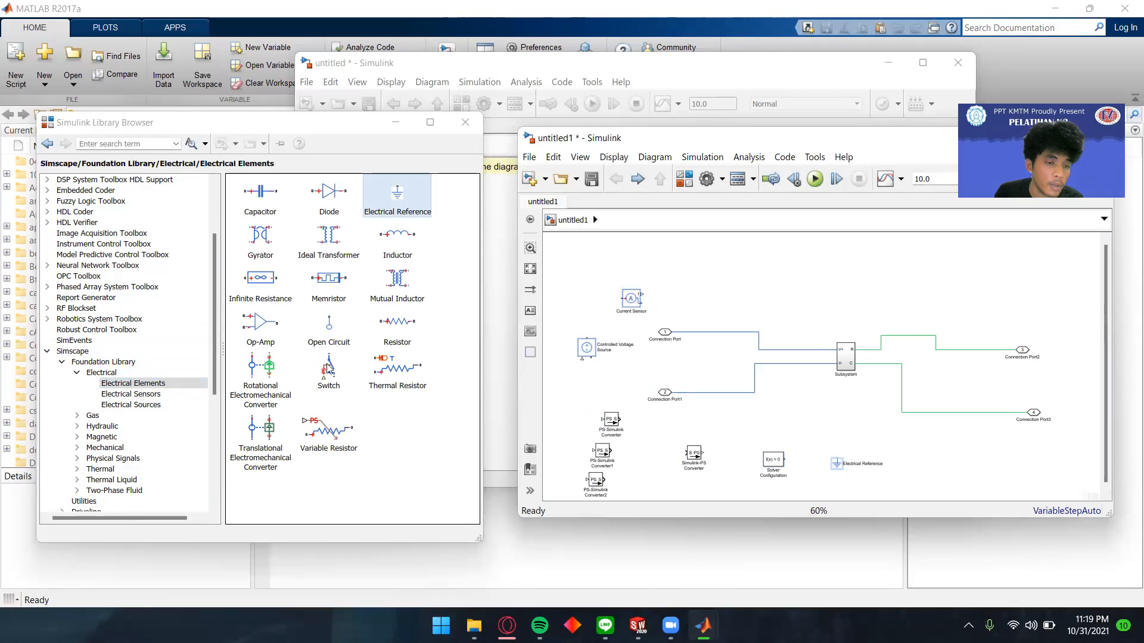
Step: Add an Ideal Rotational Motion Sensor and a Mechanical Rotational Reference from the Simscape mechanical library below the subsystem
click(76, 373)
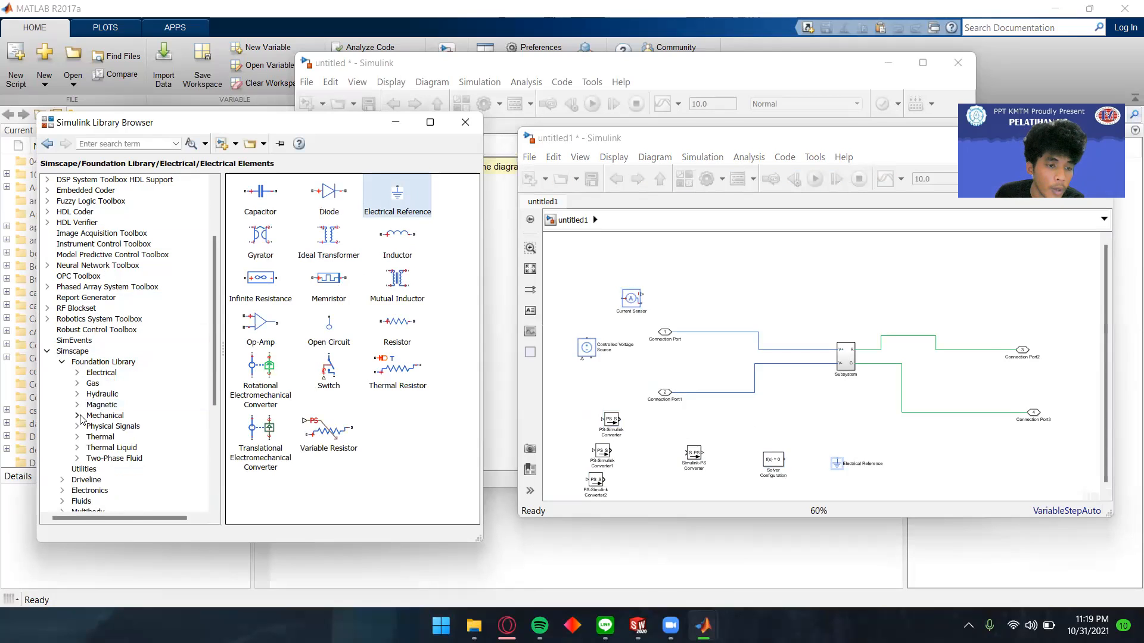
click(77, 416)
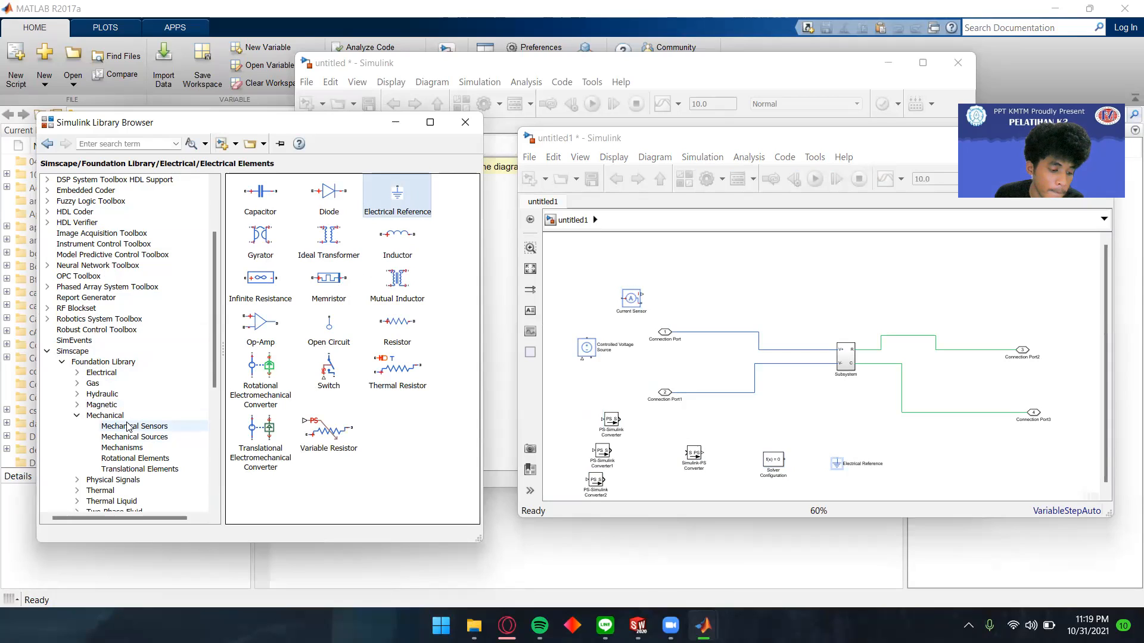
click(135, 426)
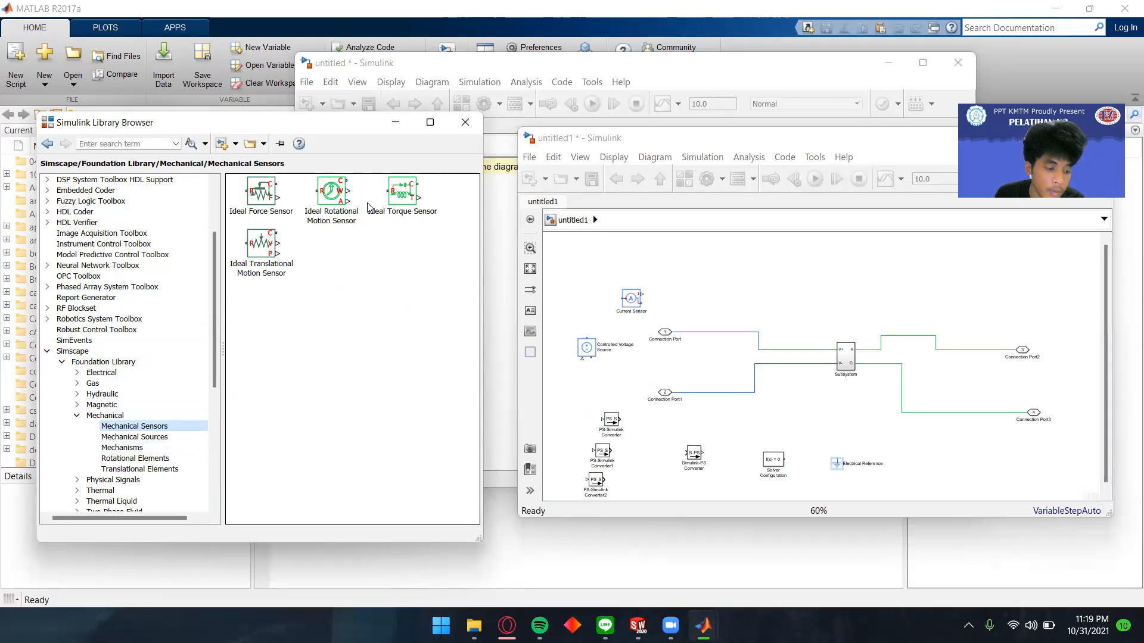
mouse_move(324, 197)
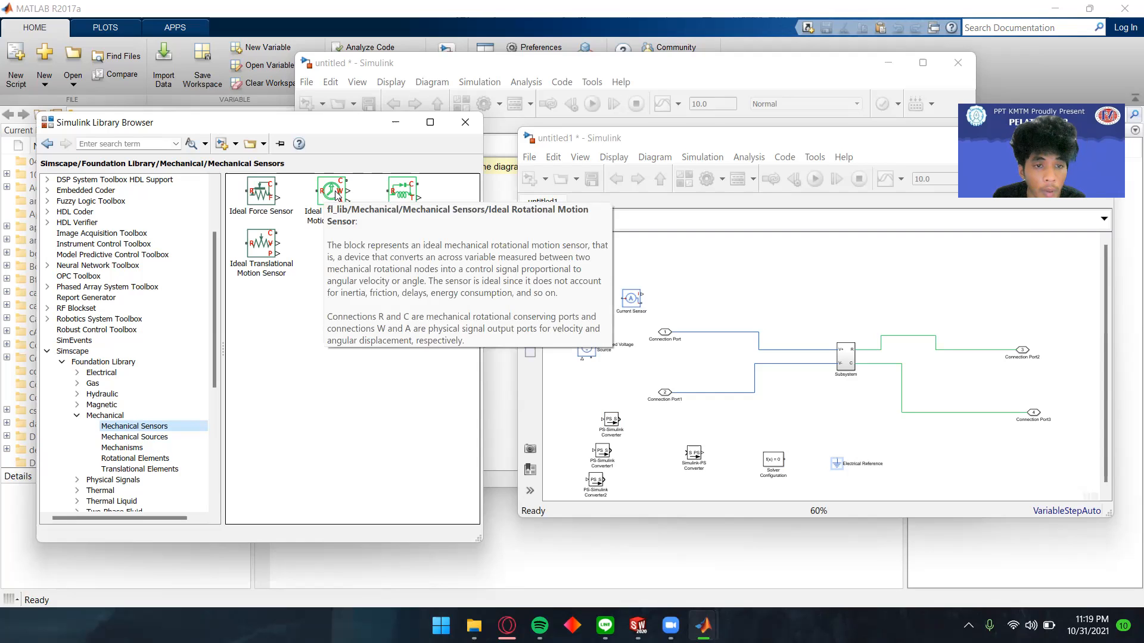
drag(324, 198, 840, 424)
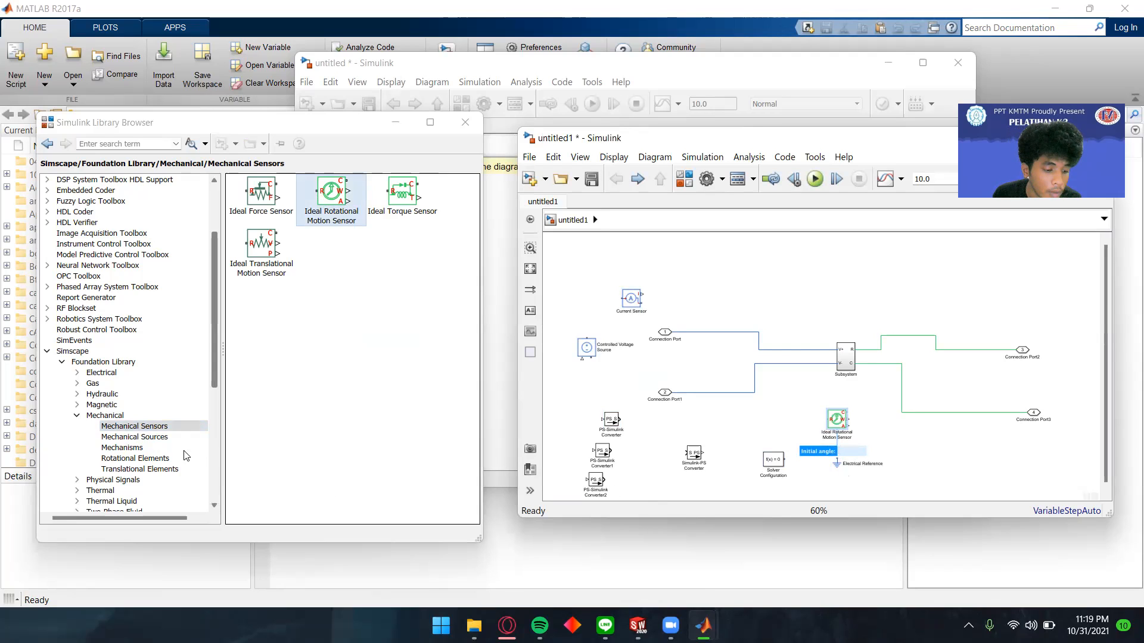
click(150, 458)
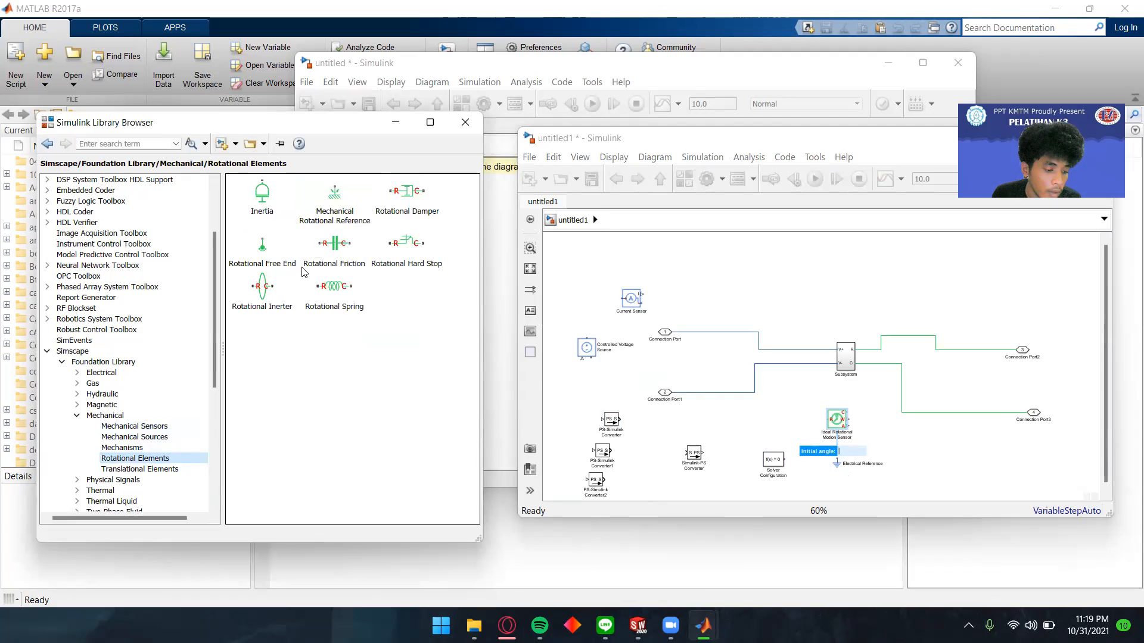
drag(343, 213, 798, 419)
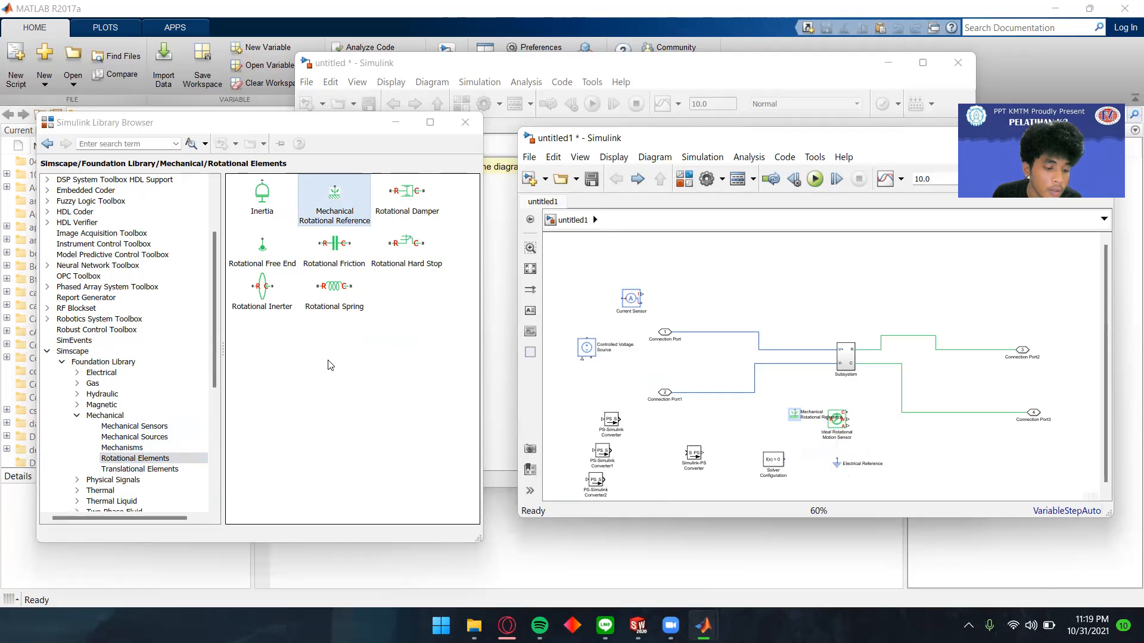
Step: Add an In1 input port from Simulink Ports & Subsystems near the Current Sensor
scroll(119, 268, up, 9)
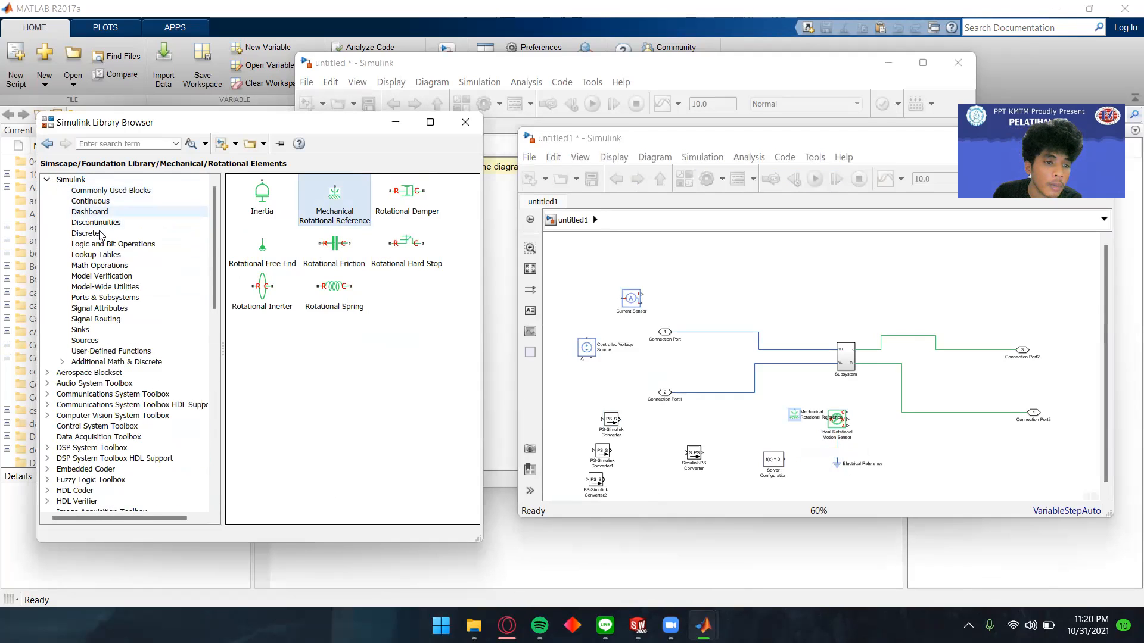
click(122, 298)
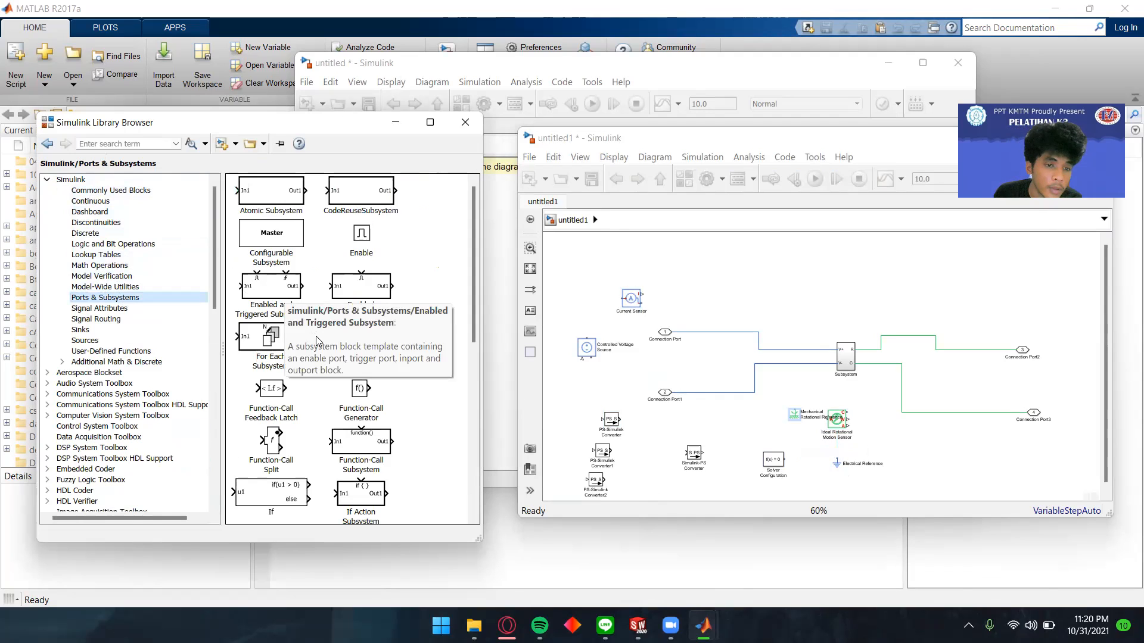
scroll(390, 439, down, 2)
scroll(390, 439, down, 1)
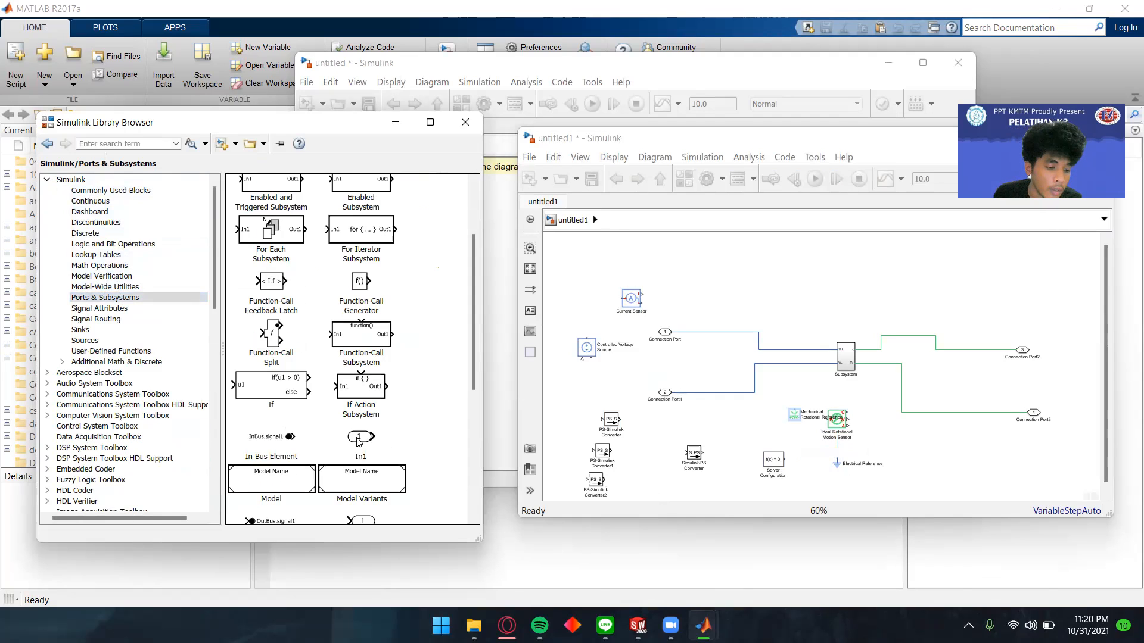
drag(357, 440, 559, 290)
Step: Add three Out1 output ports from Simulink Ports & Subsystems above the subsystem
scroll(342, 374, up, 1)
scroll(343, 373, up, 1)
scroll(341, 387, down, 3)
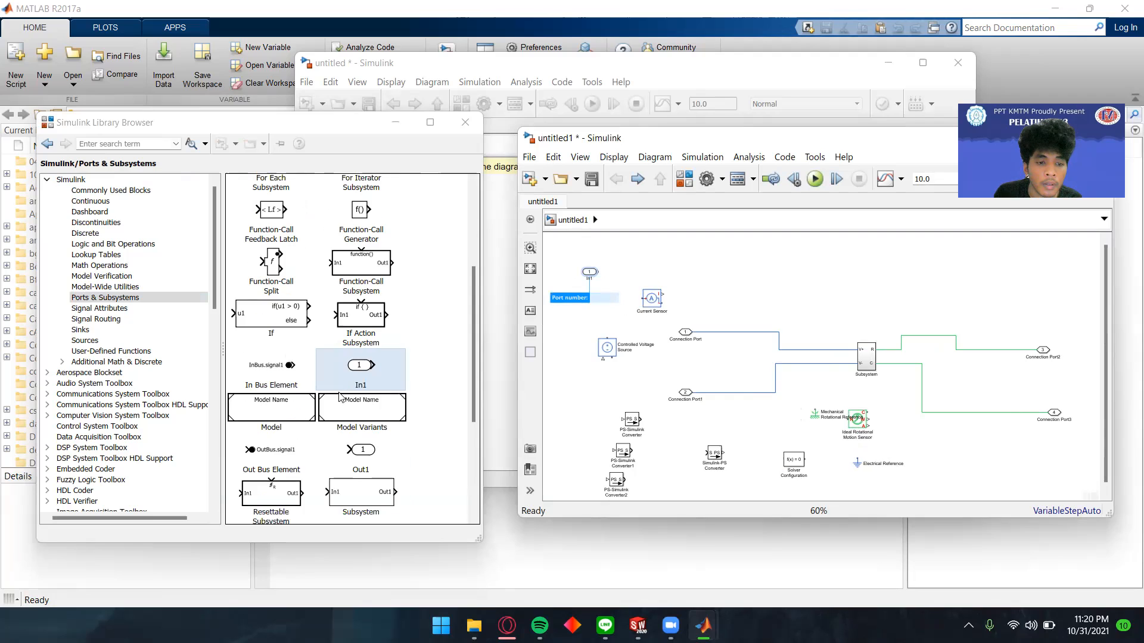
drag(368, 457, 923, 294)
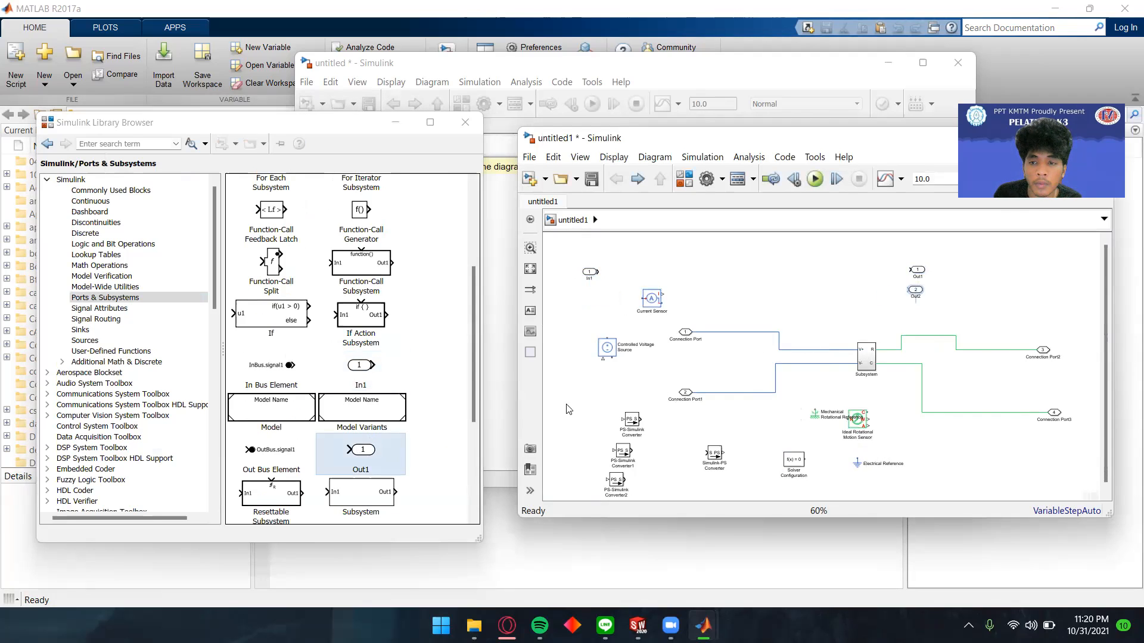
drag(359, 448, 913, 257)
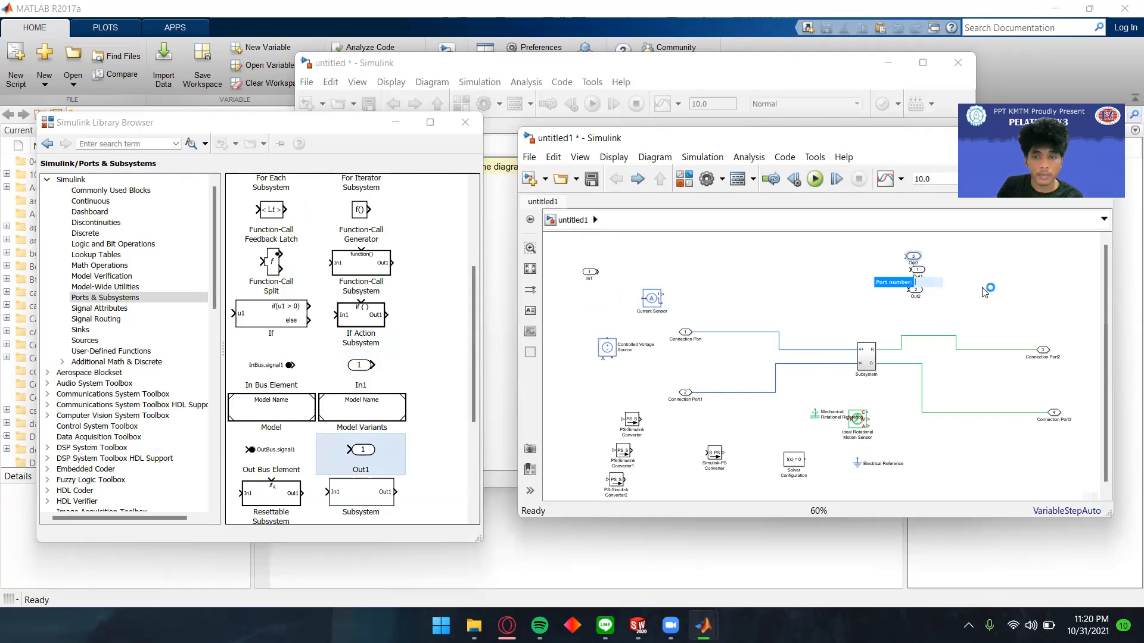
Step: Delete the four connection ports around the subsystem, keeping their lines attached to its V+, V-, R and C ports
drag(855, 146, 692, 158)
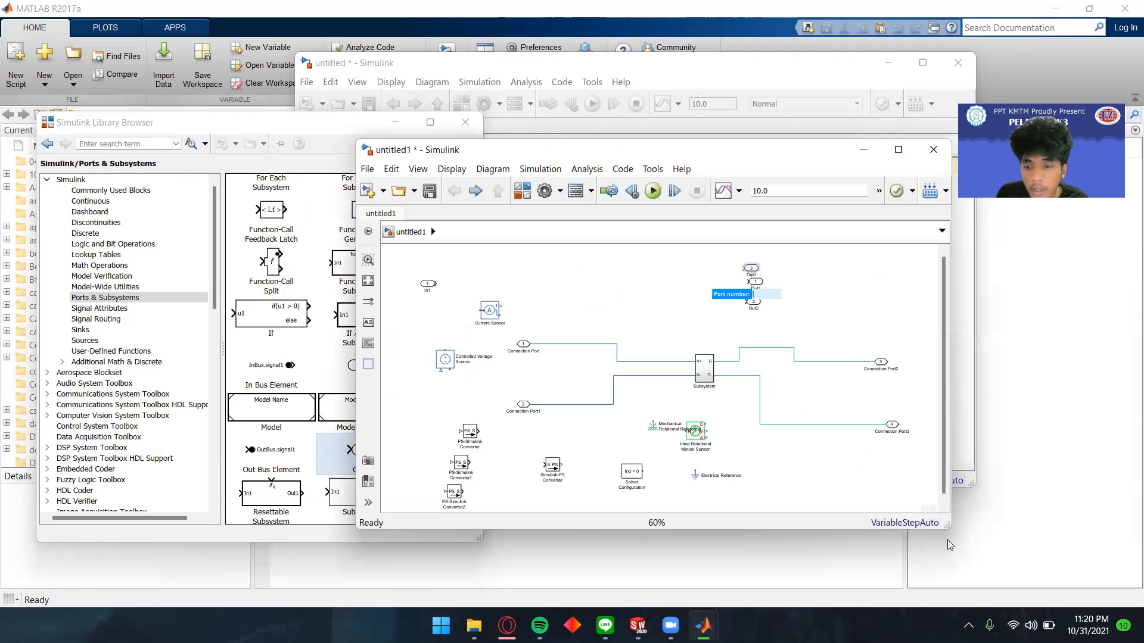
drag(947, 530, 1000, 574)
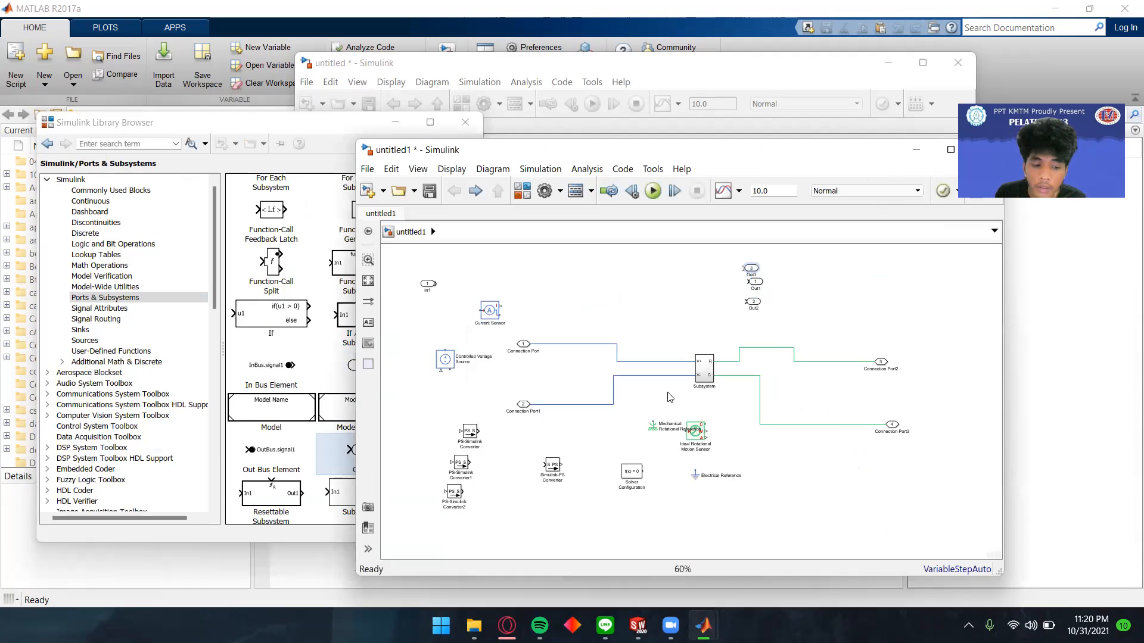
click(523, 344)
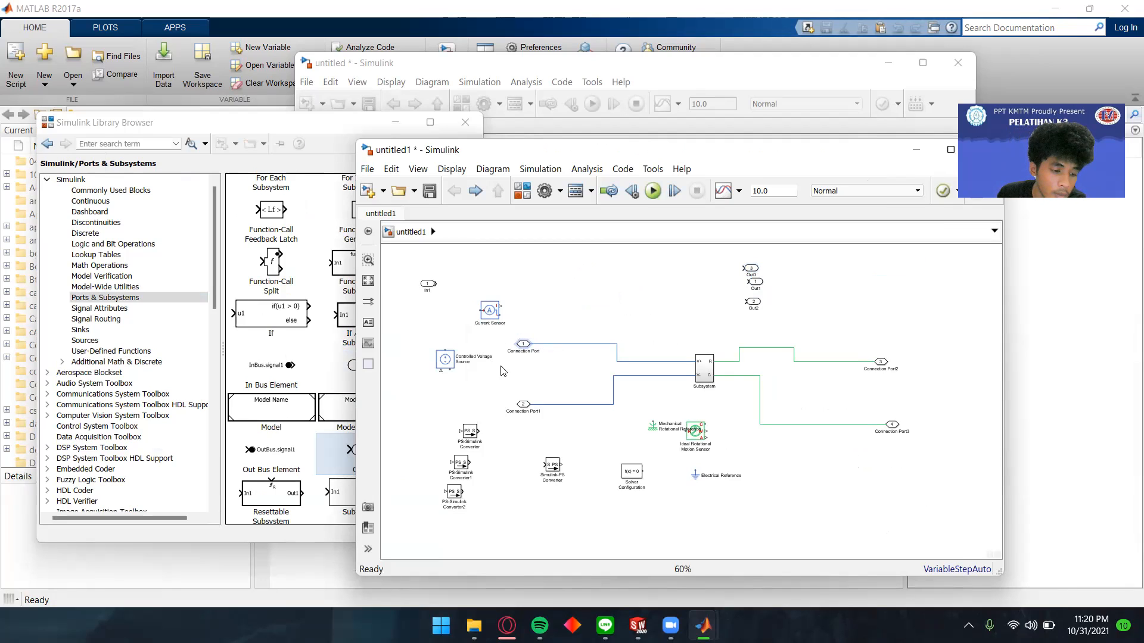
key(Delete)
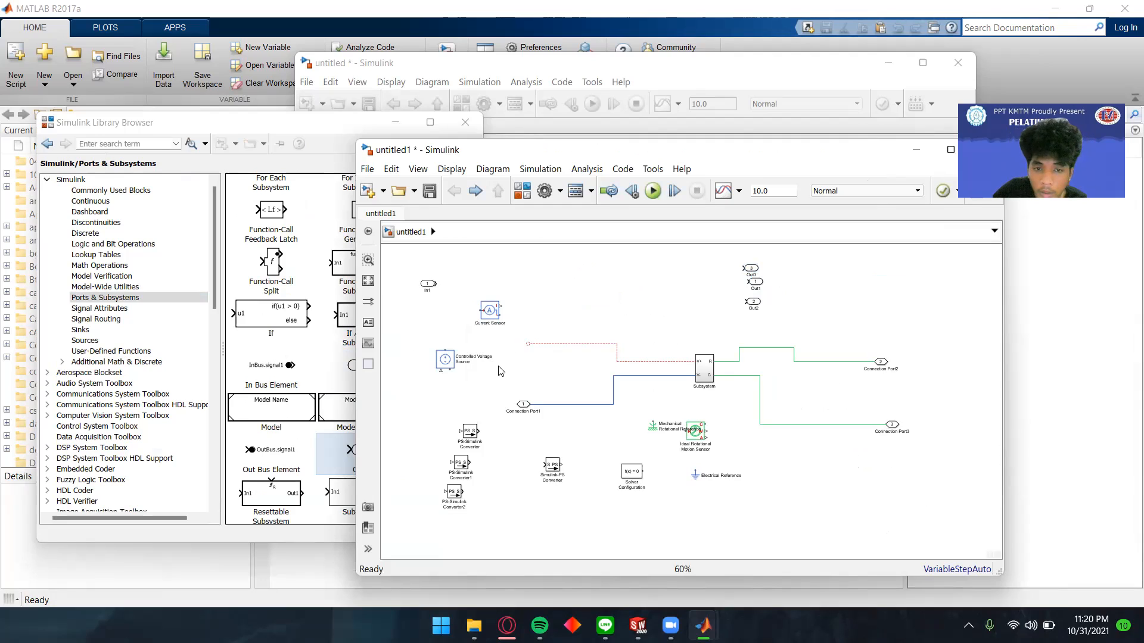
click(522, 405)
key(Delete)
click(880, 362)
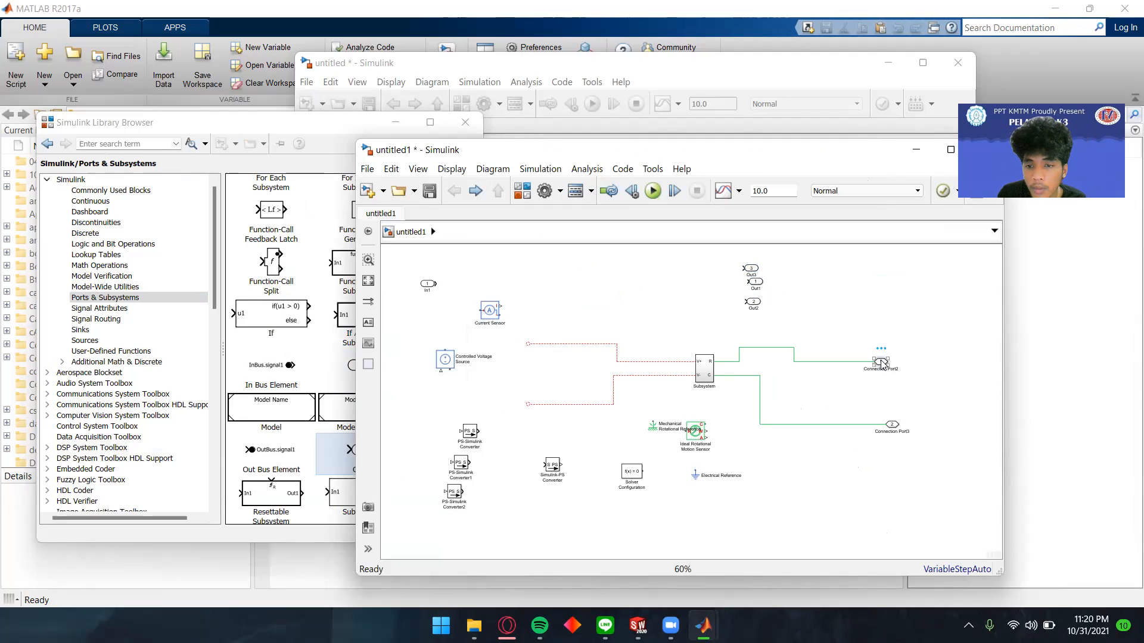
key(Delete)
click(893, 425)
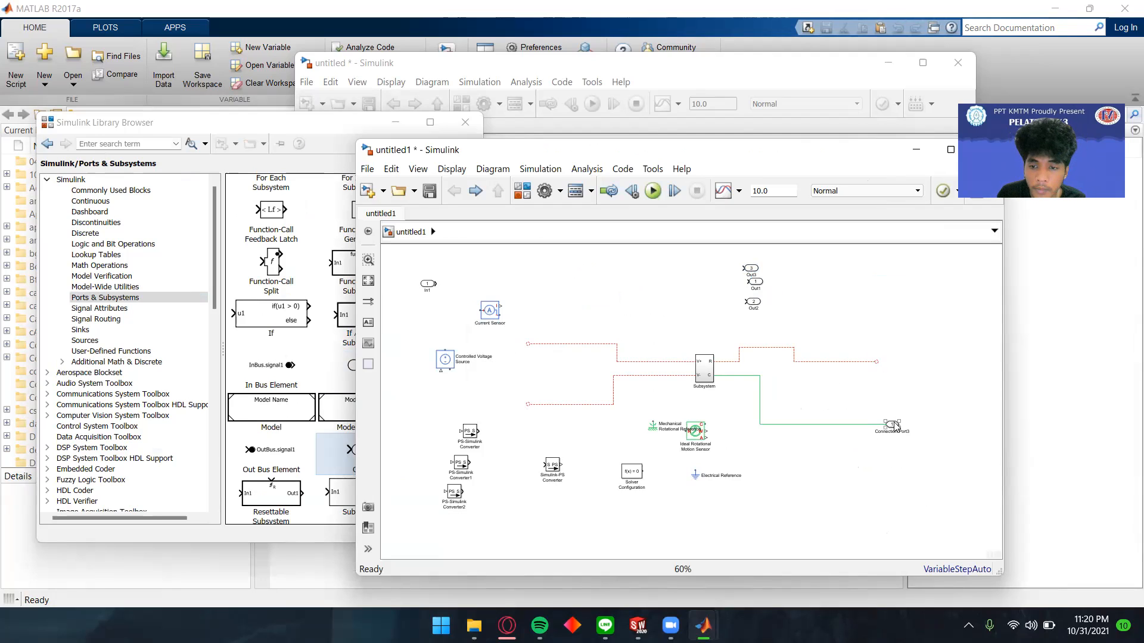
key(Delete)
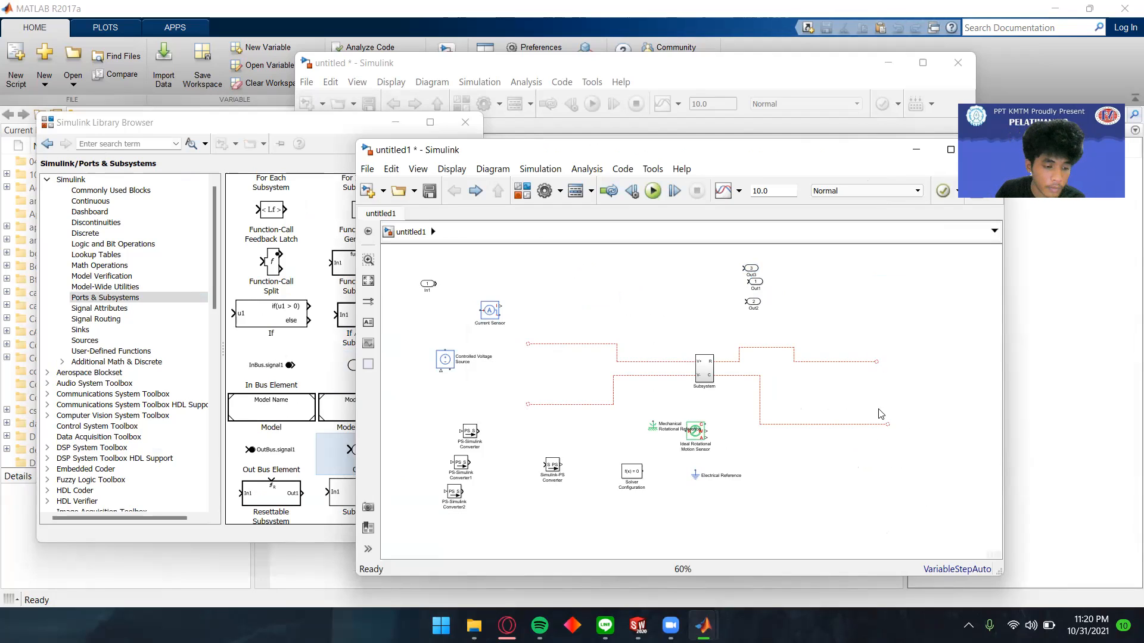
Step: Place the In1 port beside the Controlled Voltage Source and rename it voltage
drag(448, 360, 504, 316)
drag(484, 246, 449, 337)
drag(478, 270, 445, 346)
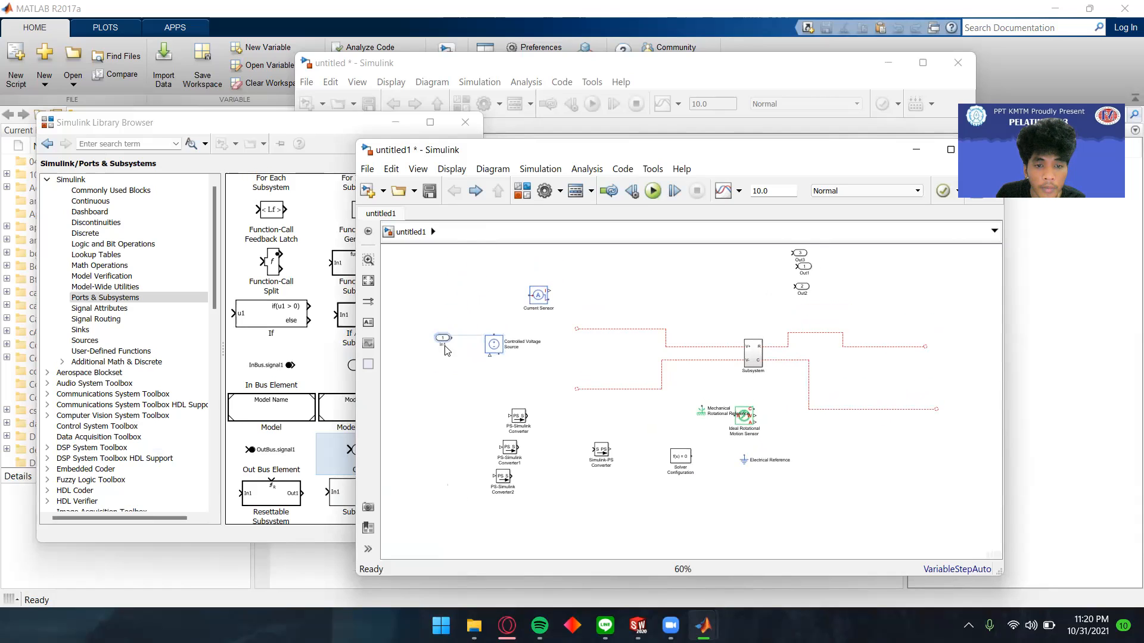
scroll(445, 350, up, 2)
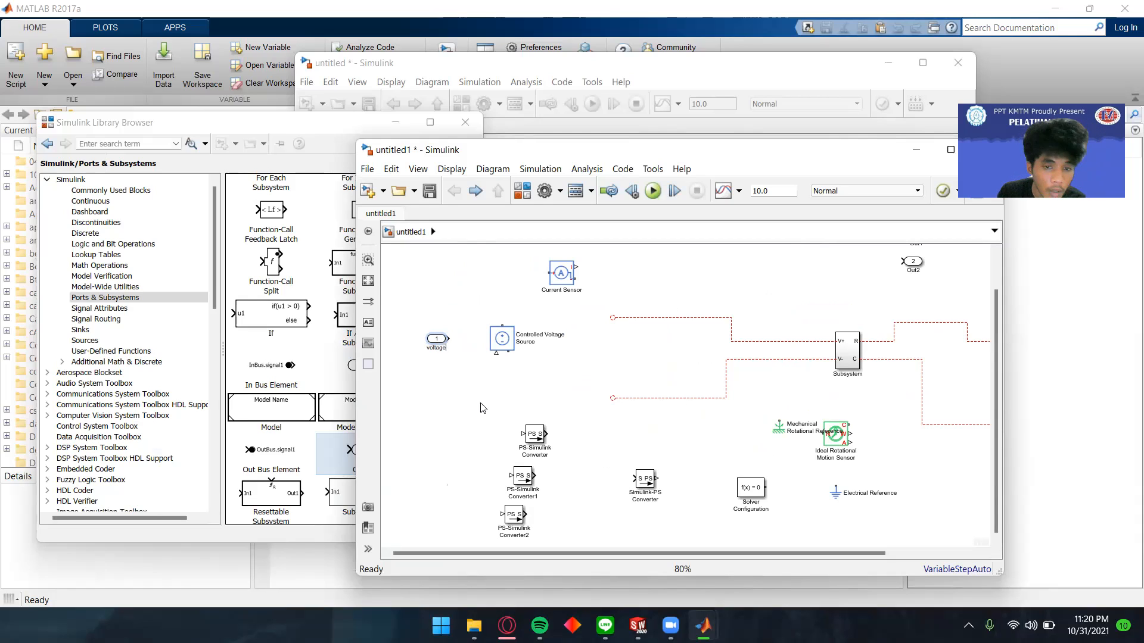
Step: Insert the Simulink-PS Converter between the voltage port and the Controlled Voltage Source and wire all three blocks in series
drag(646, 484, 578, 360)
drag(467, 366, 488, 337)
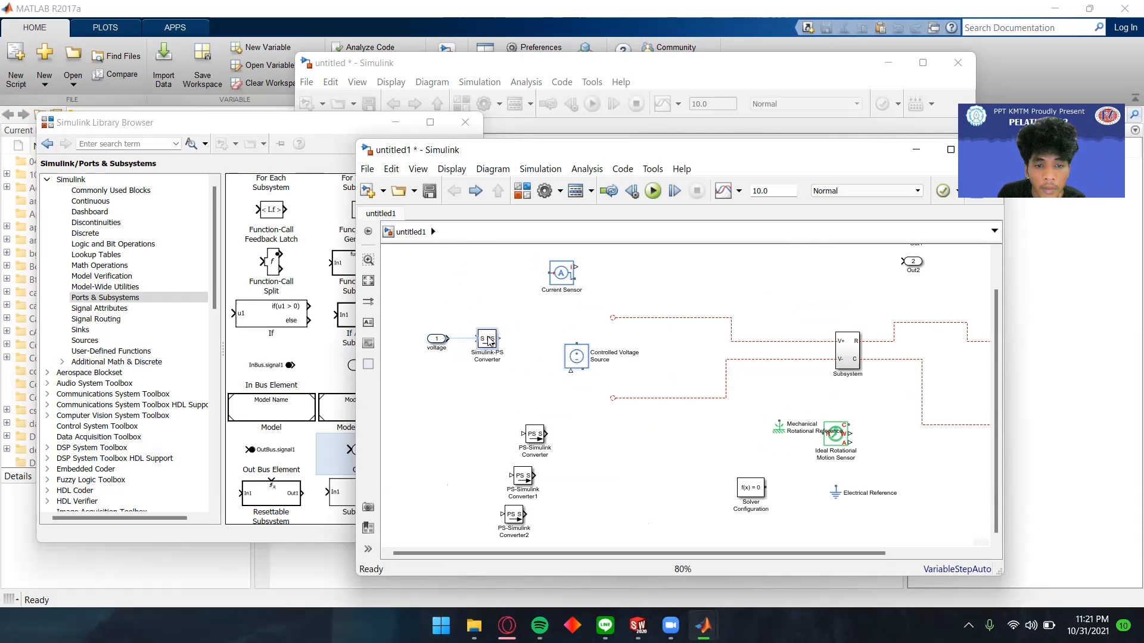
click(449, 335)
drag(509, 401, 477, 410)
drag(541, 370, 503, 348)
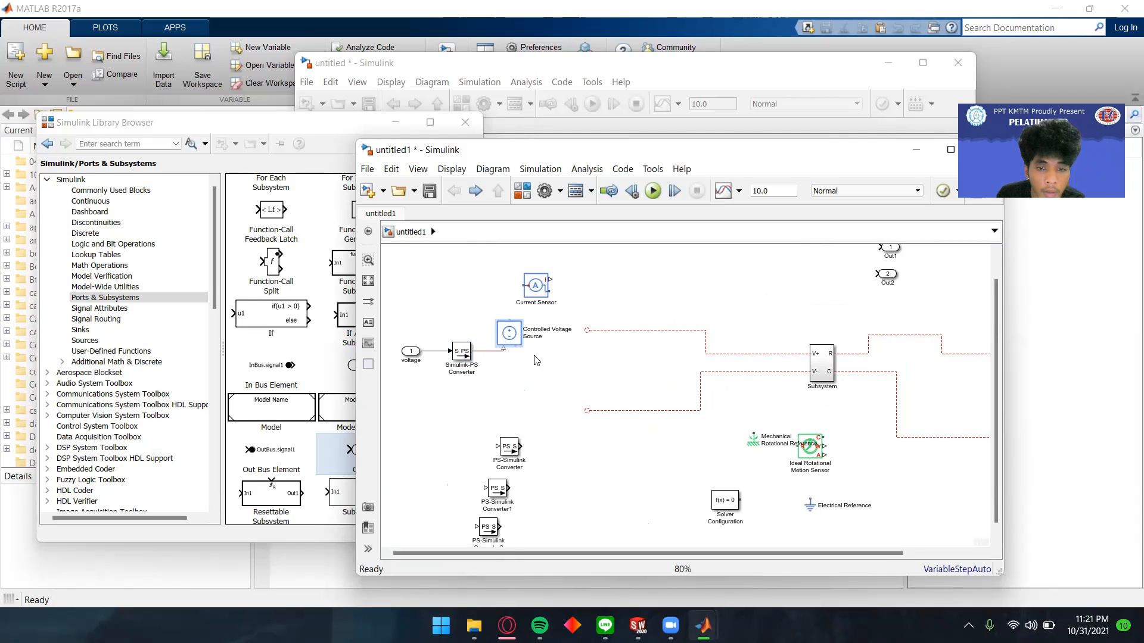
Step: Wire the Controlled Voltage Source to the Current Sensor and route the sensor's I output through a PS-Simulink Converter to Out3
drag(553, 381, 527, 422)
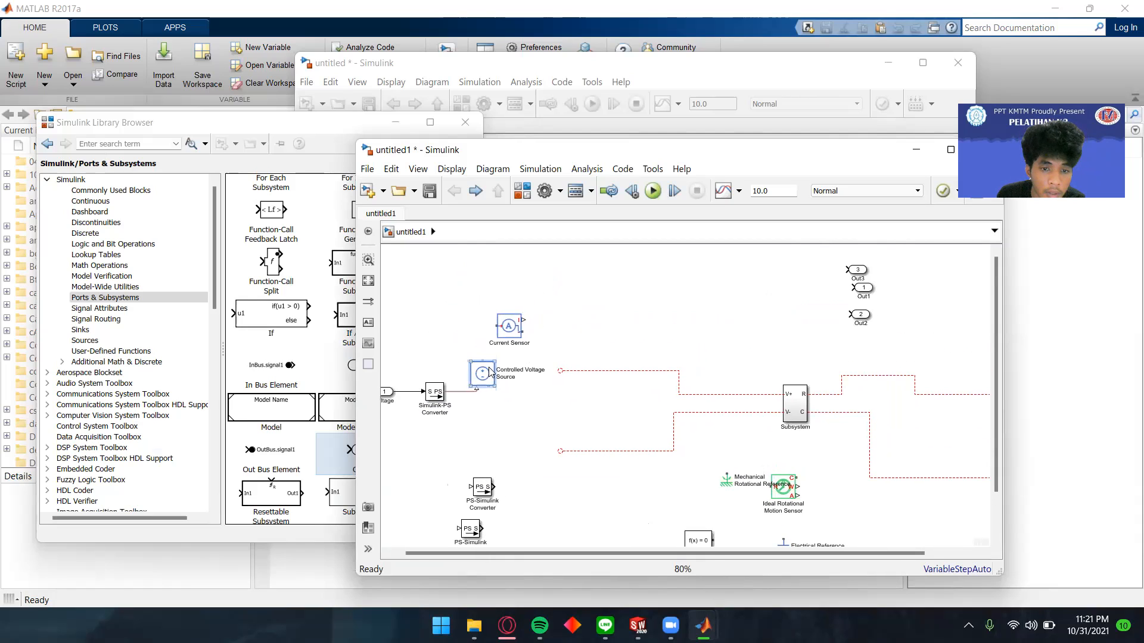
drag(484, 368, 493, 327)
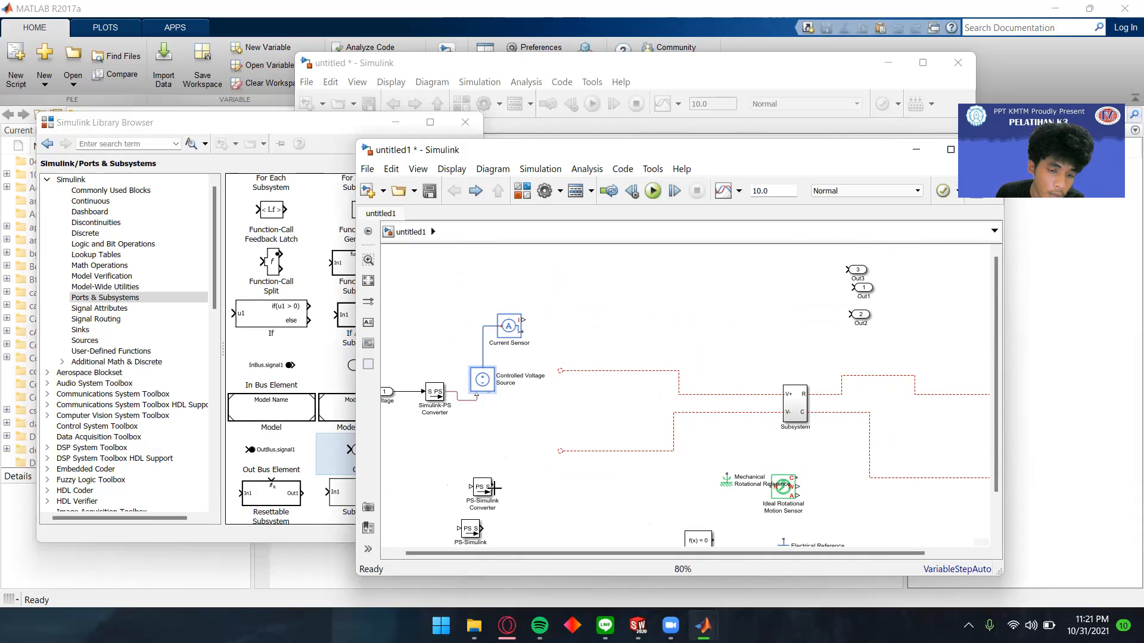
mouse_move(494, 488)
mouse_down()
mouse_move(599, 313)
mouse_move(524, 319)
mouse_up()
click(583, 320)
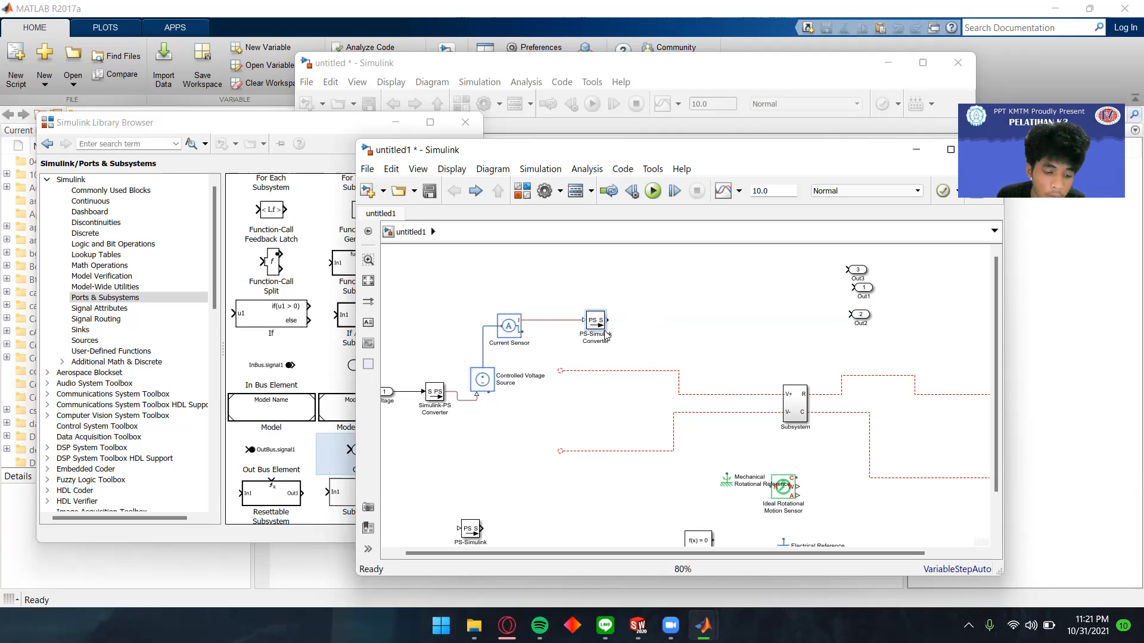
drag(608, 320, 845, 271)
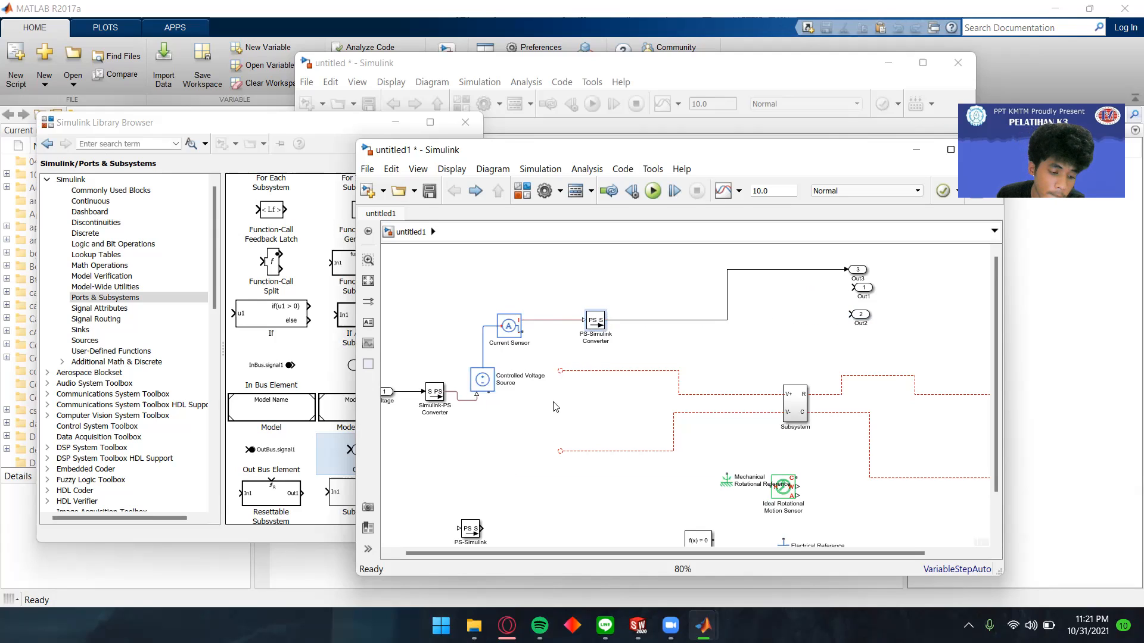
Step: Connect the Current Sensor's free terminal to the subsystem's V+ port and the Controlled Voltage Source's remaining terminal to V-
drag(522, 330, 558, 346)
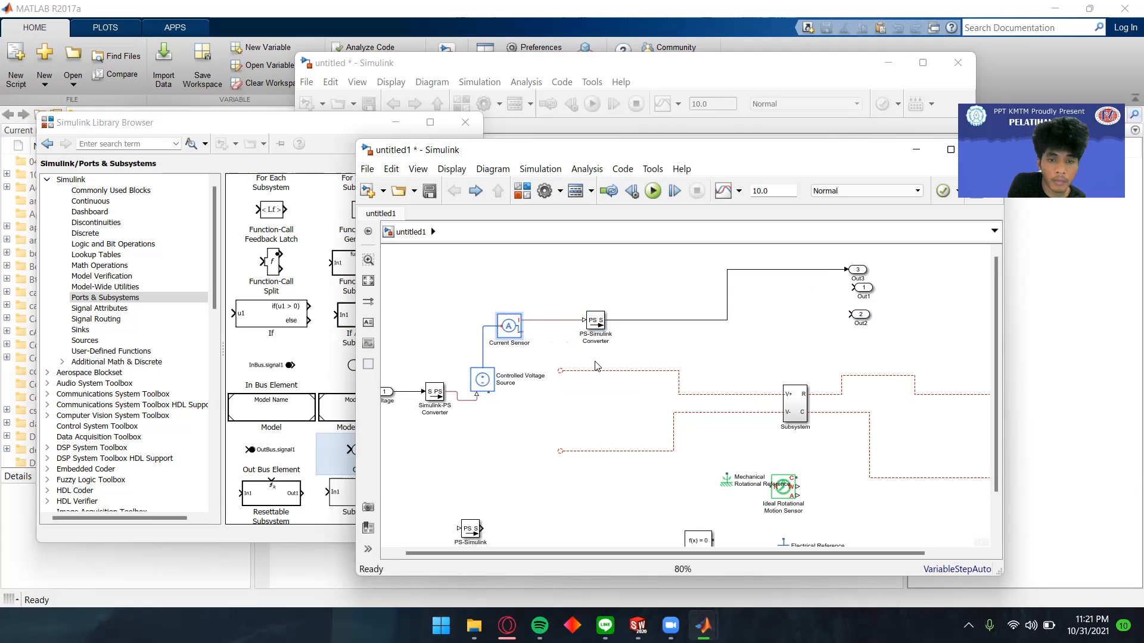
drag(558, 374, 520, 333)
key(ctrl+z)
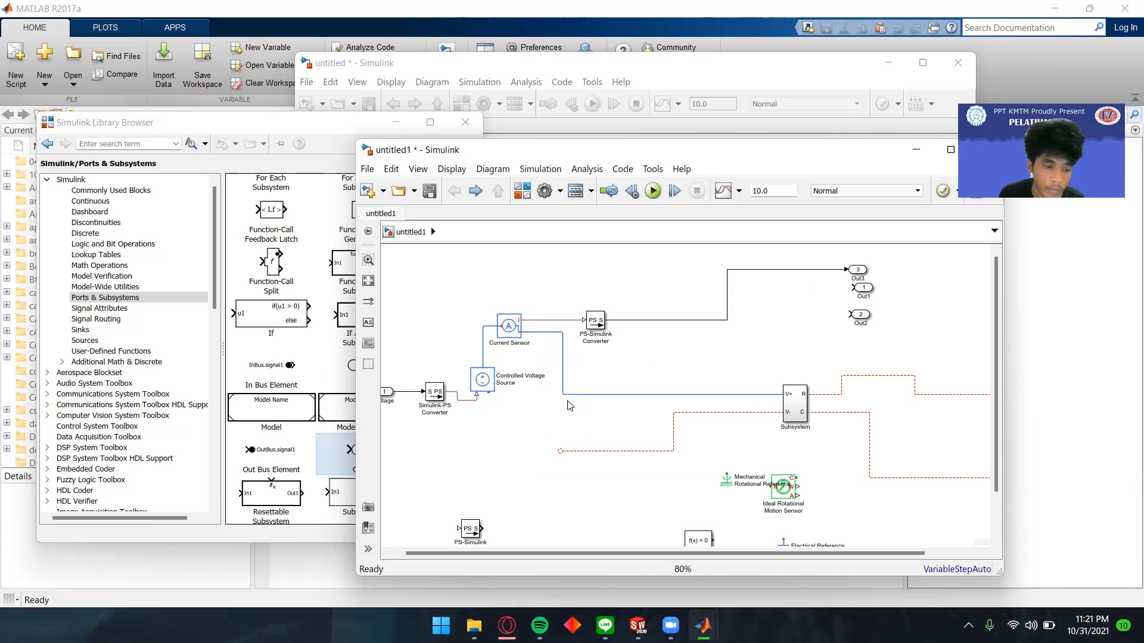
scroll(530, 457, down, 2)
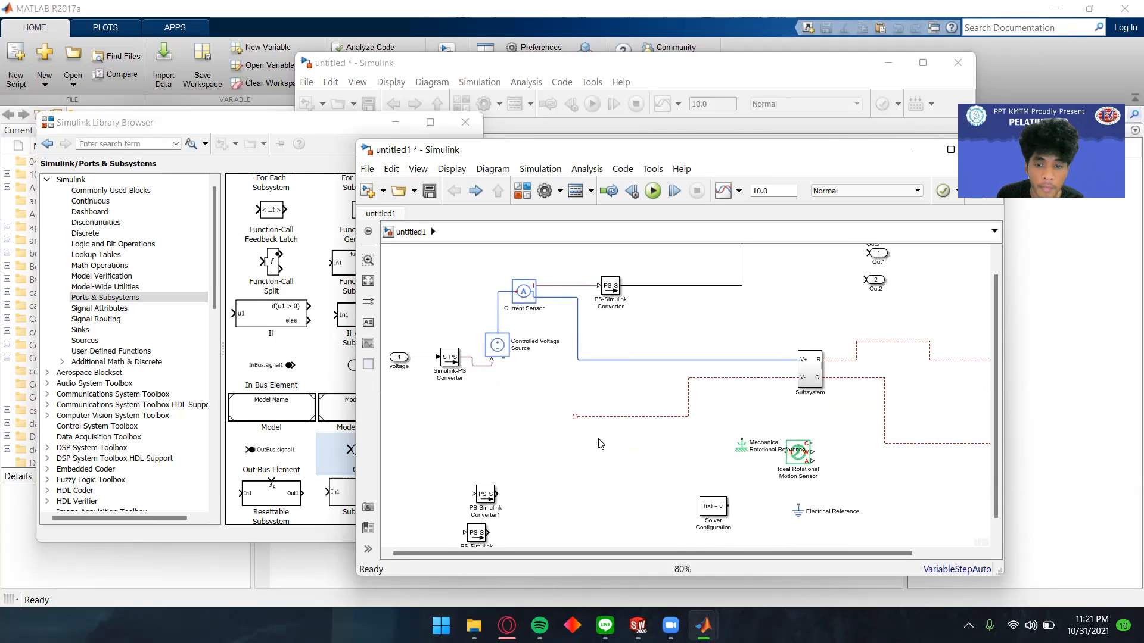
drag(577, 415, 506, 358)
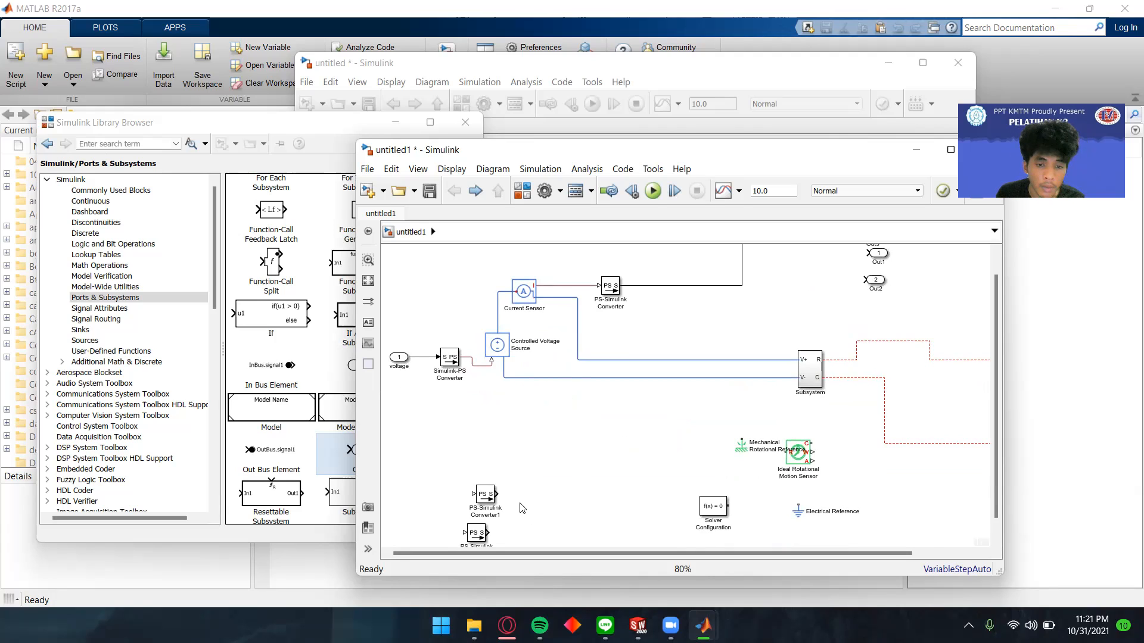
Step: Branch the Solver Configuration and the horizontally flipped Electrical Reference off the subsystem's V- line
drag(544, 500, 574, 463)
drag(742, 476, 609, 341)
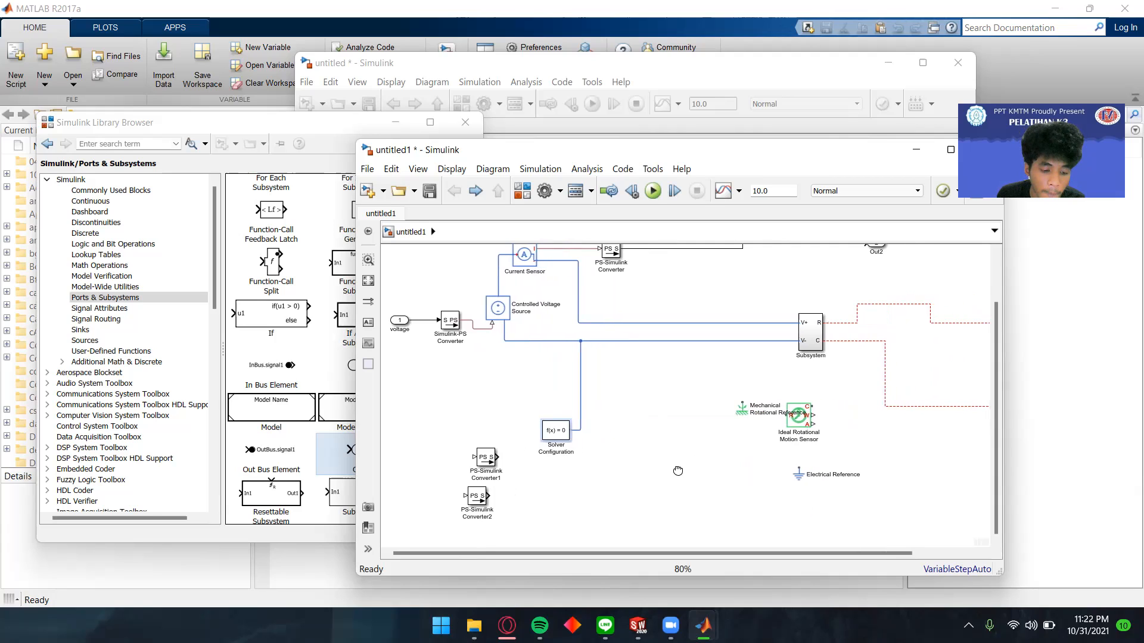
click(800, 477)
key(ctrl+i)
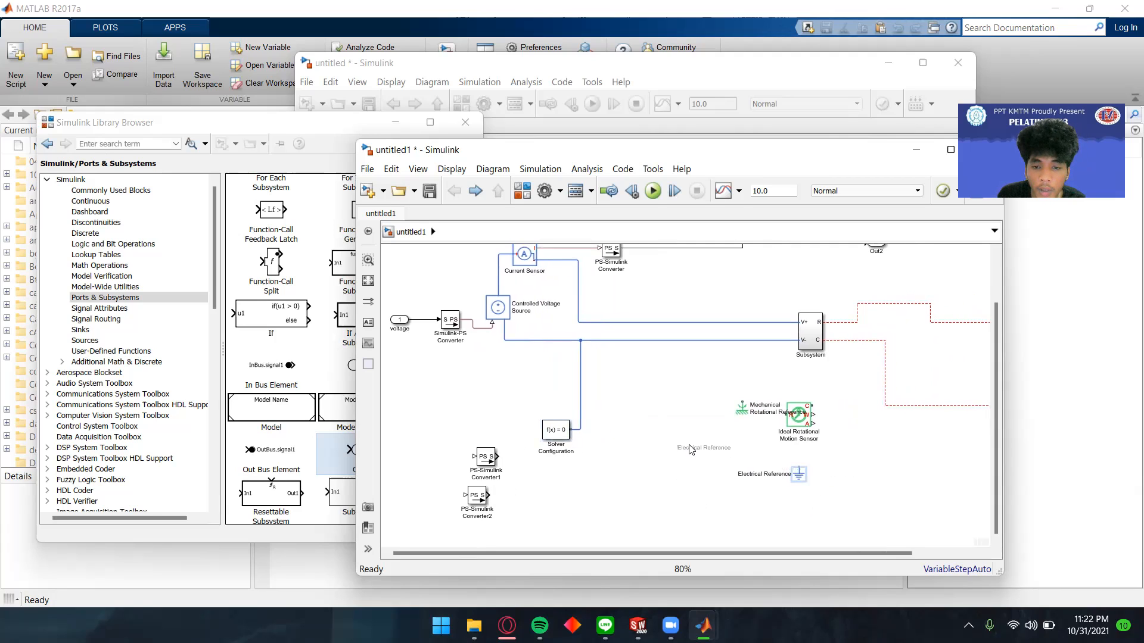
drag(798, 481, 690, 340)
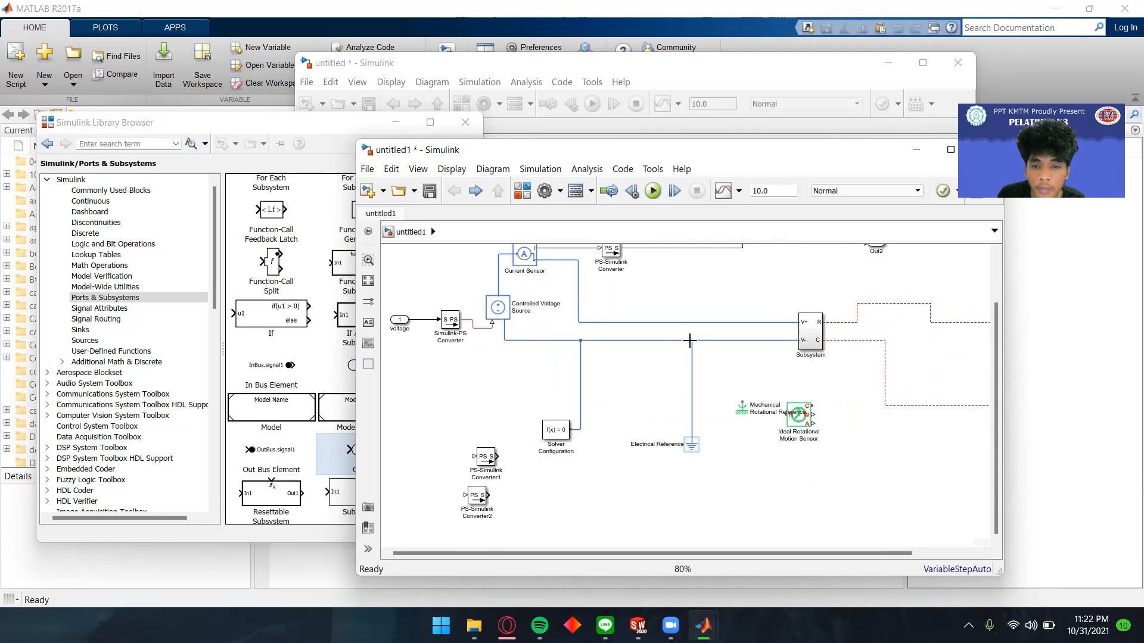
Step: Move the Ideal Rotational Motion Sensor to the right of the subsystem and rotate it clockwise
drag(858, 470, 707, 485)
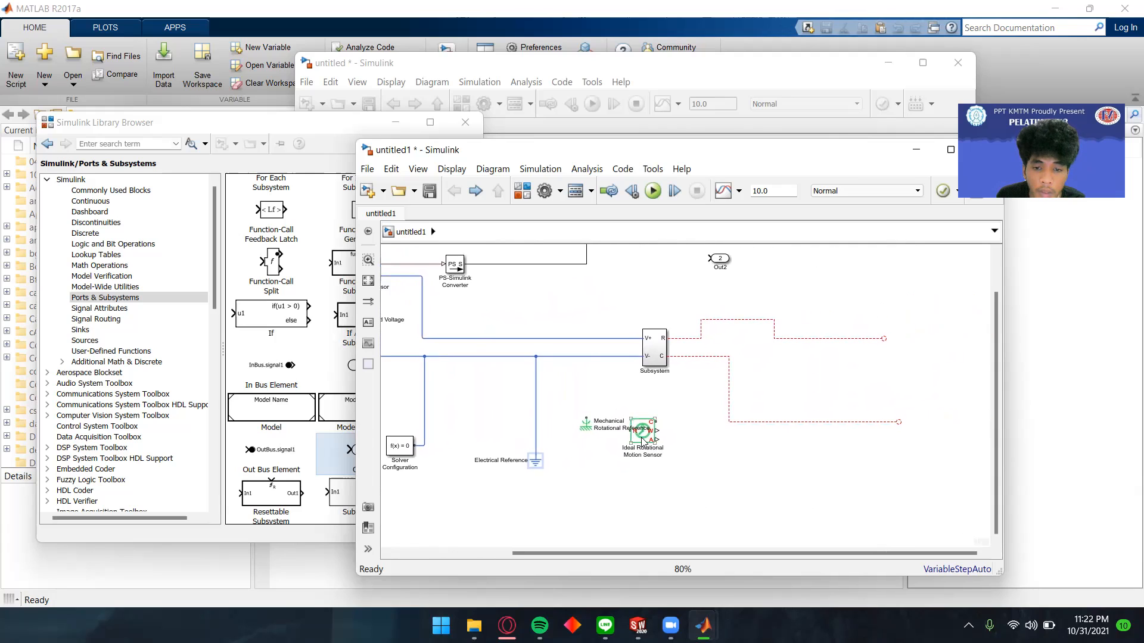
drag(640, 441, 800, 325)
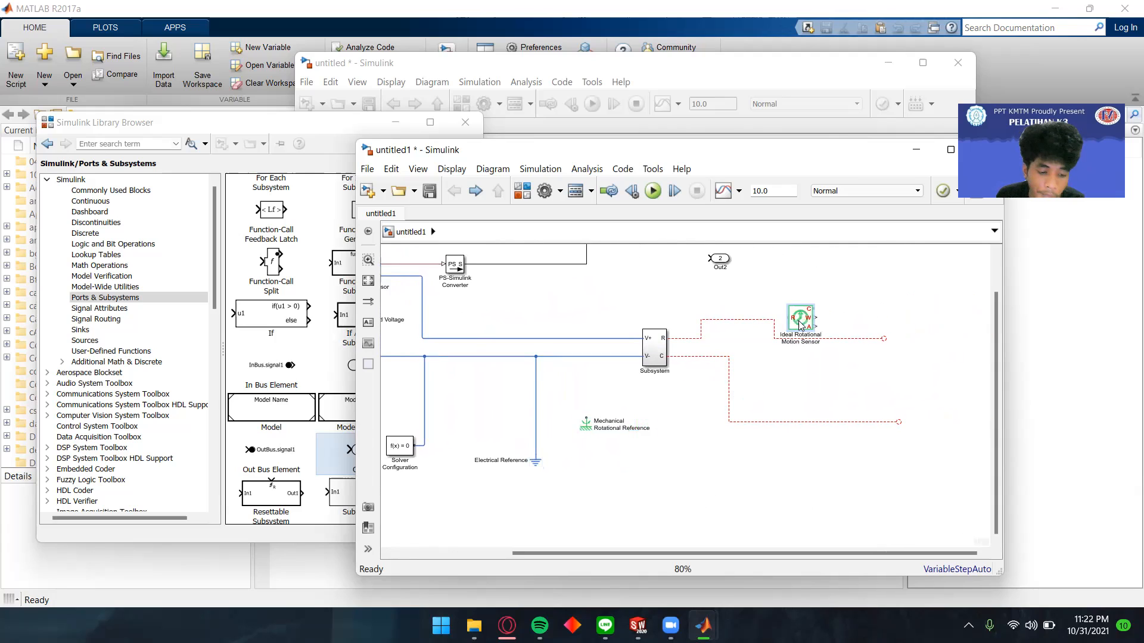
click(801, 324)
drag(800, 323, 800, 359)
right_click(800, 359)
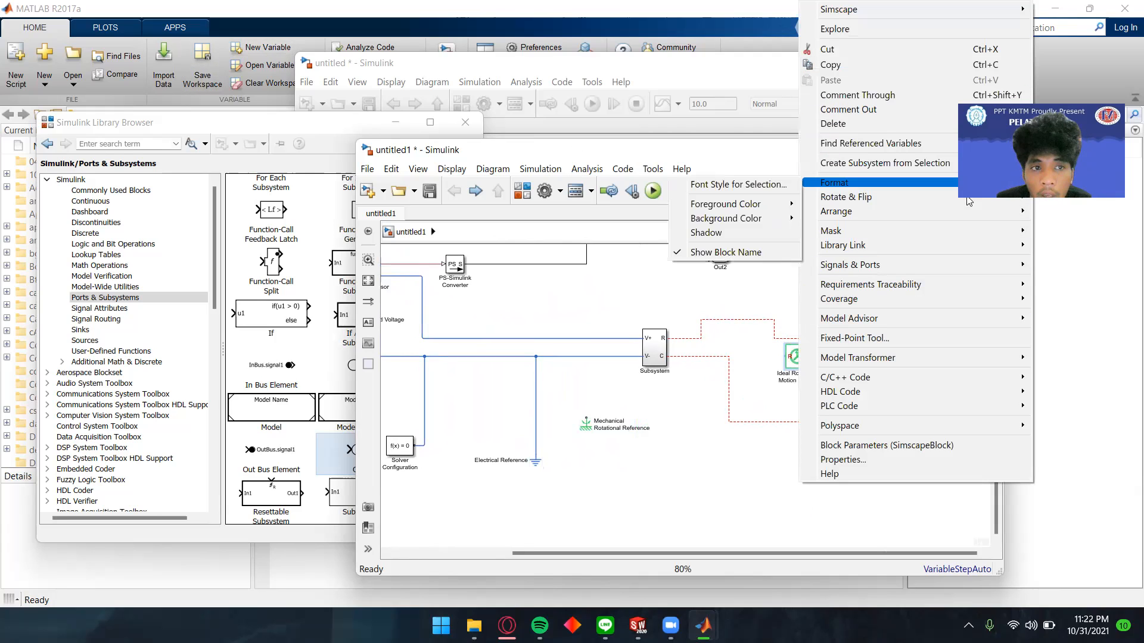
mouse_move(968, 201)
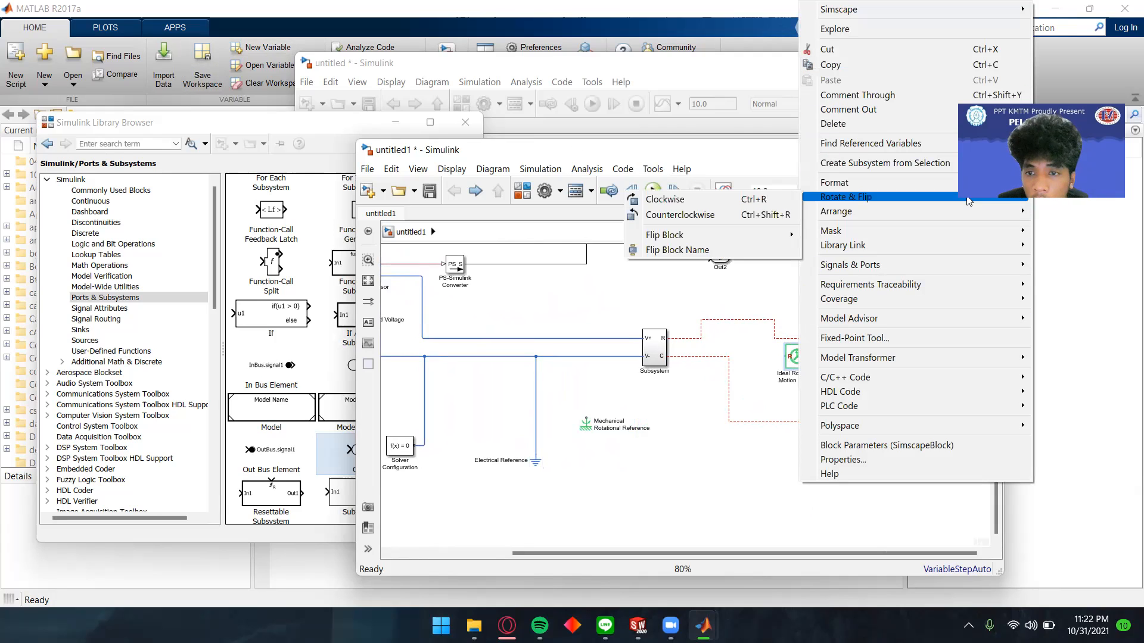
click(754, 204)
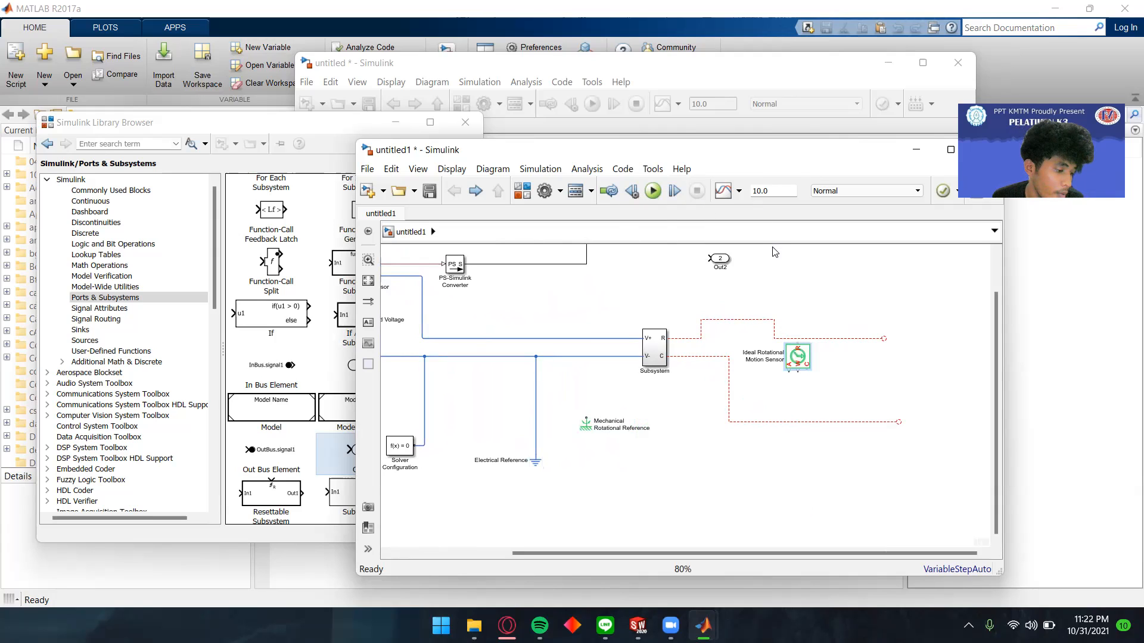
Step: Flip the Ideal Rotational Motion Sensor left-right and connect its C and R ports to the subsystem's C and R lines
right_click(803, 358)
mouse_move(912, 357)
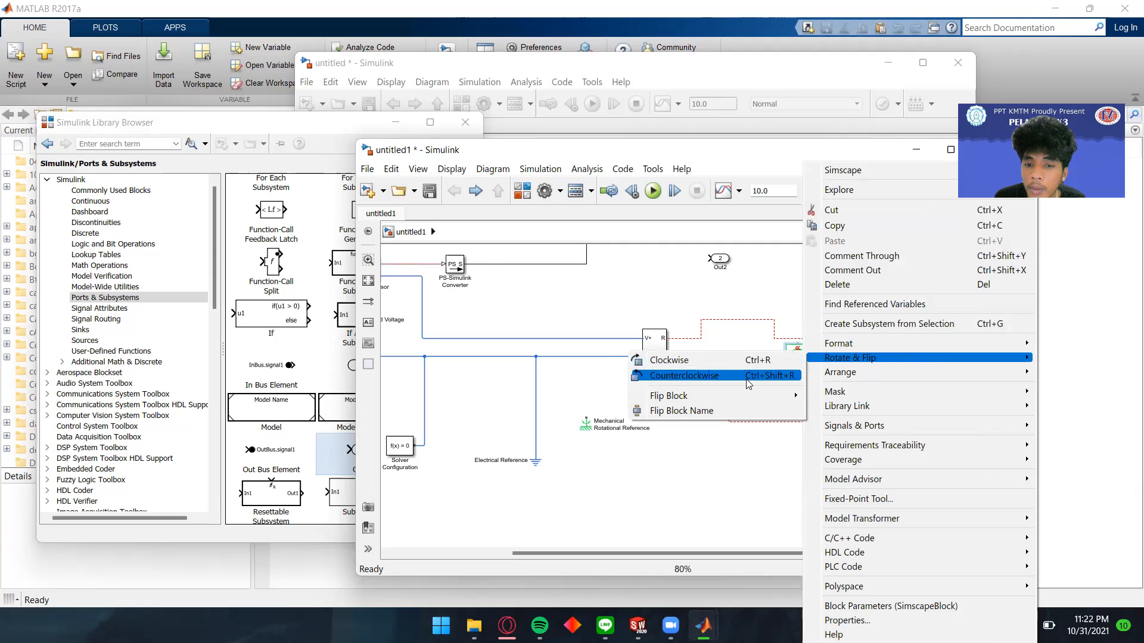
mouse_move(745, 395)
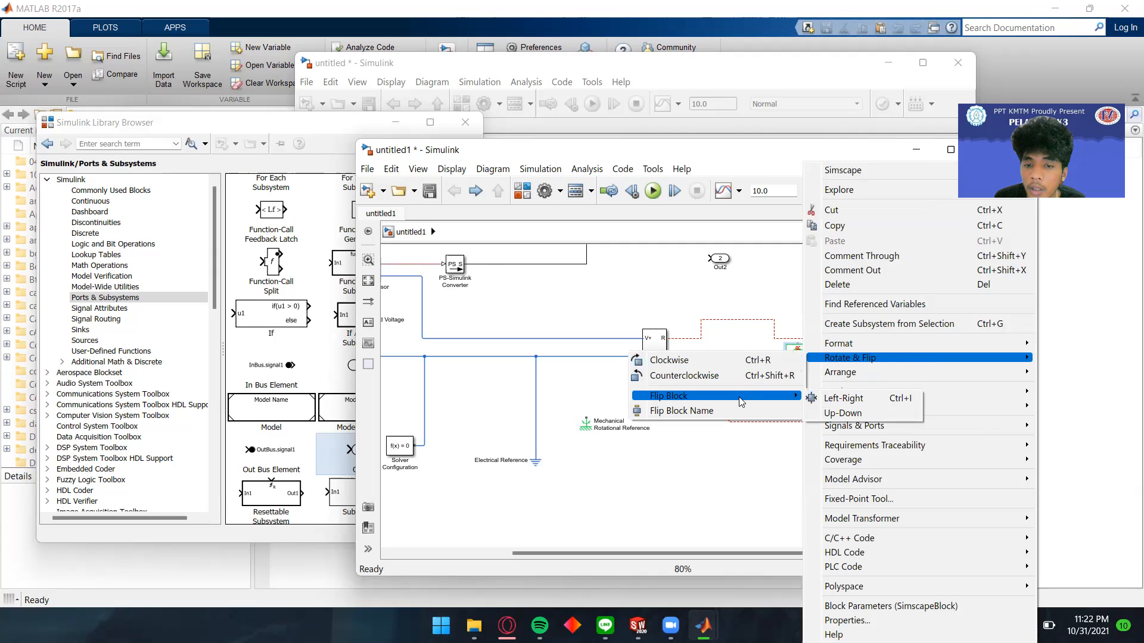
click(843, 398)
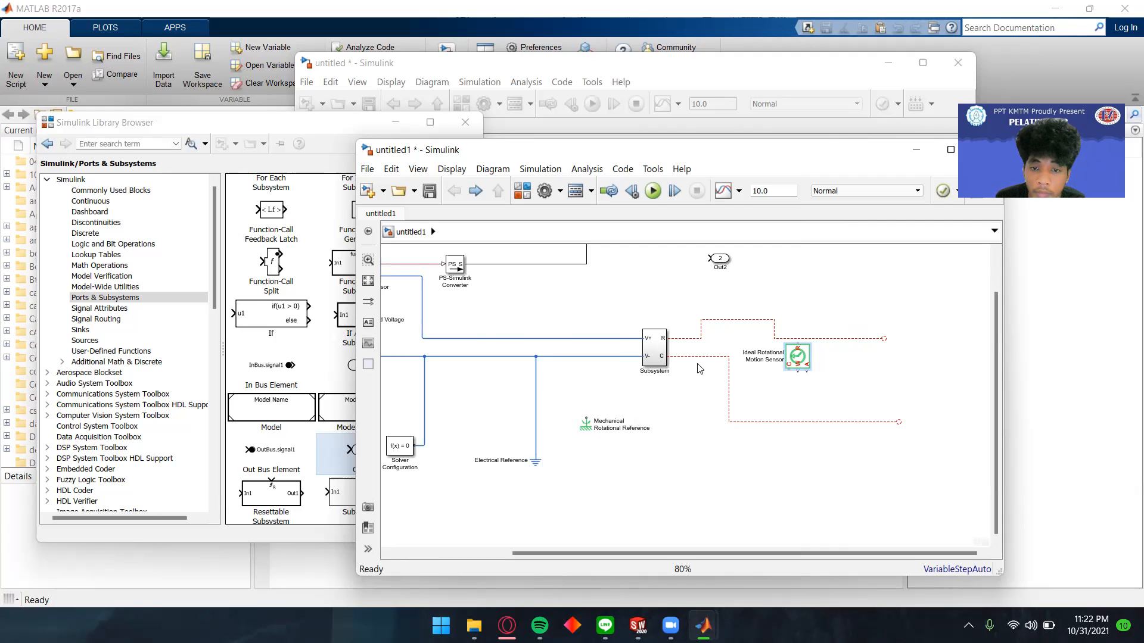
drag(899, 422, 789, 370)
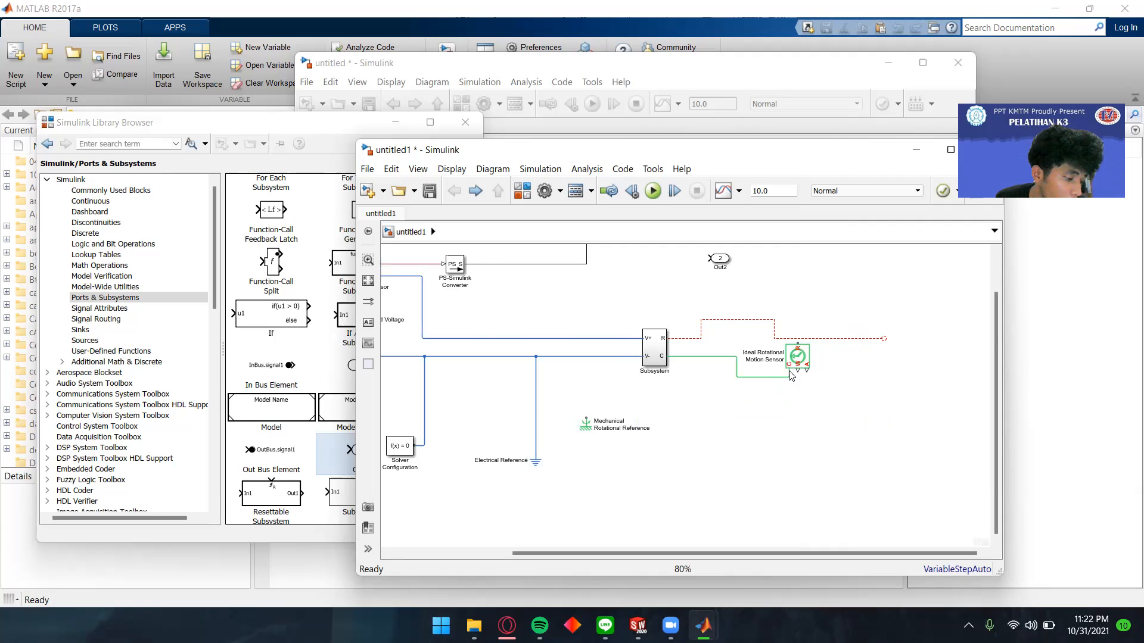
drag(884, 344, 798, 338)
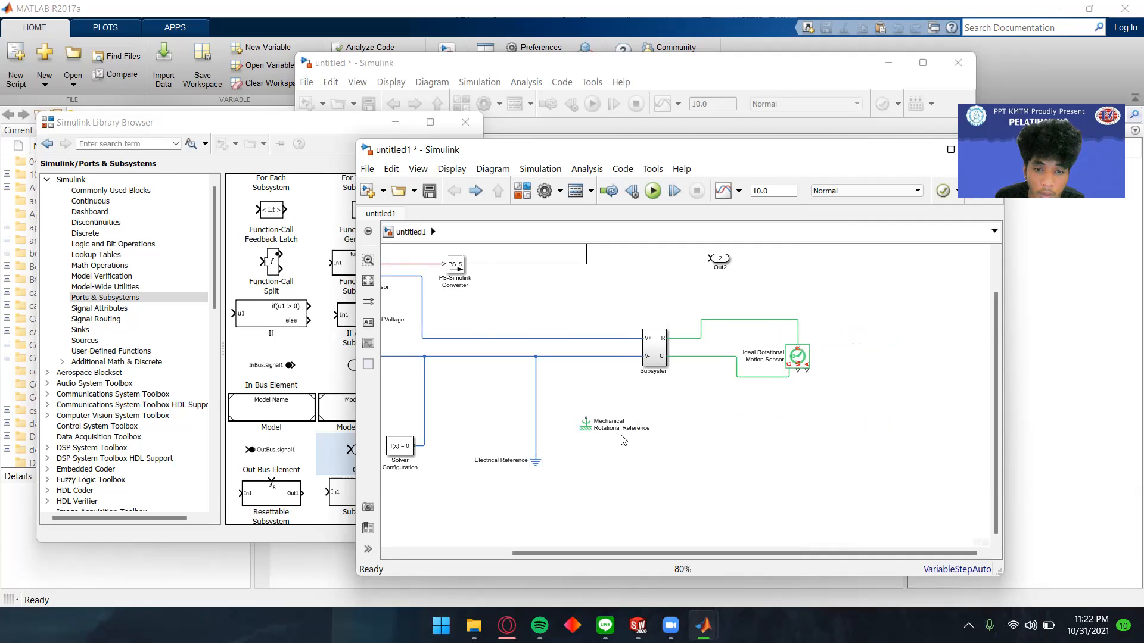
Step: Stack PS-Simulink Converter1 and PS-Simulink Converter2 to the right of the Ideal Rotational Motion Sensor
scroll(491, 450, down, 3)
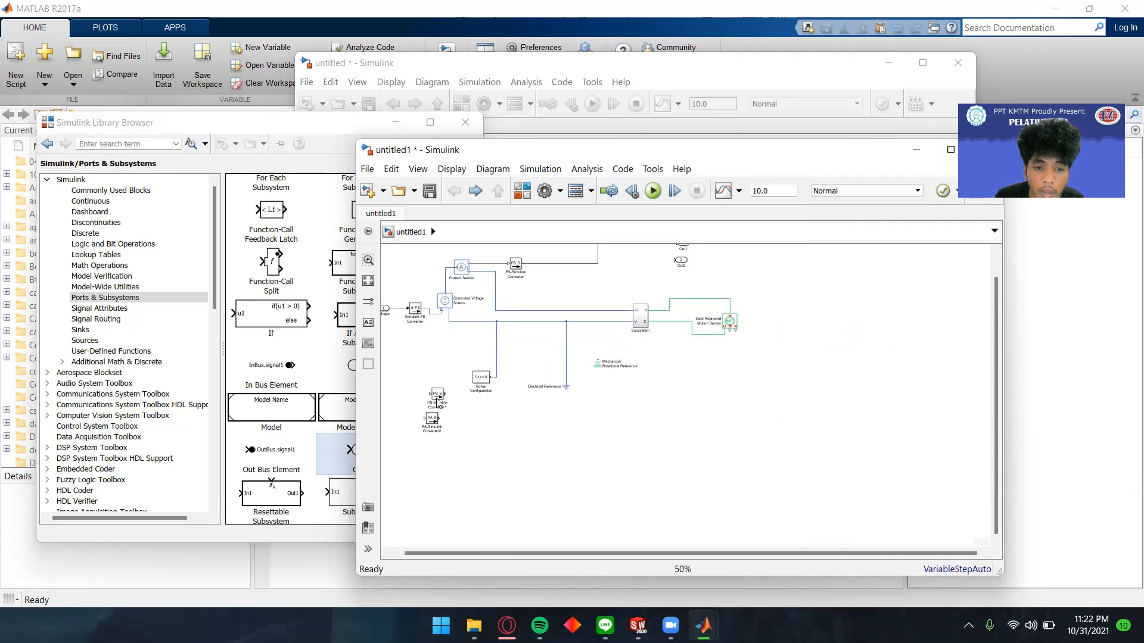
drag(439, 396, 811, 314)
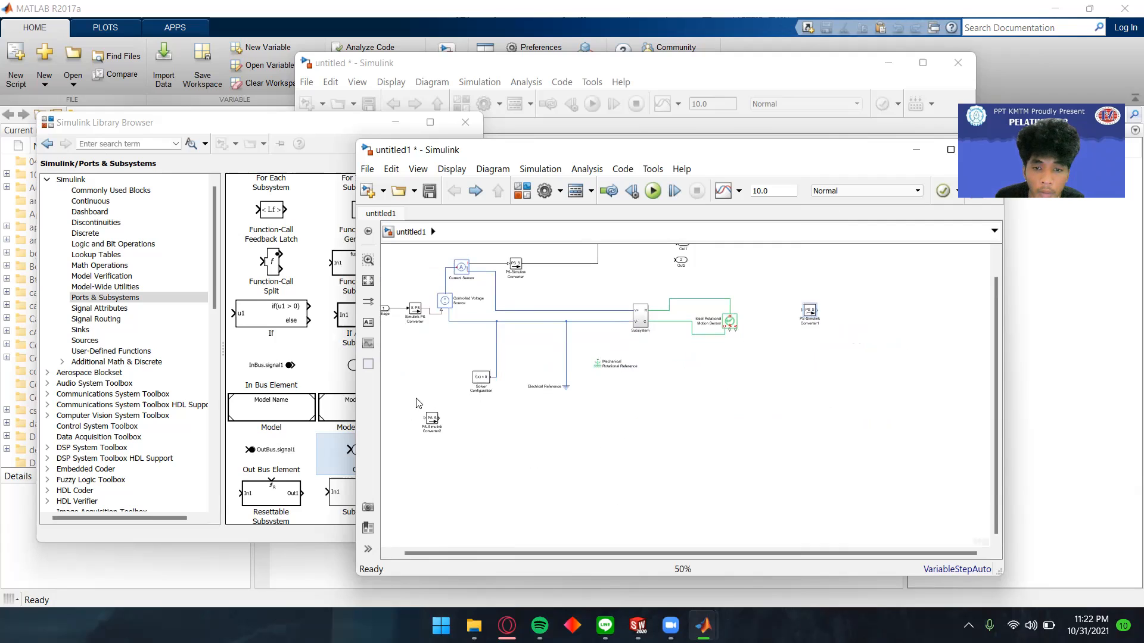
drag(431, 419, 810, 346)
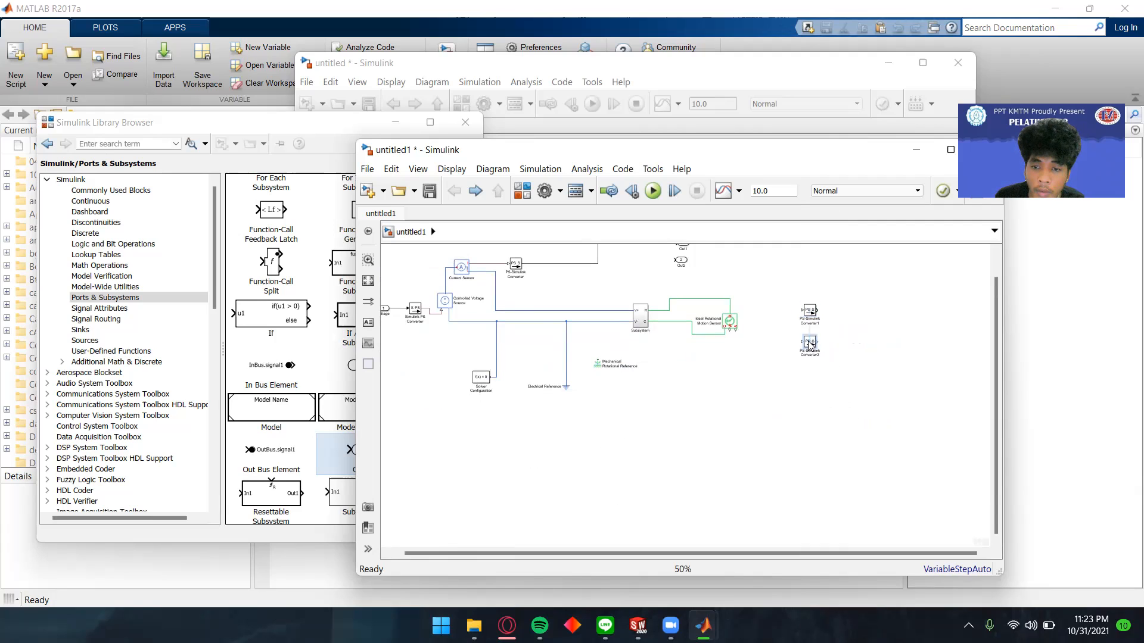
Step: Connect the Ideal Rotational Motion Sensor's W port to PS-Simulink Converter1 and its A port to PS-Simulink Converter2
scroll(765, 327, up, 2)
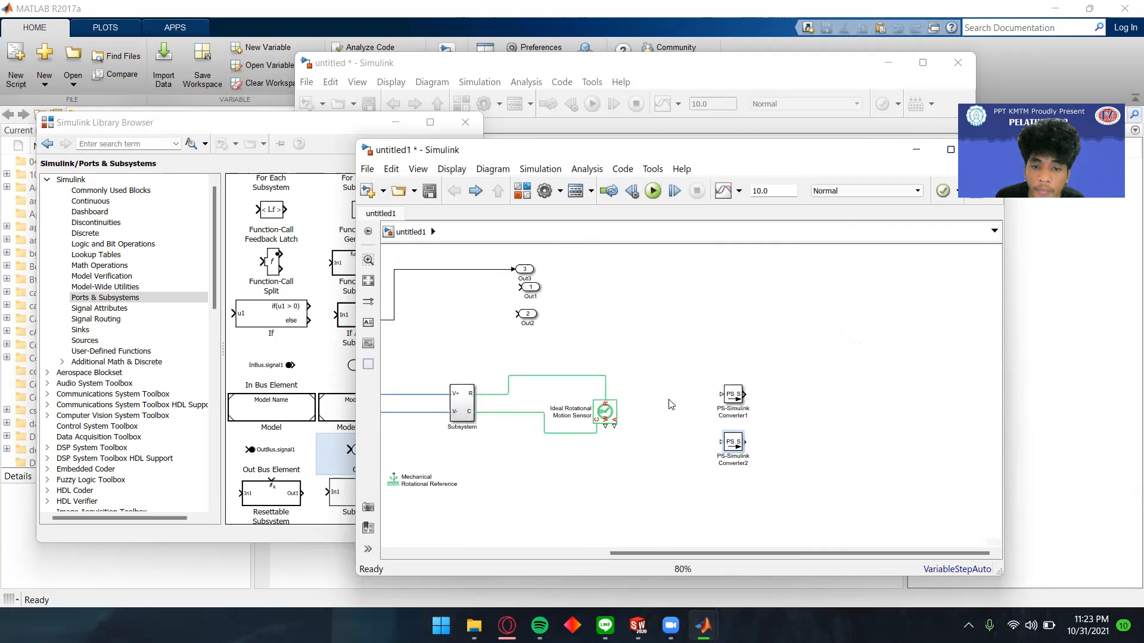
scroll(671, 405, up, 1)
drag(582, 441, 723, 397)
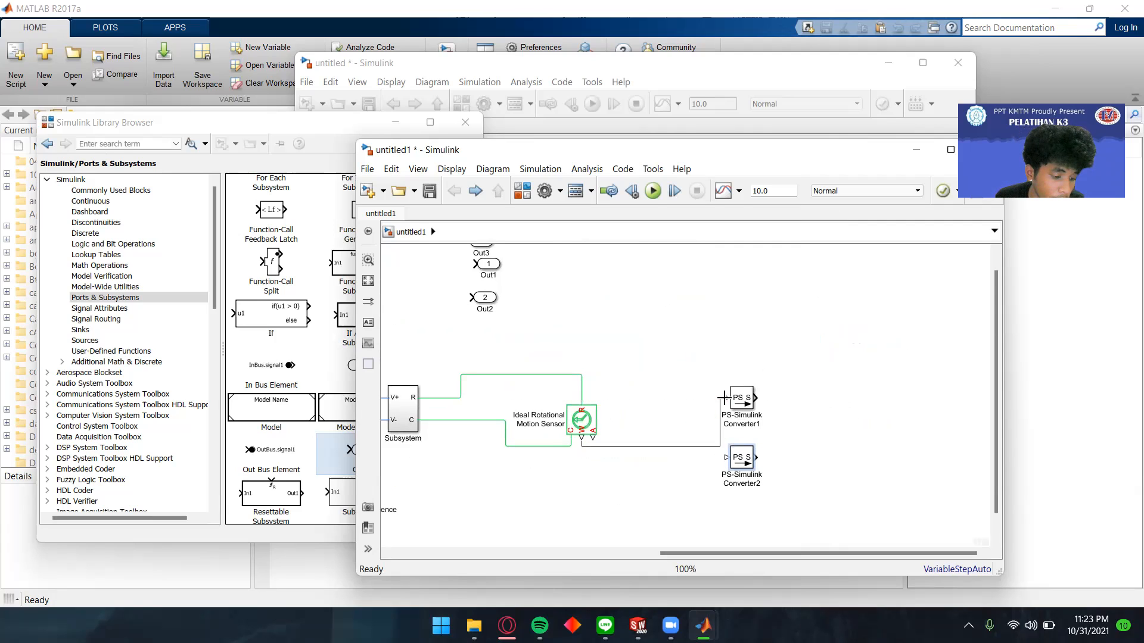
drag(593, 439, 736, 463)
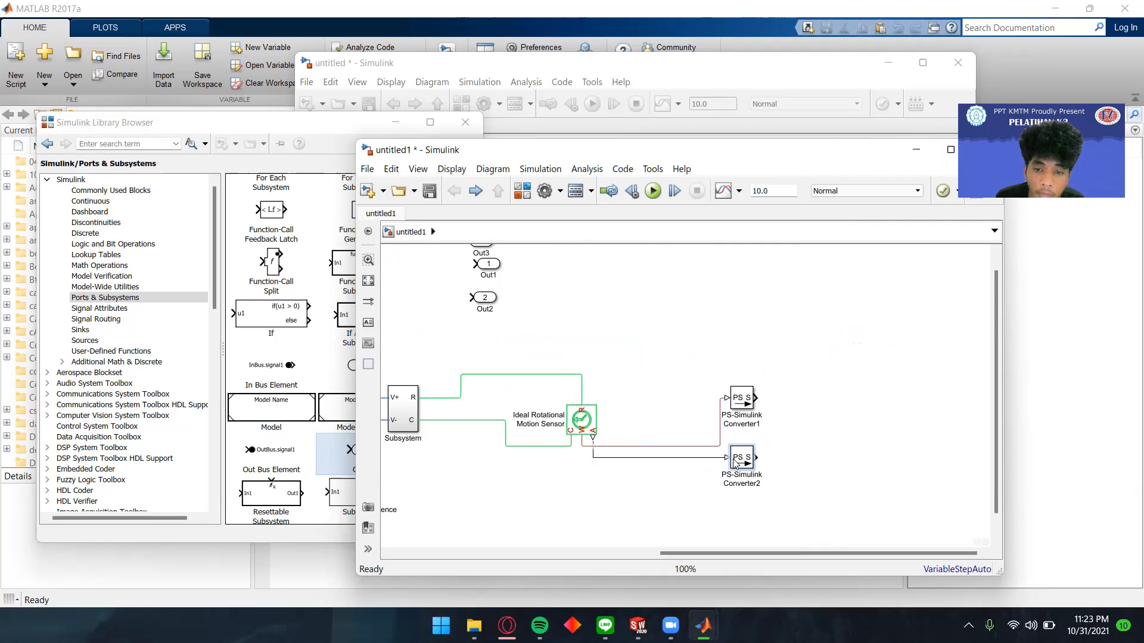
Step: Move Out1 and Out2 beside PS-Simulink Converter1 and PS-Simulink Converter2 and connect each outport to its converter's output
scroll(780, 440, down, 1)
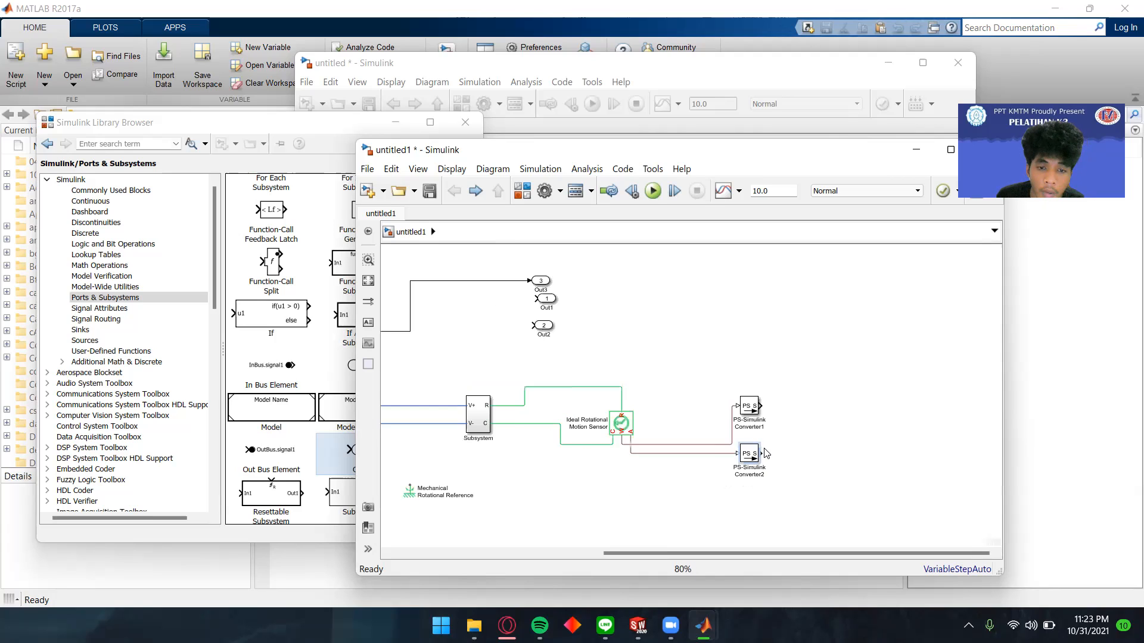
scroll(644, 488, down, 1)
drag(565, 371, 766, 467)
click(571, 349)
drag(571, 348, 768, 427)
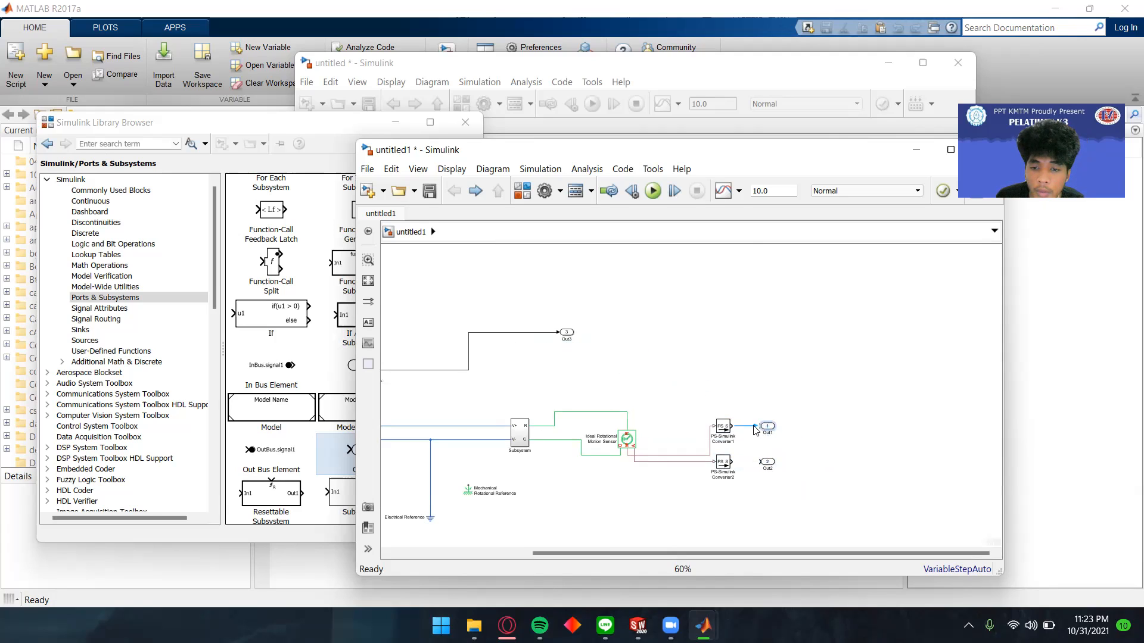
drag(734, 462, 765, 462)
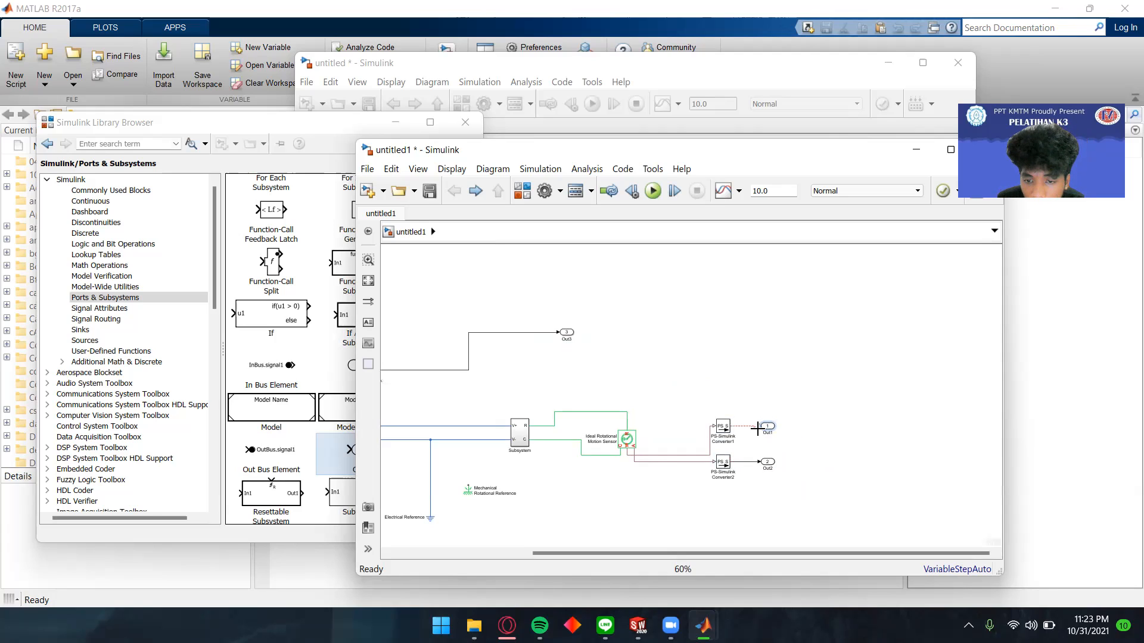
Step: Set the port number of the Out3 outport to 1
drag(604, 389, 631, 402)
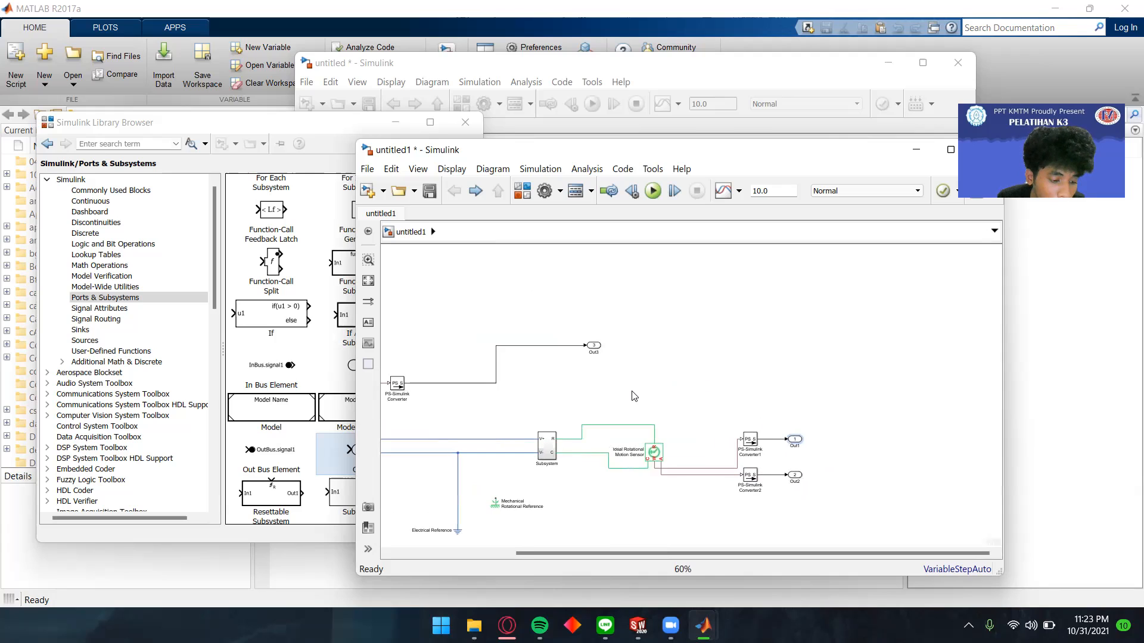
click(596, 347)
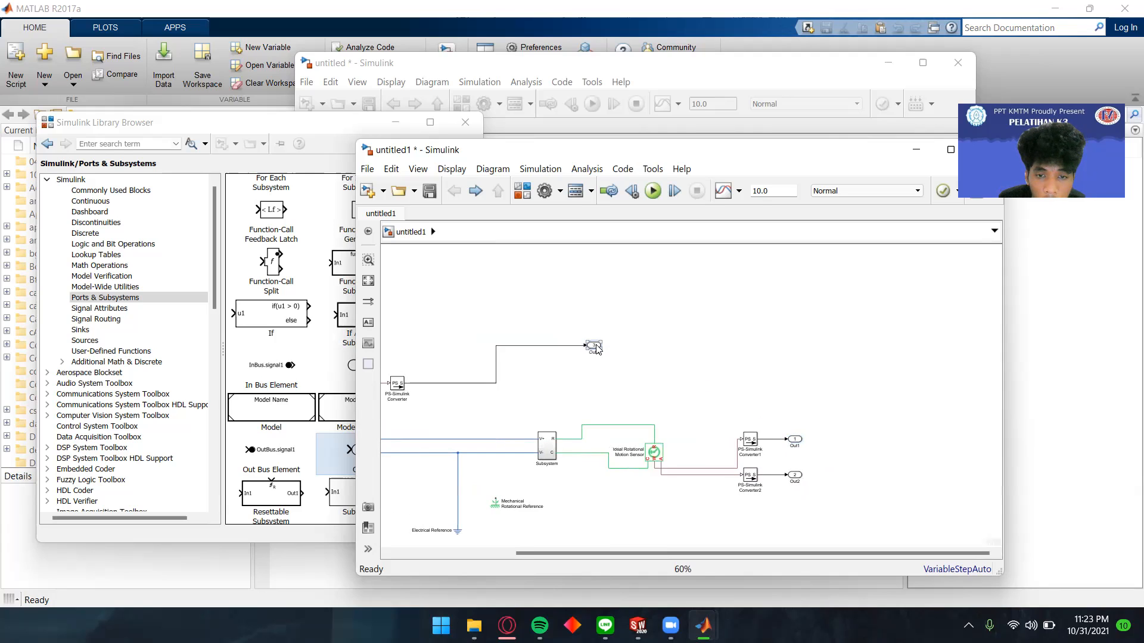
double_click(595, 348)
text(1)
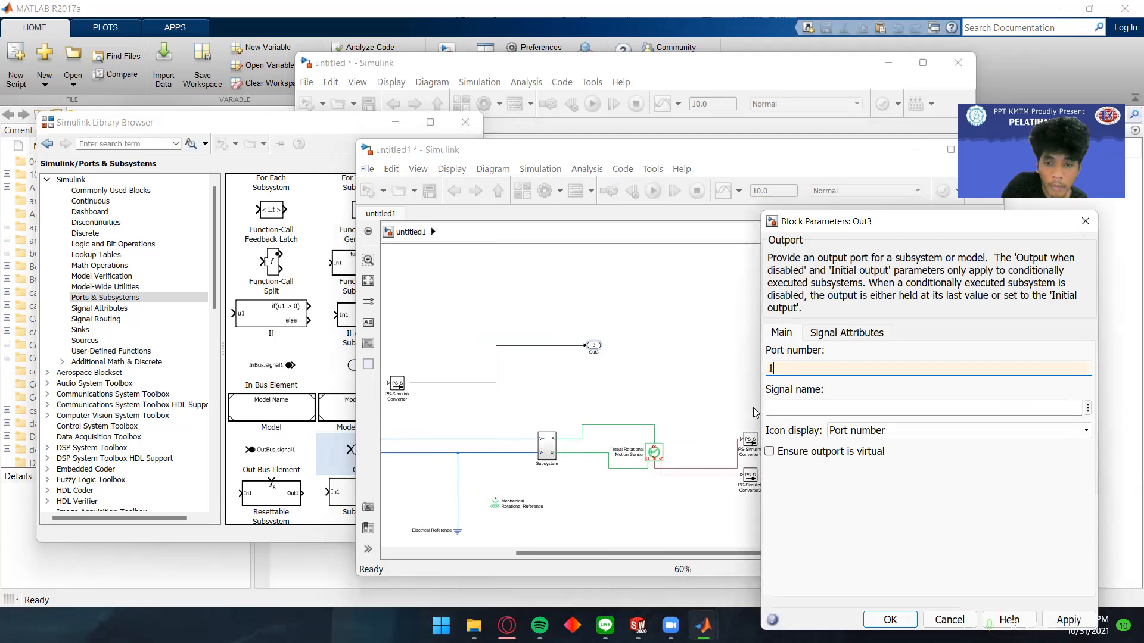
key(Return)
Step: Rename the Out3 outport as current
scroll(654, 366, up, 2)
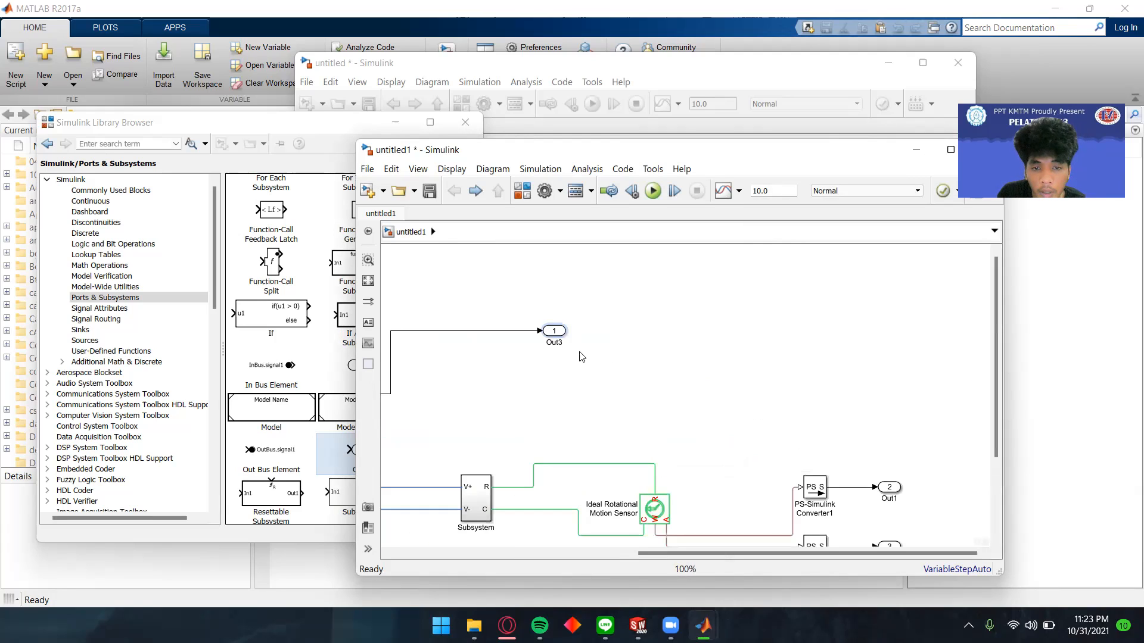
drag(560, 344, 534, 347)
text(curren)
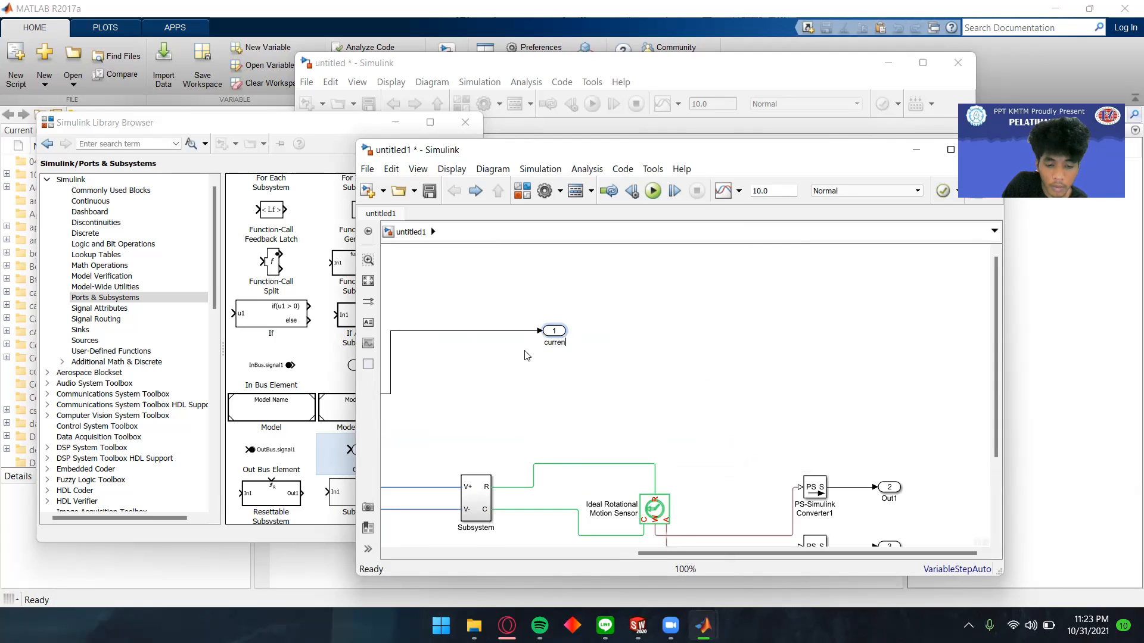
click(888, 436)
Step: Rename the Out1 outport as position and the Out2 outport as speed
drag(895, 451, 825, 419)
click(820, 456)
double_click(814, 464)
text(position)
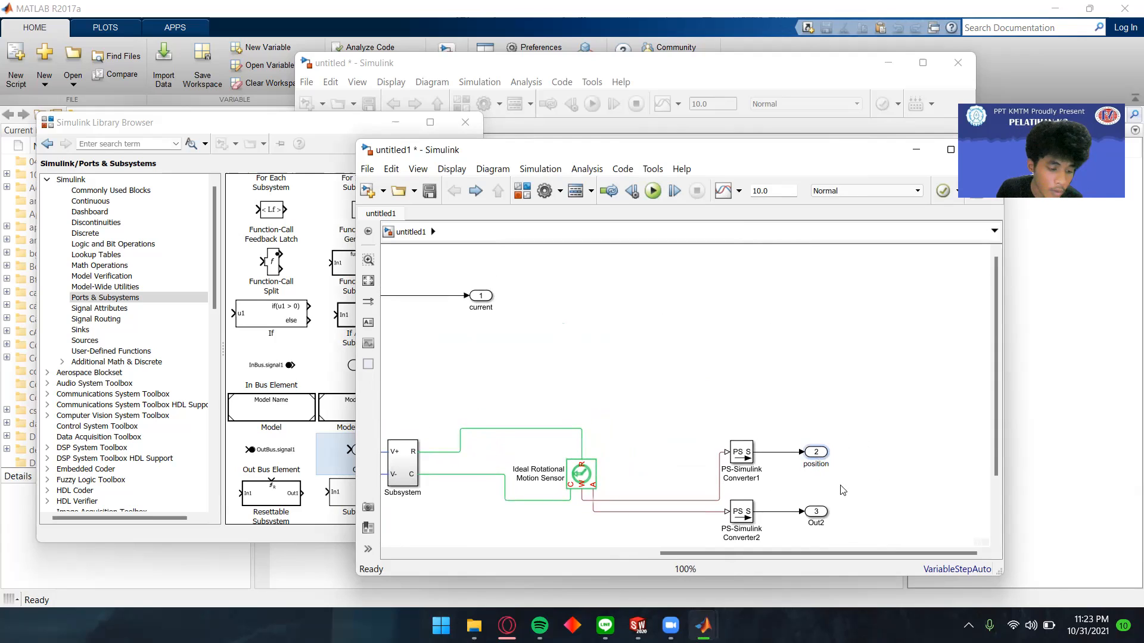
double_click(816, 523)
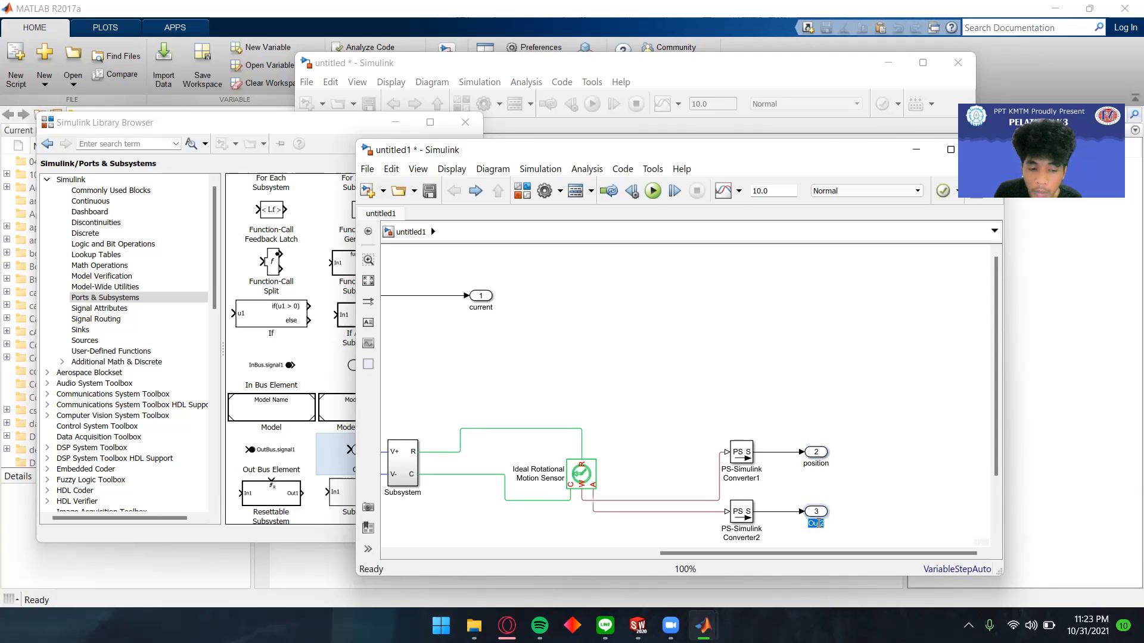
text(speed)
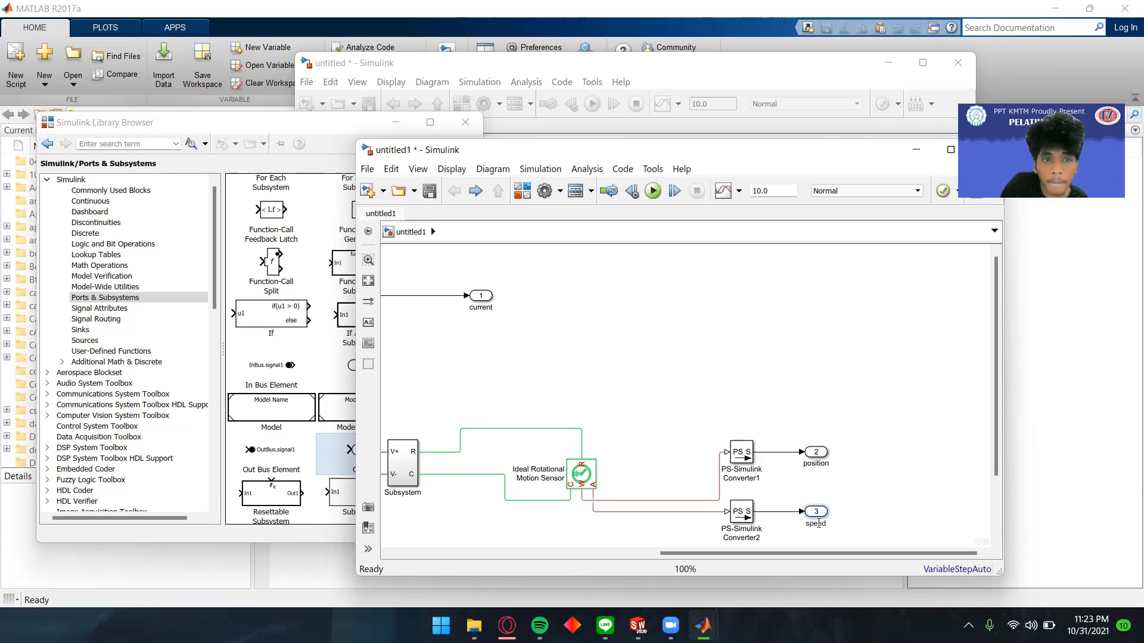
Step: Move the Mechanical Rotational Reference below the line from the subsystem's C port and connect it to that line
drag(631, 446, 680, 404)
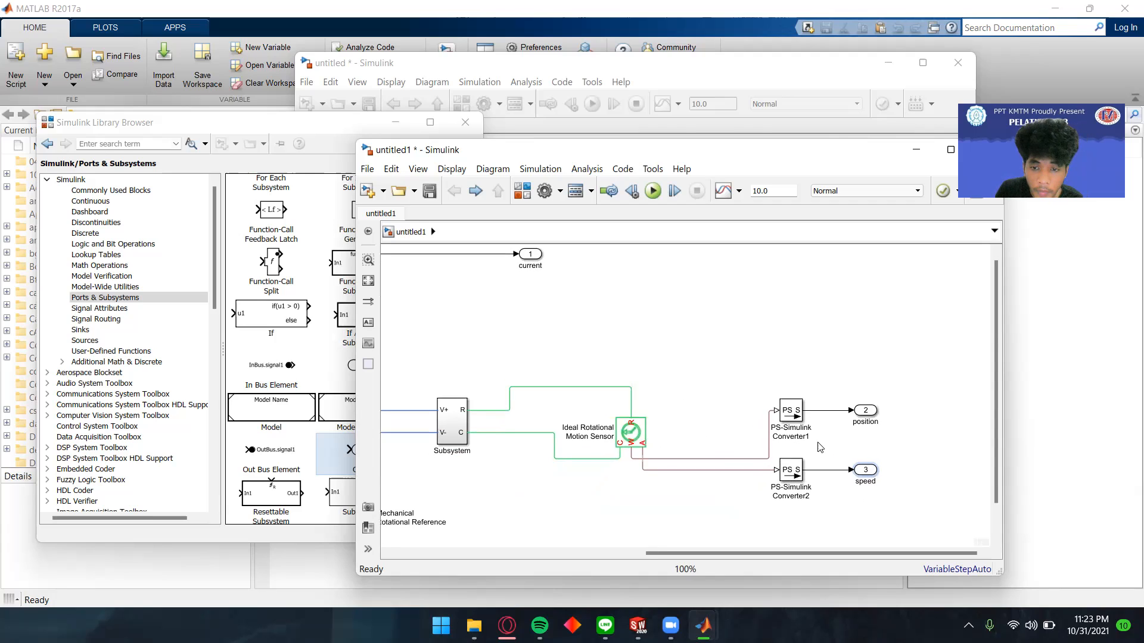
scroll(578, 451, down, 3)
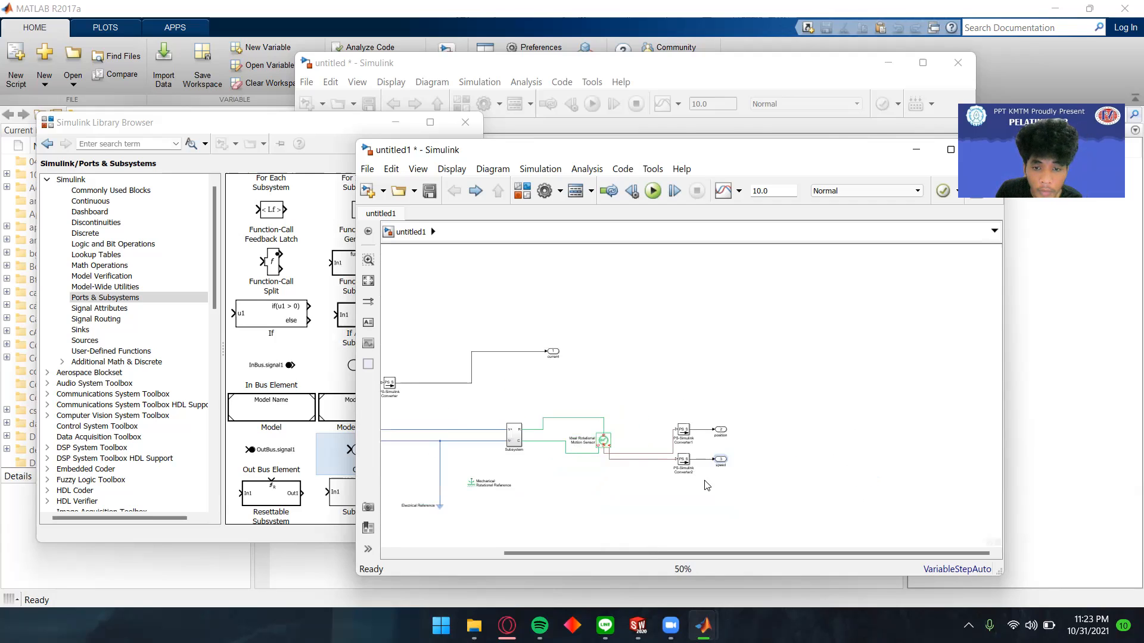
scroll(685, 479, up, 3)
drag(614, 501, 871, 480)
scroll(871, 480, down, 1)
drag(673, 451, 656, 428)
mouse_move(542, 413)
mouse_down()
mouse_move(659, 433)
mouse_move(658, 345)
mouse_up()
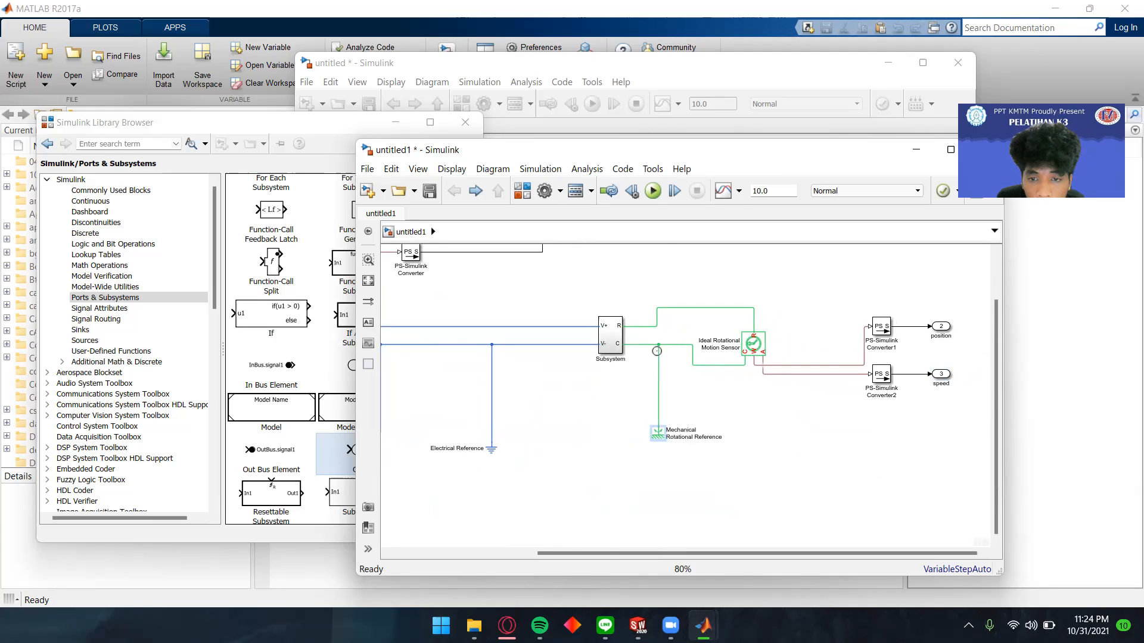
Step: Select the whole model and create a subsystem from the selection
scroll(627, 405, down, 1)
scroll(606, 406, down, 1)
drag(467, 365, 558, 365)
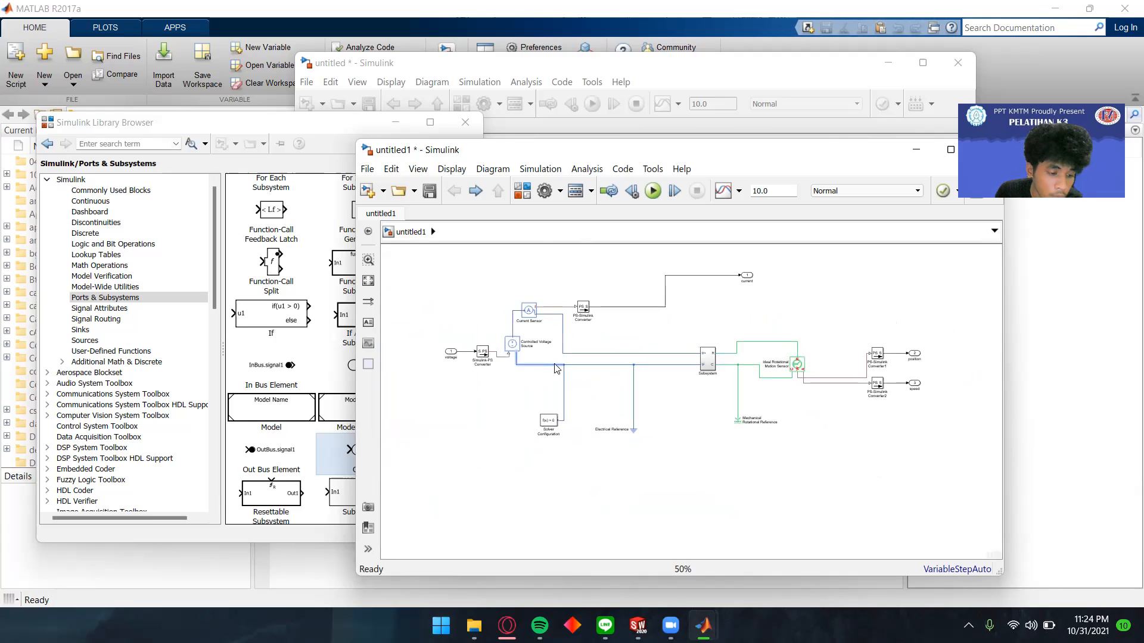
scroll(515, 378, up, 3)
scroll(685, 438, down, 3)
drag(712, 438, 650, 416)
drag(396, 249, 950, 496)
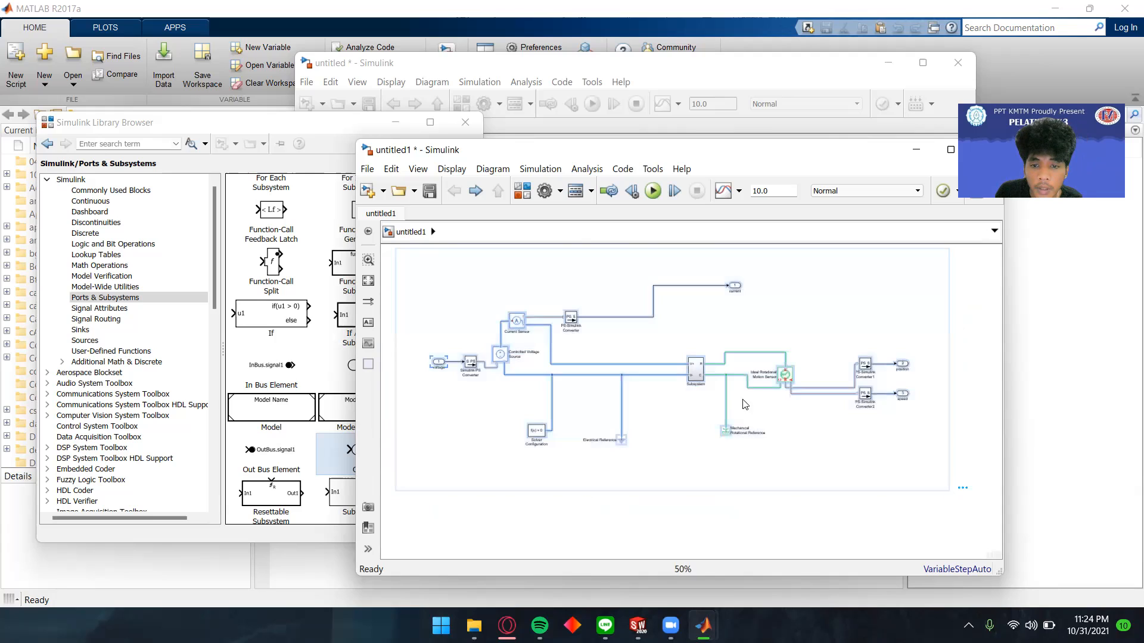
right_click(716, 382)
click(823, 496)
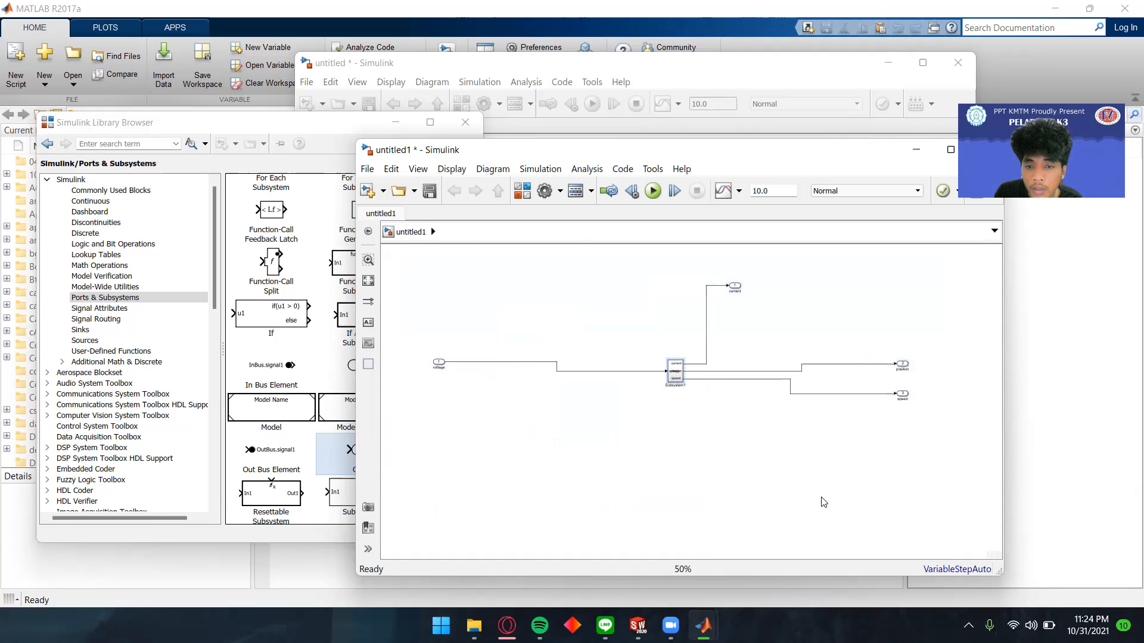
Step: Widen the Subsystem1 block to the left so its port labels no longer overlap
scroll(748, 444, up, 4)
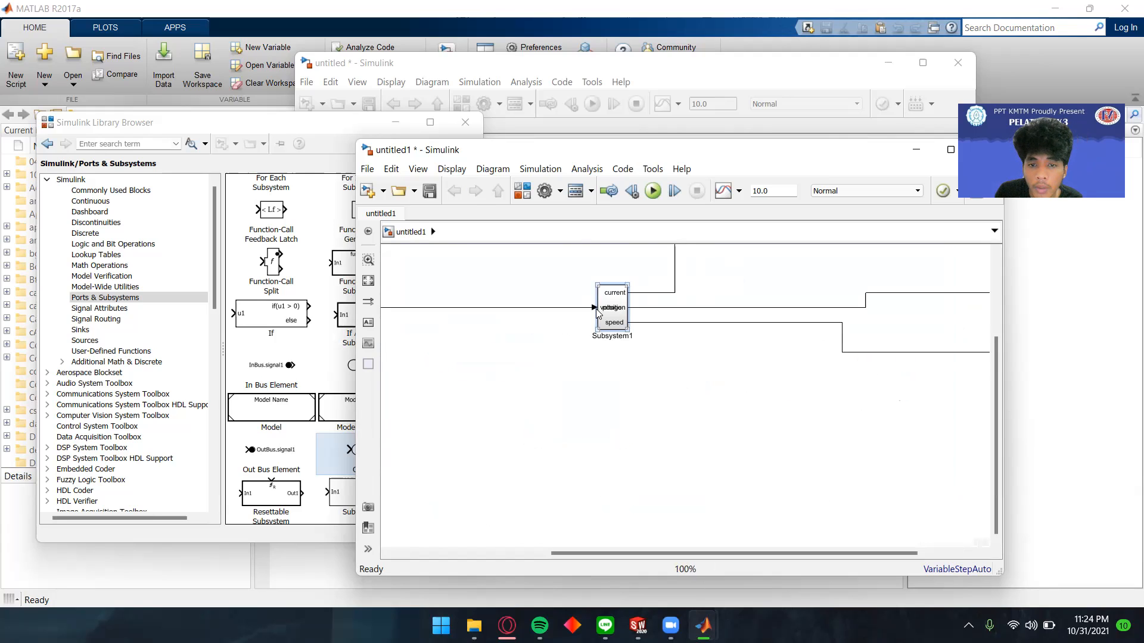
drag(596, 287, 524, 284)
scroll(650, 385, down, 4)
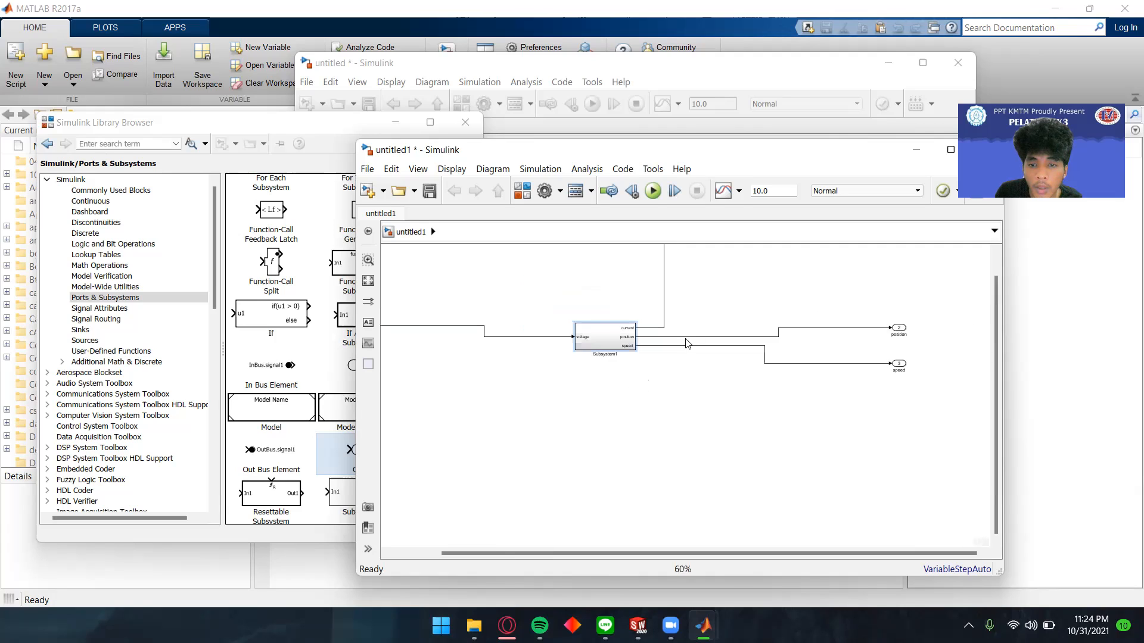
Step: Move the position, speed and current outports close to the right side of Subsystem1
scroll(736, 281, up, 1)
drag(895, 341, 699, 342)
drag(906, 375, 706, 369)
drag(711, 253, 712, 333)
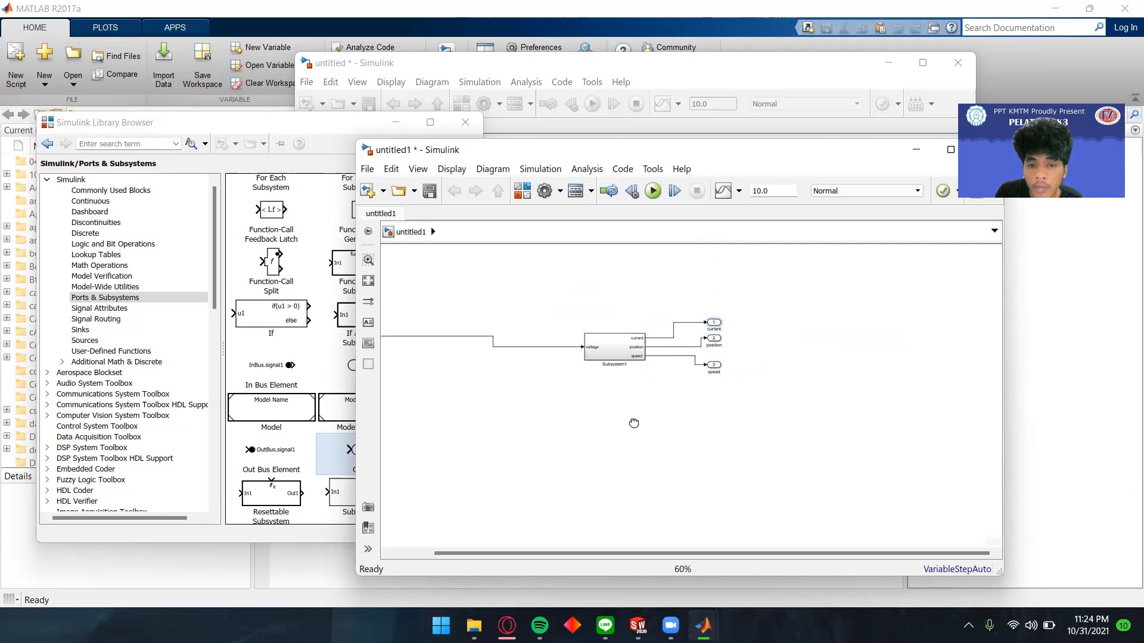
Step: Move the voltage inport close to Subsystem1, level with the block's voltage port
drag(634, 424, 825, 445)
drag(546, 360, 716, 373)
drag(817, 453, 667, 404)
drag(778, 436, 739, 464)
scroll(638, 349, down, 1)
scroll(680, 378, up, 1)
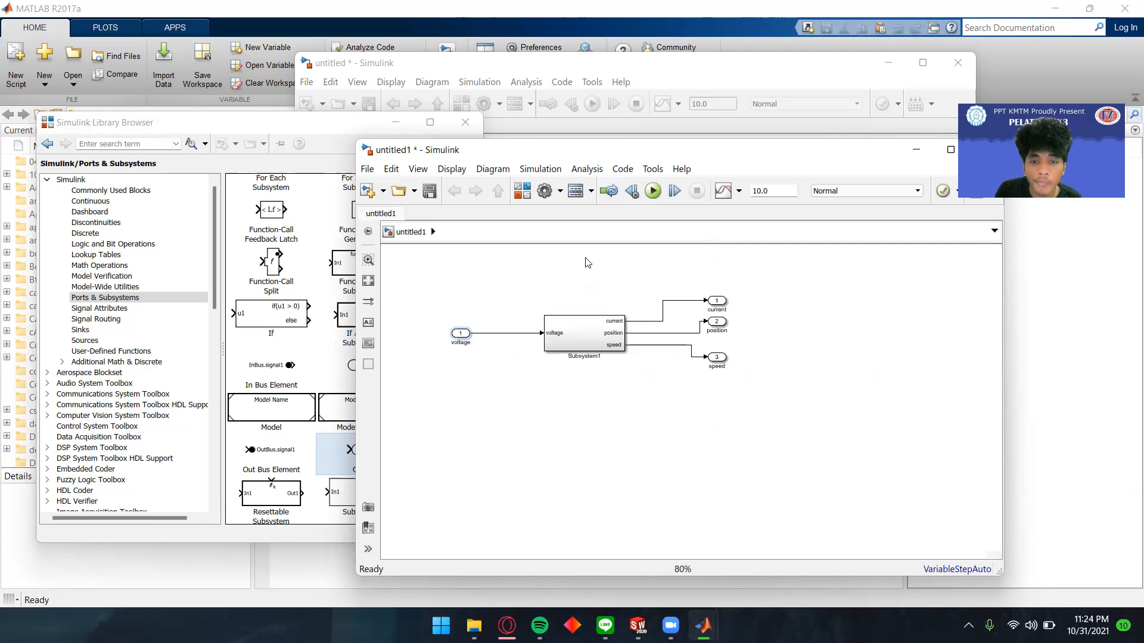